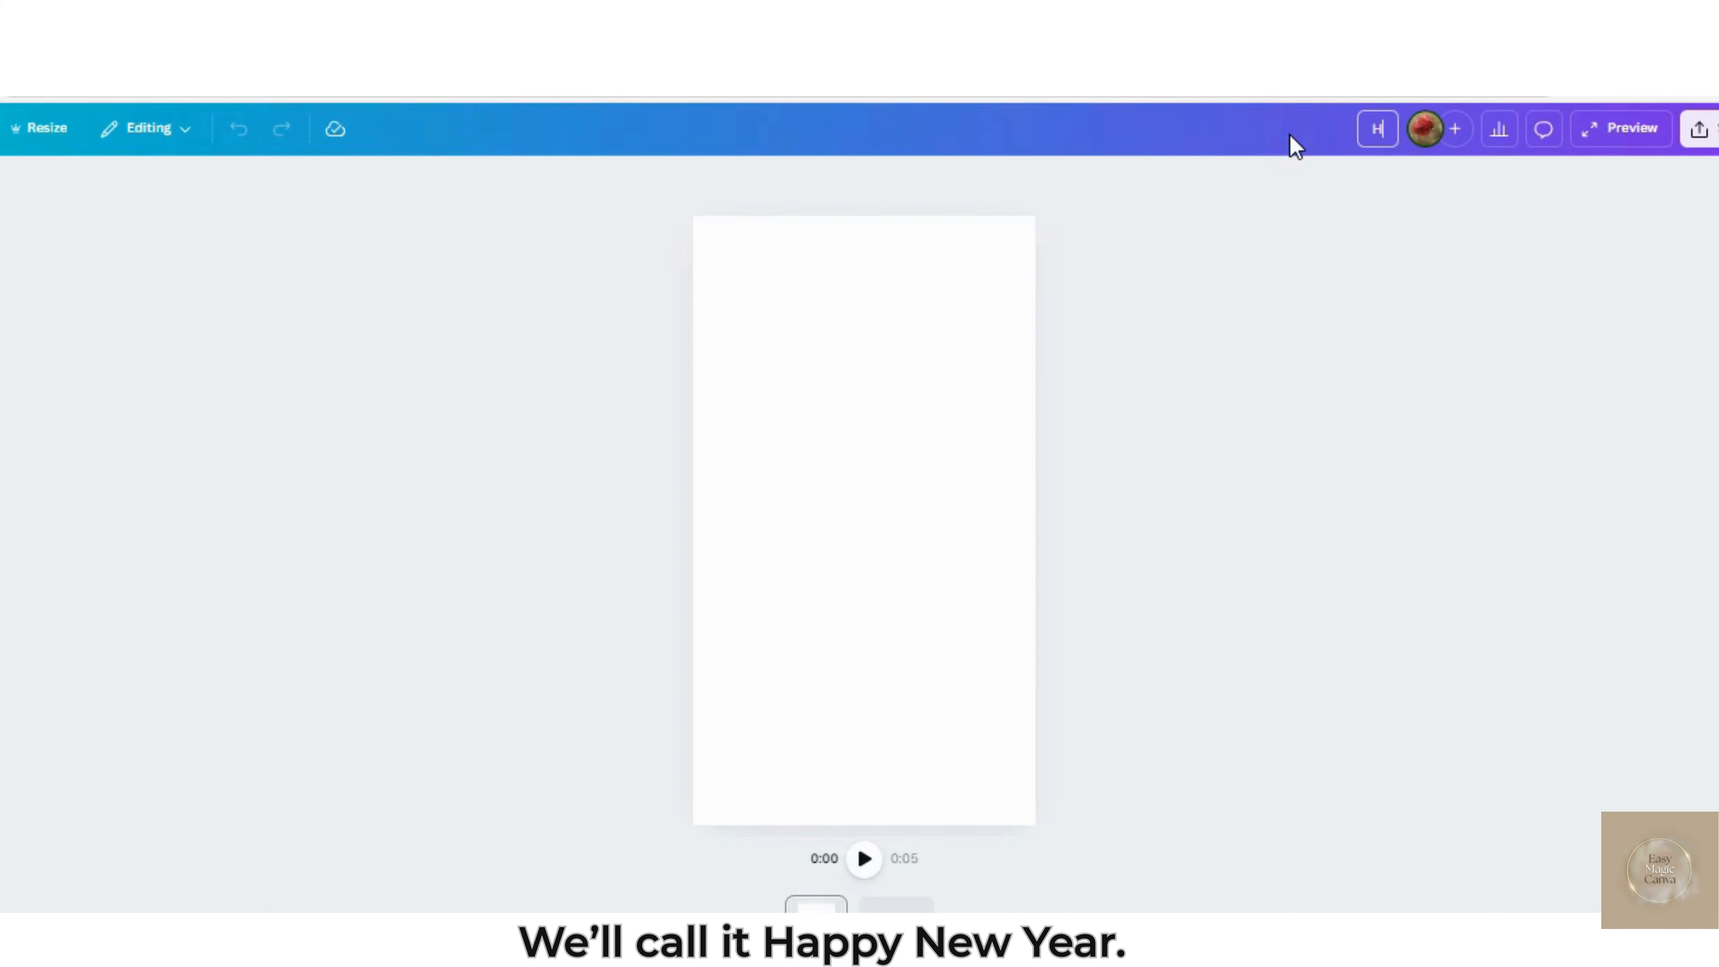
Name the design "Happy New Year"
{"action": "type", "text": "ew Y"}
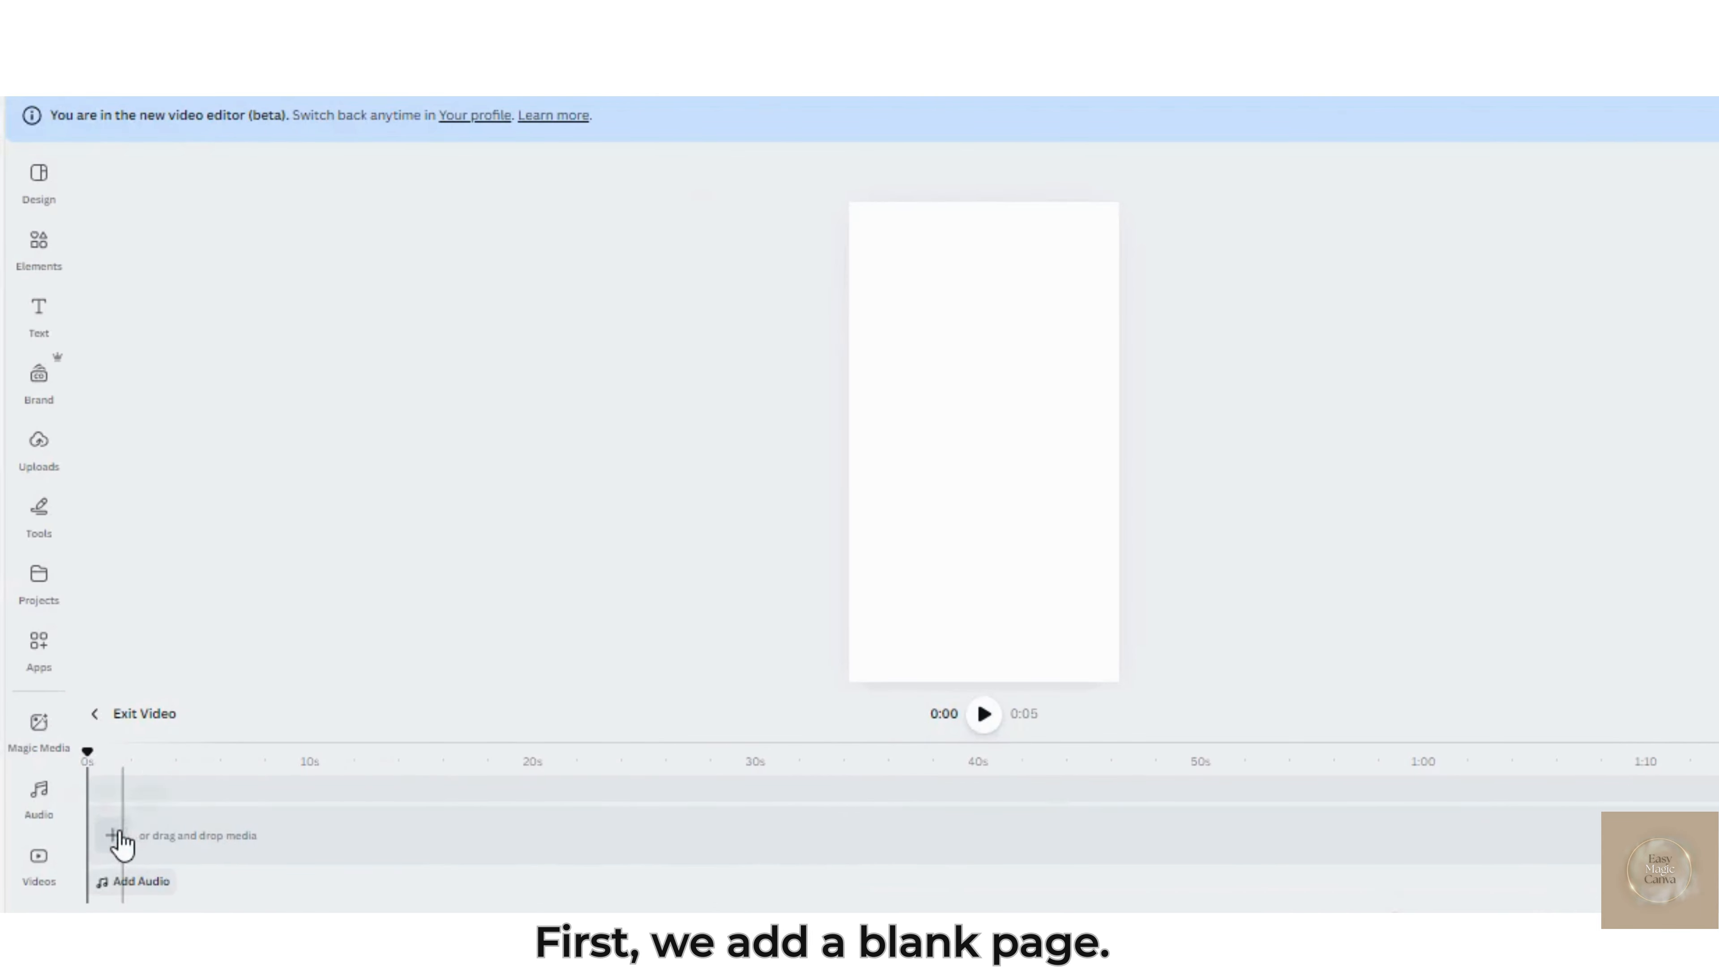
Generate Smart-style 4:3 images with Canva AI from the prompt "a fairytale New Years poster with deer" and look through the resulting posters
{"action": "left_click", "coordinate": [109, 830]}
{"action": "left_click", "coordinate": [105, 793]}
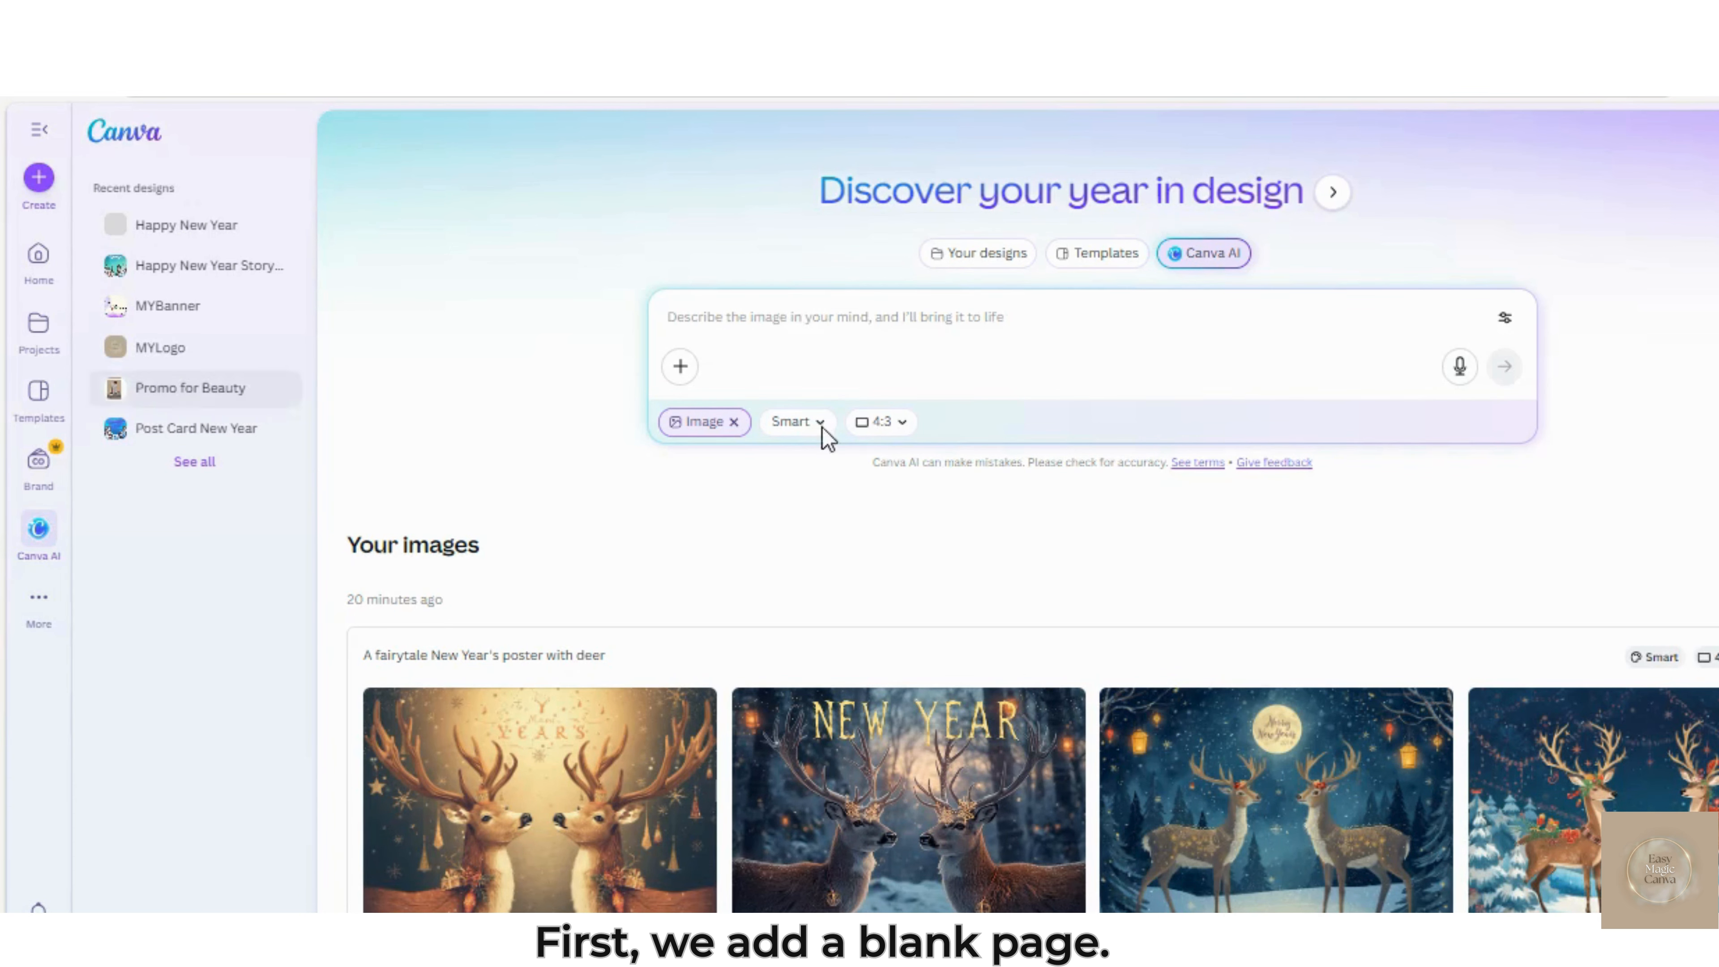
{"action": "left_click", "coordinate": [846, 319]}
{"action": "type", "text": "a fa"}
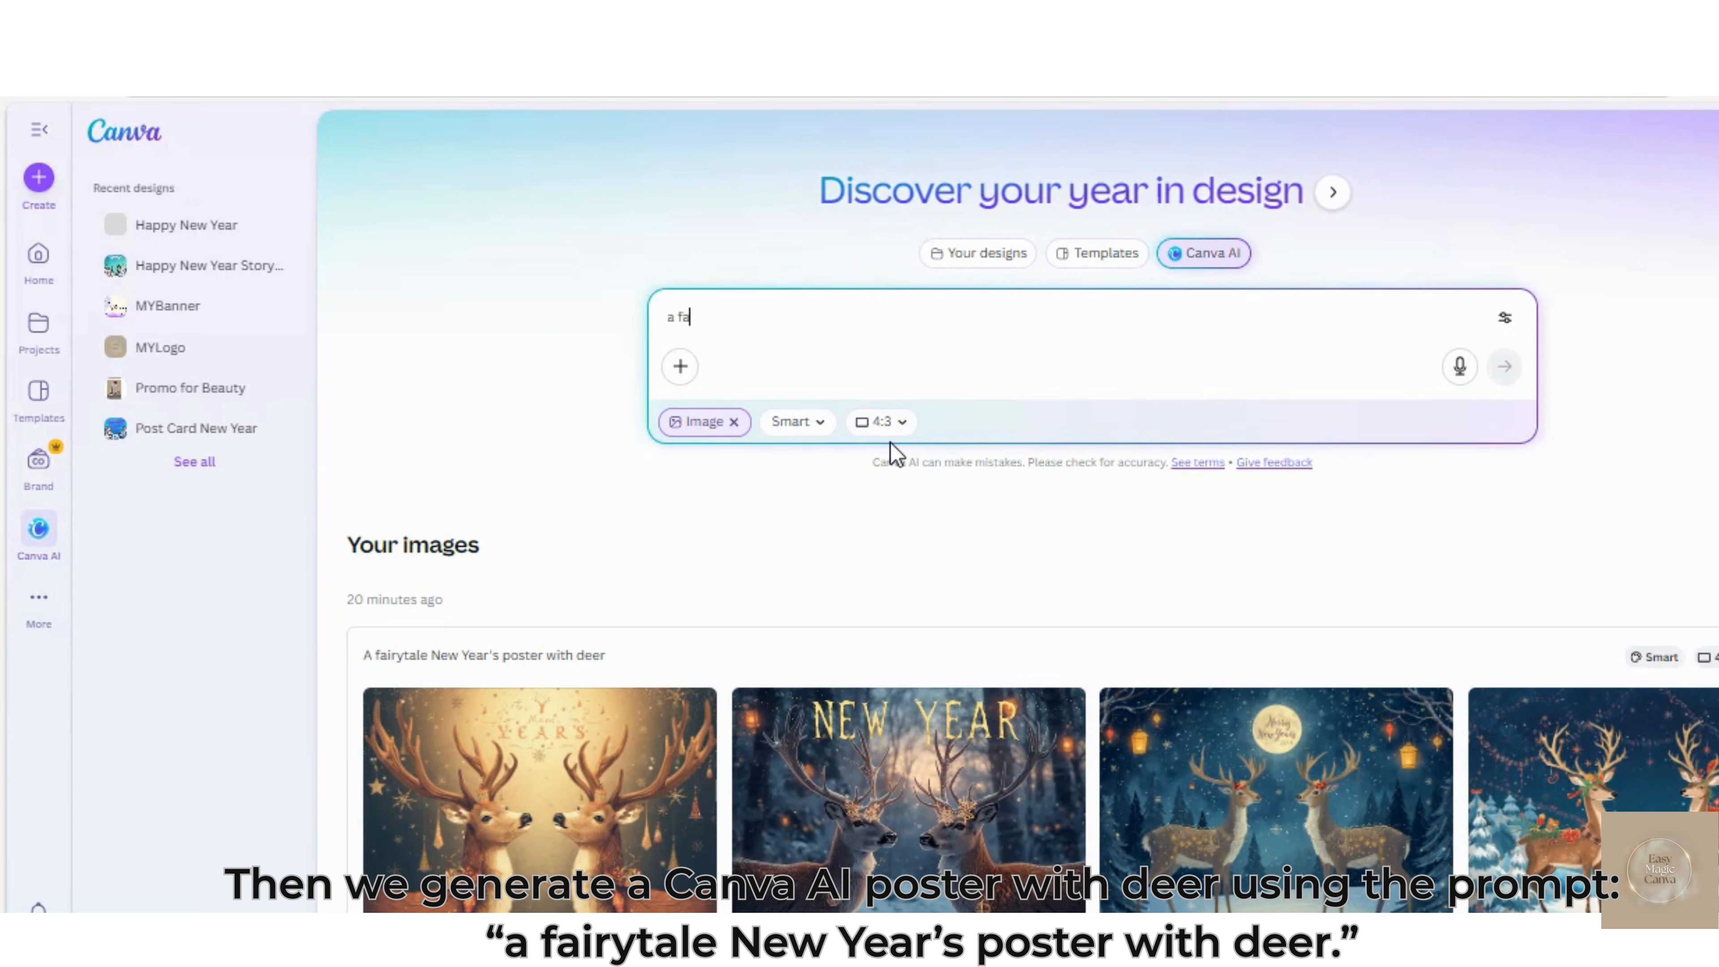
{"action": "type", "text": "irytale New Years poster with deer"}
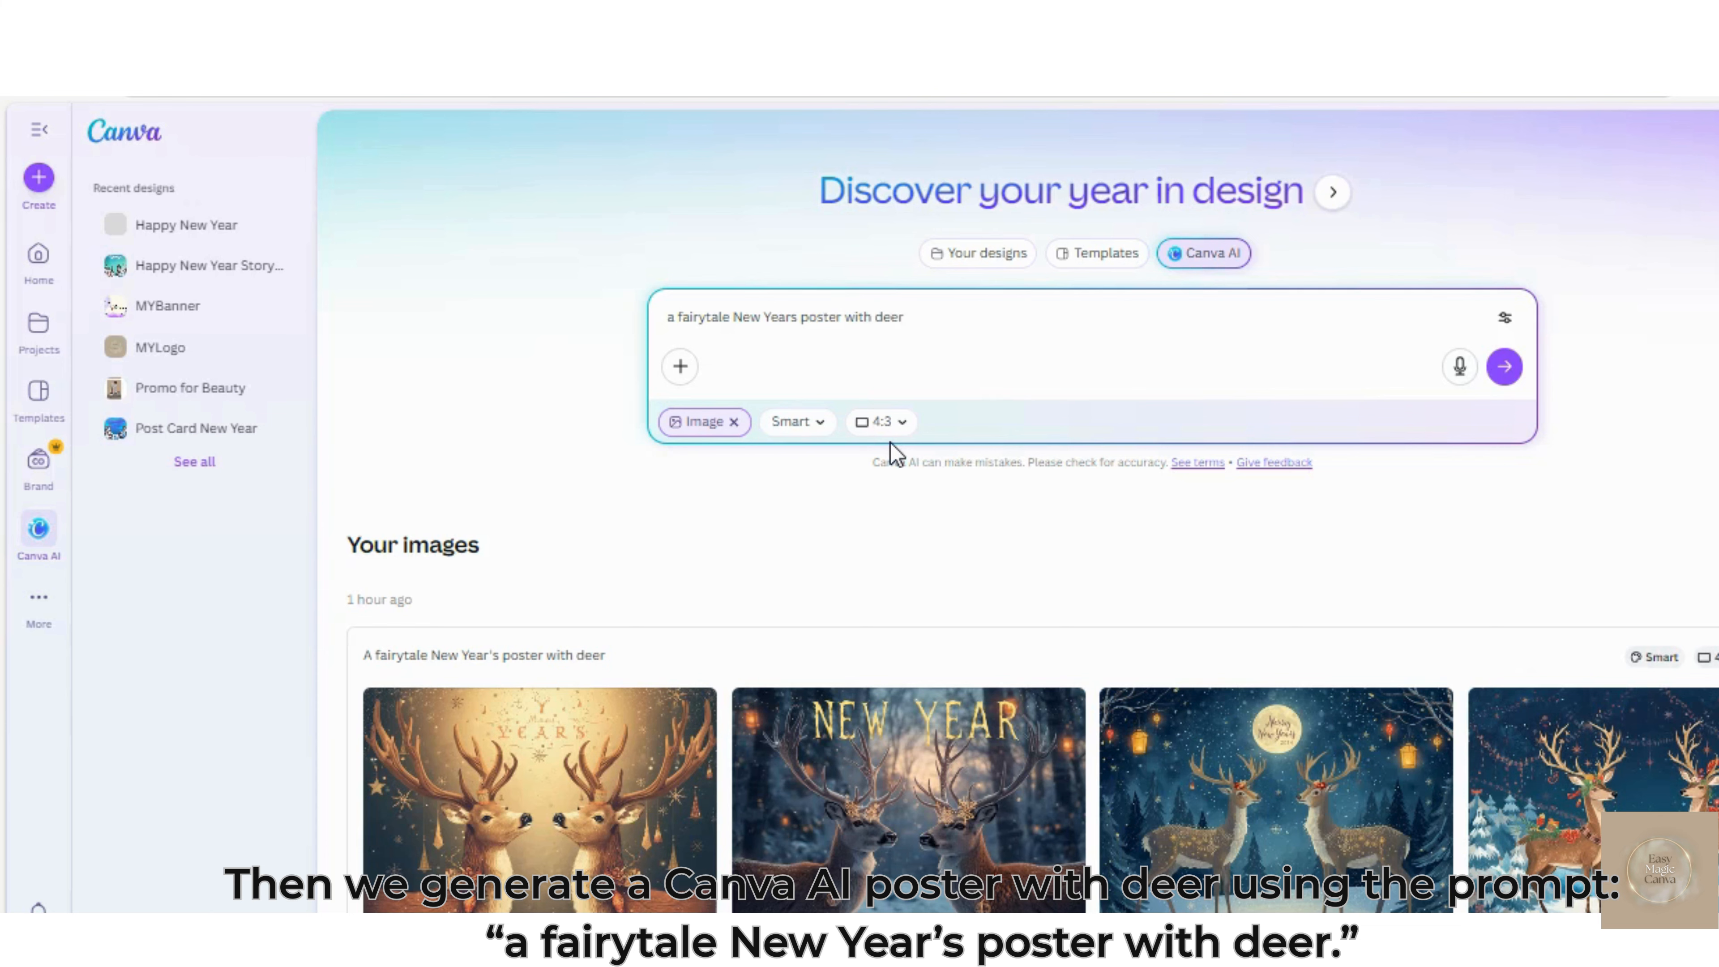
{"action": "left_click", "coordinate": [805, 428]}
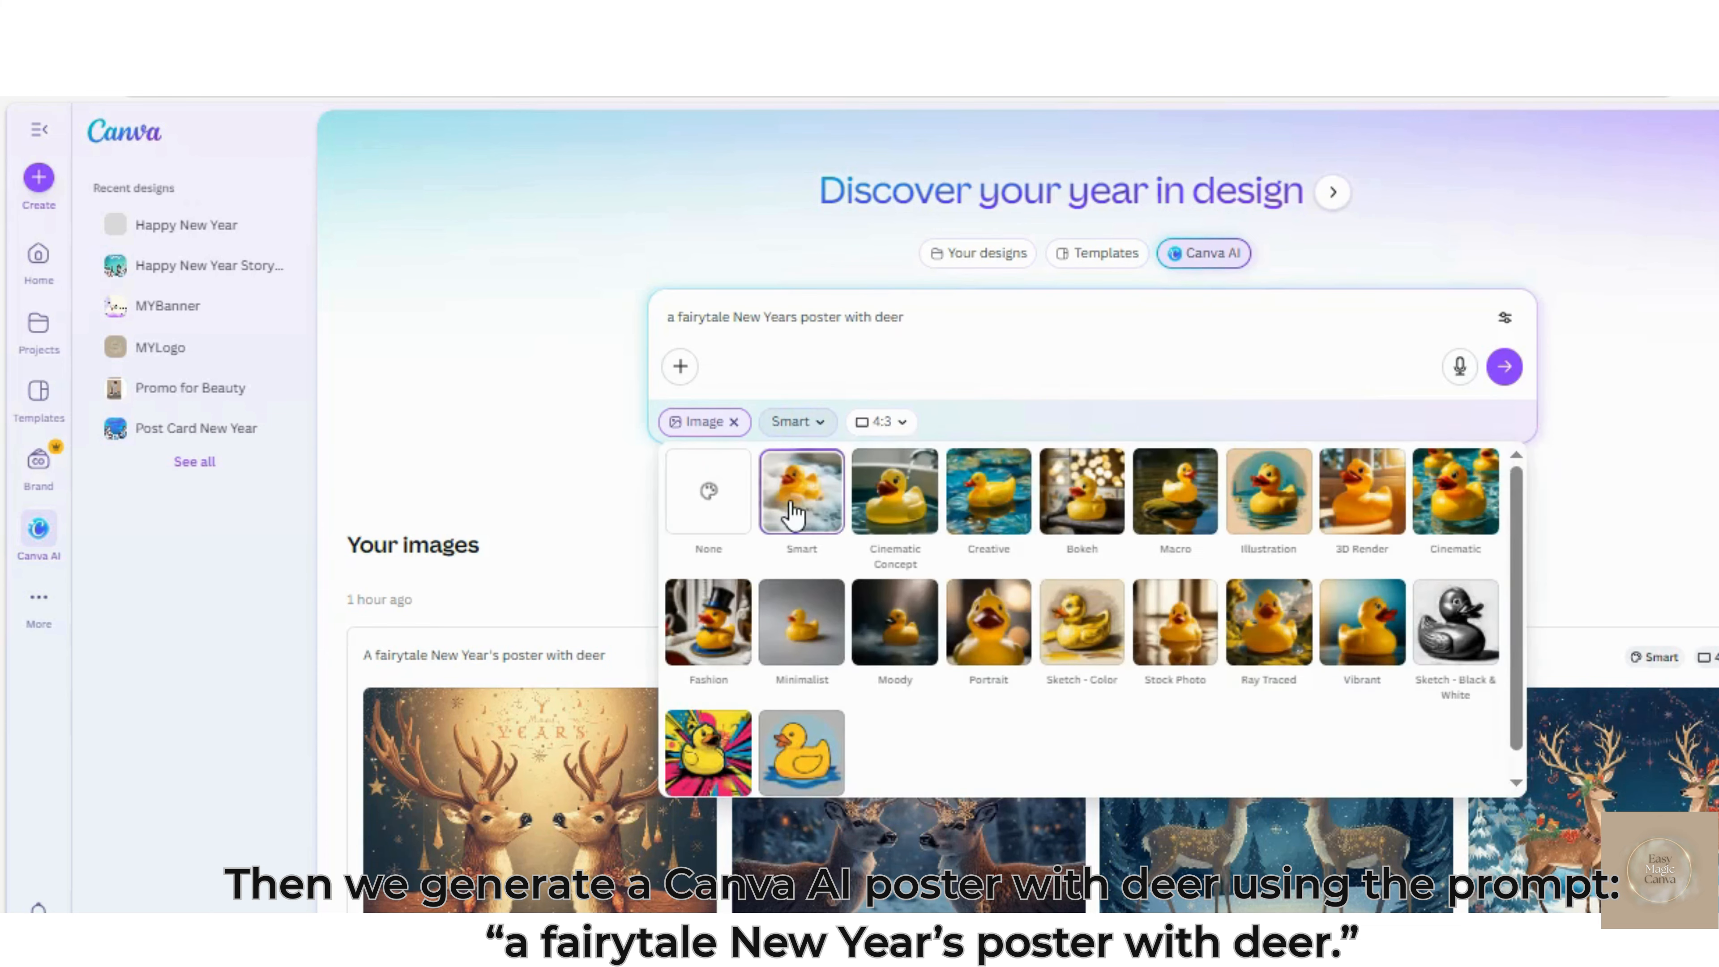
{"action": "left_click", "coordinate": [804, 418]}
{"action": "left_click", "coordinate": [1383, 368]}
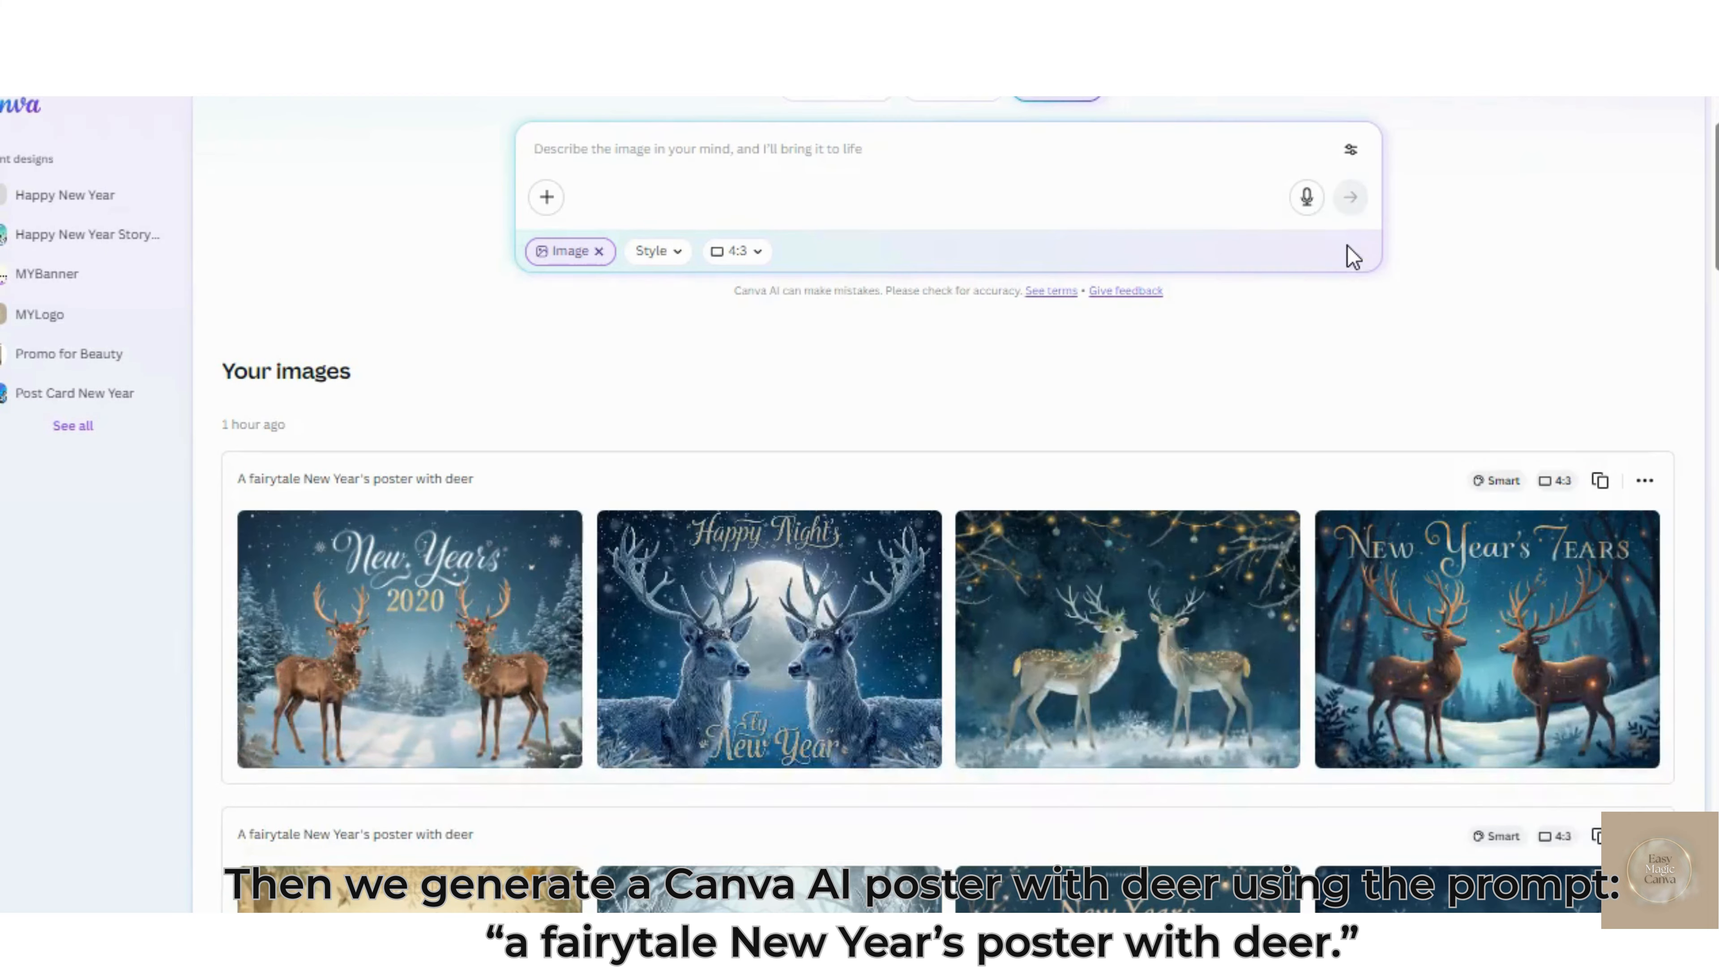
{"action": "scroll", "coordinate": [1347, 245], "scroll_direction": "down", "scroll_amount": 2}
{"action": "scroll", "coordinate": [1352, 257], "scroll_direction": "down", "scroll_amount": 2}
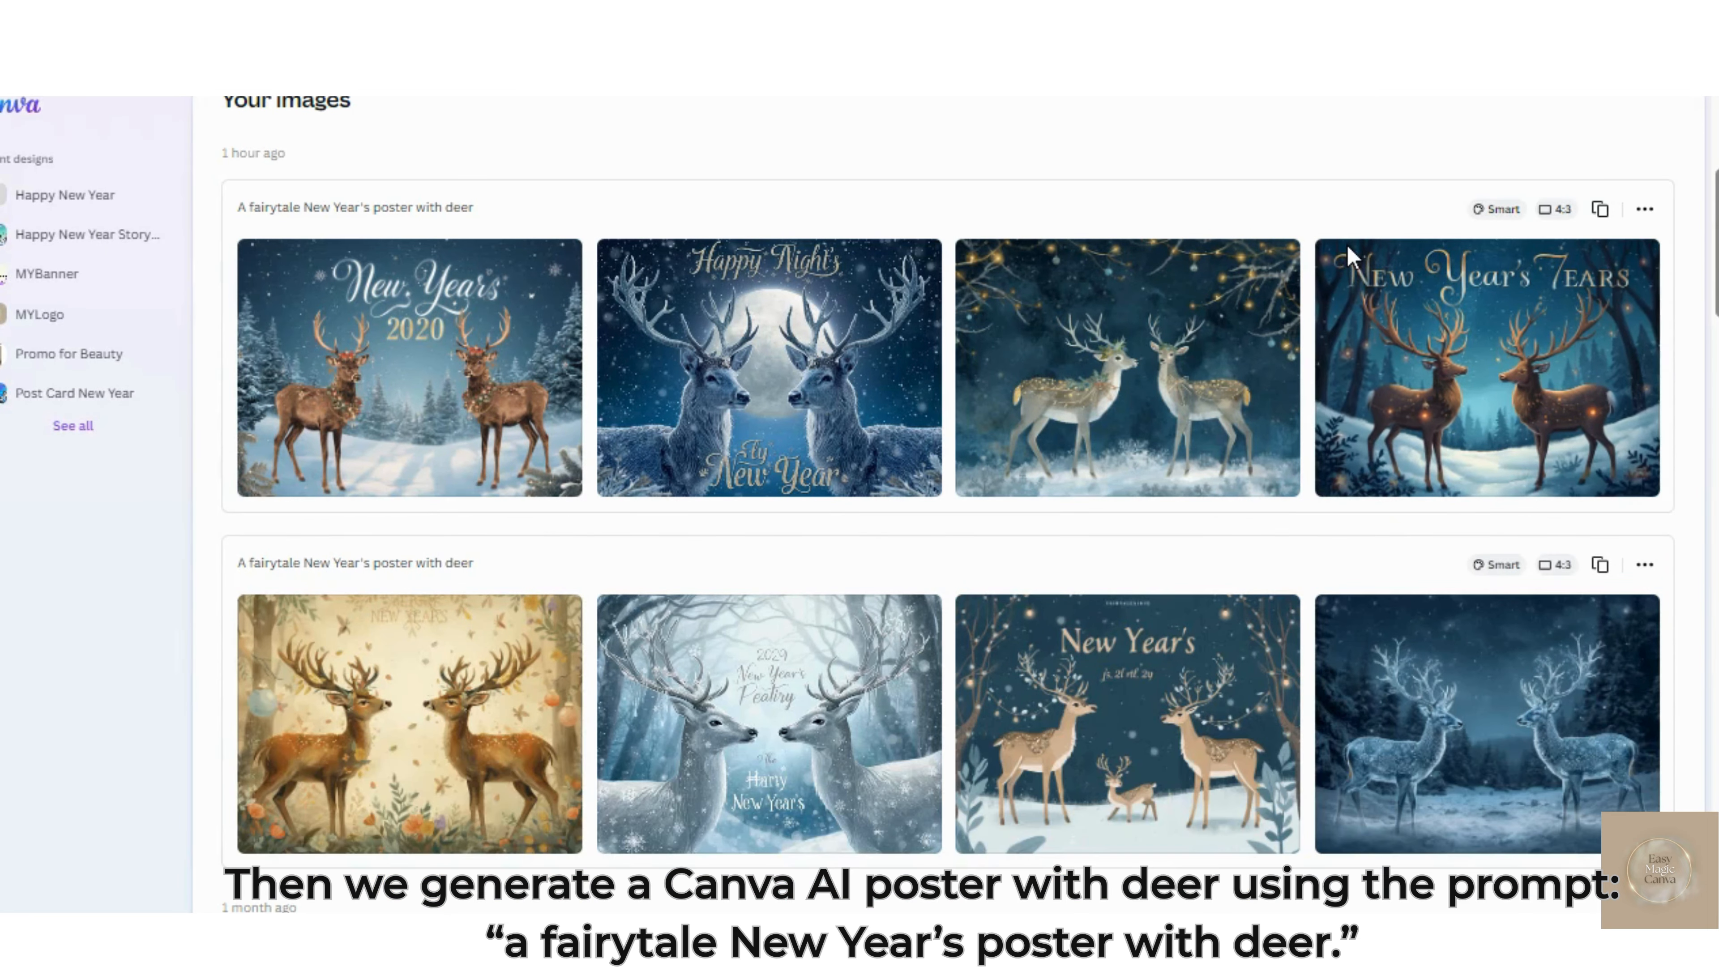
{"action": "scroll", "coordinate": [1351, 257], "scroll_direction": "down", "scroll_amount": 5}
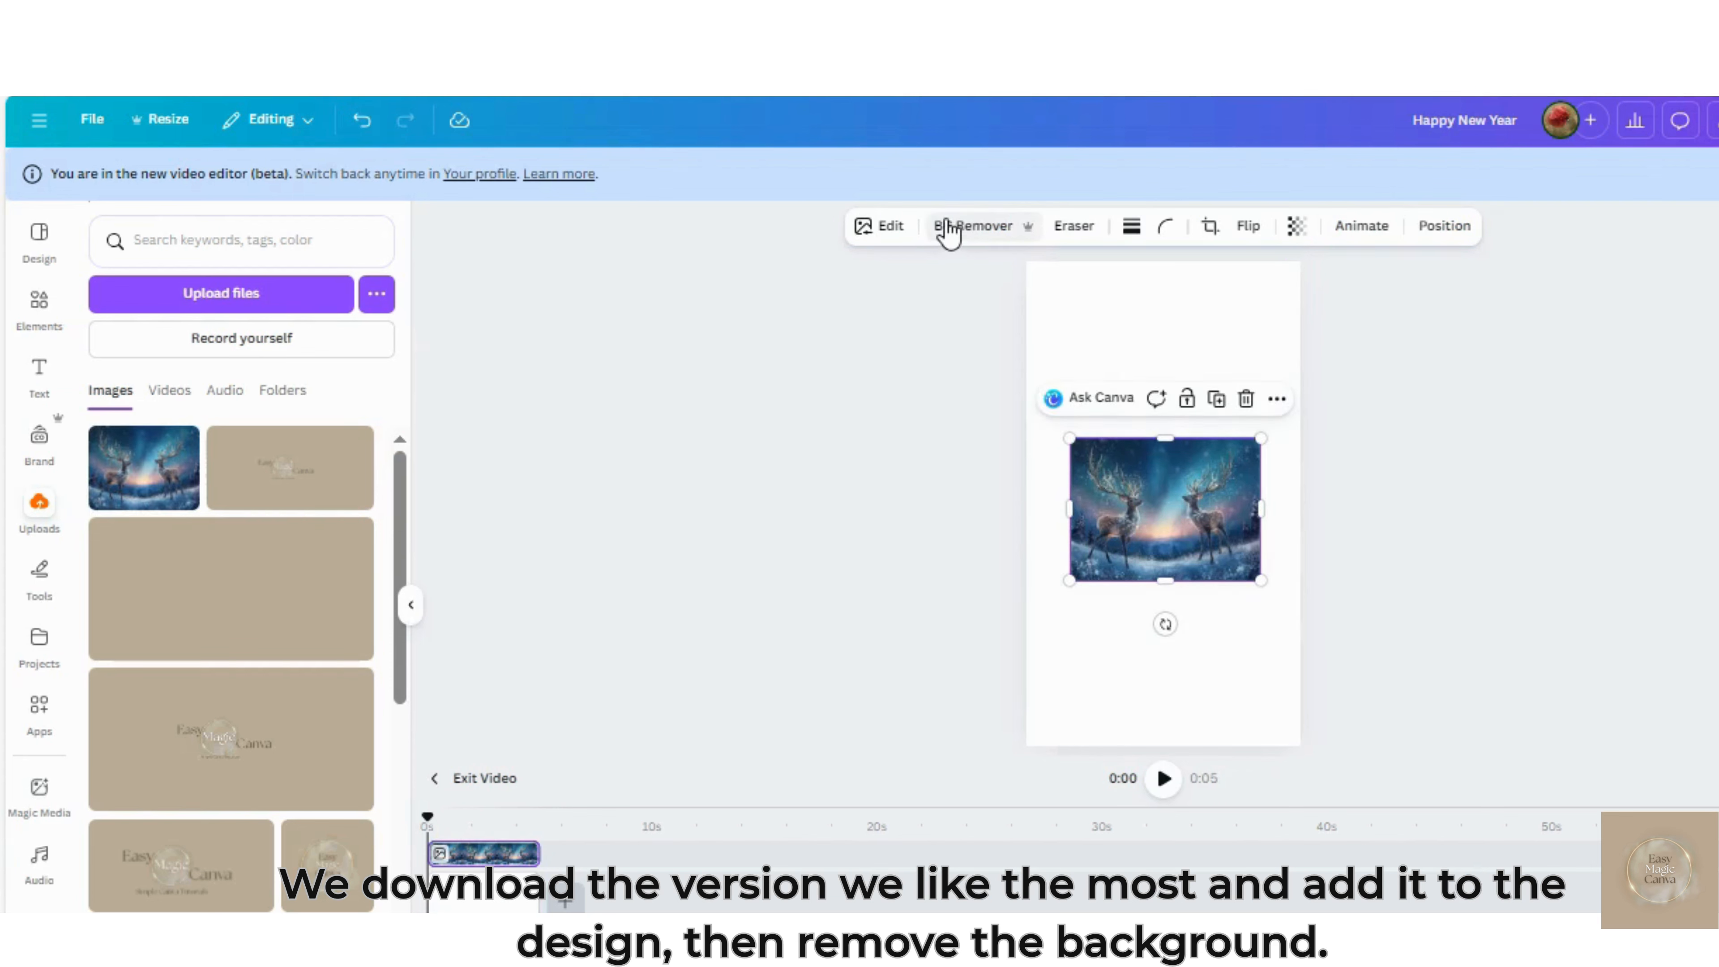
Remove the deer image's background, enlarge it slightly beyond the page width and place it in the lower half of the page
{"action": "left_click", "coordinate": [949, 230]}
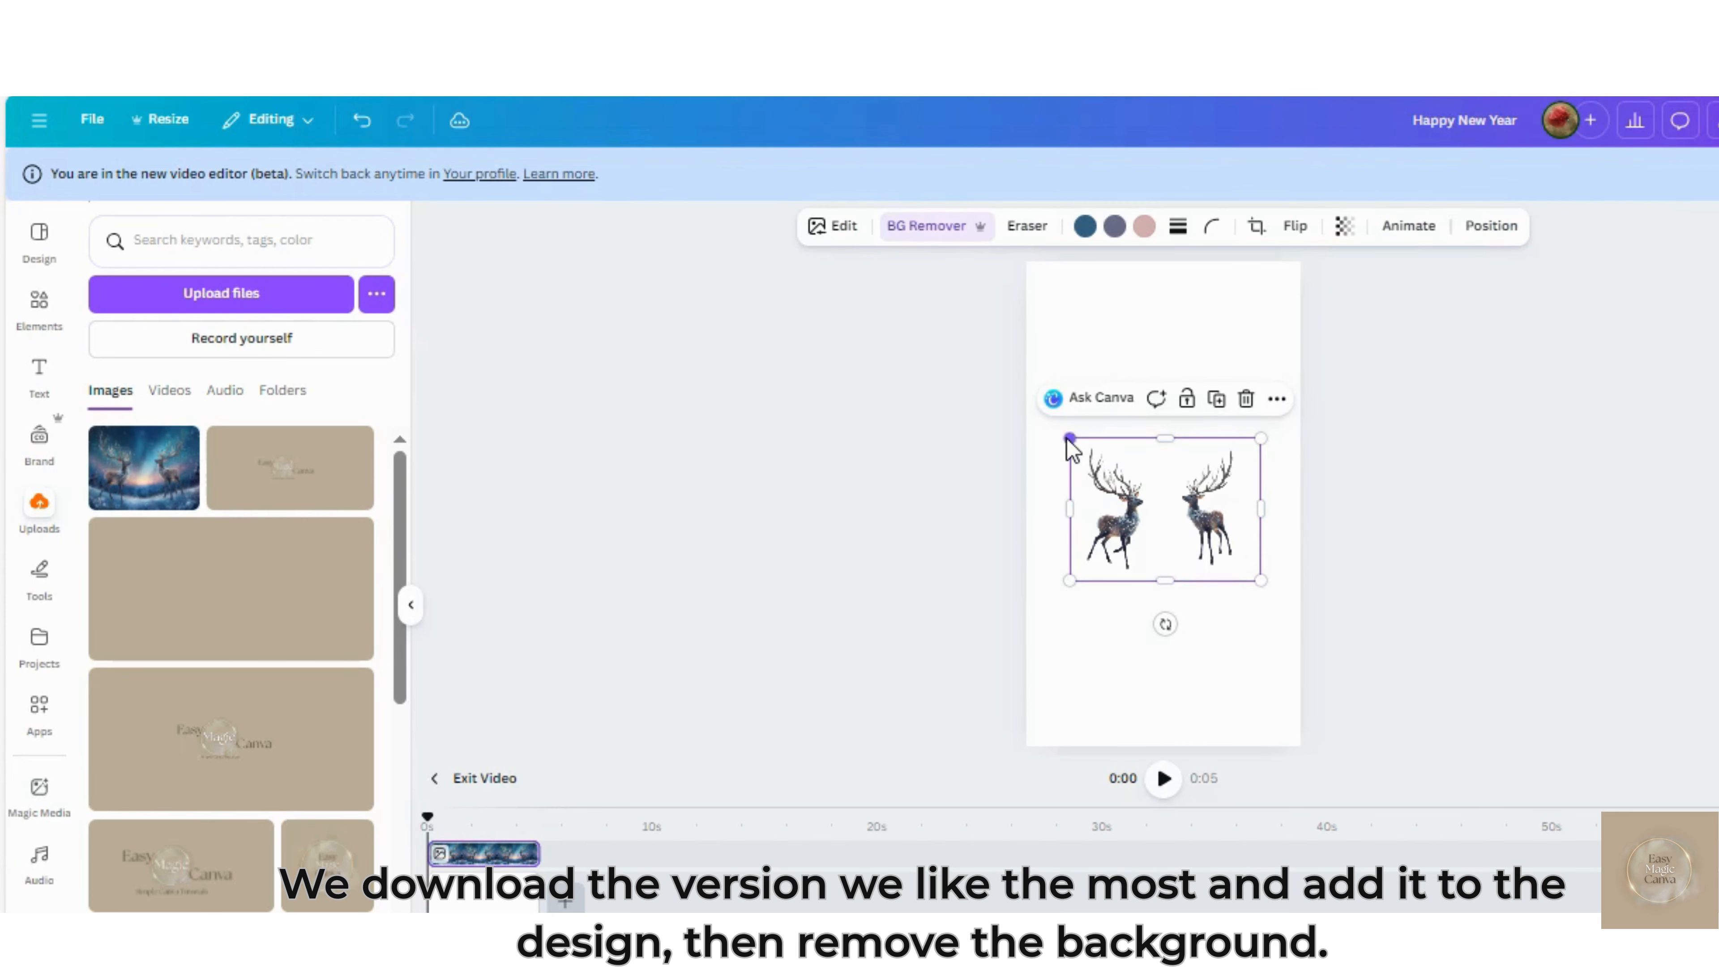
{"action": "left_click_drag", "start_coordinate": [1069, 438], "coordinate": [1000, 386]}
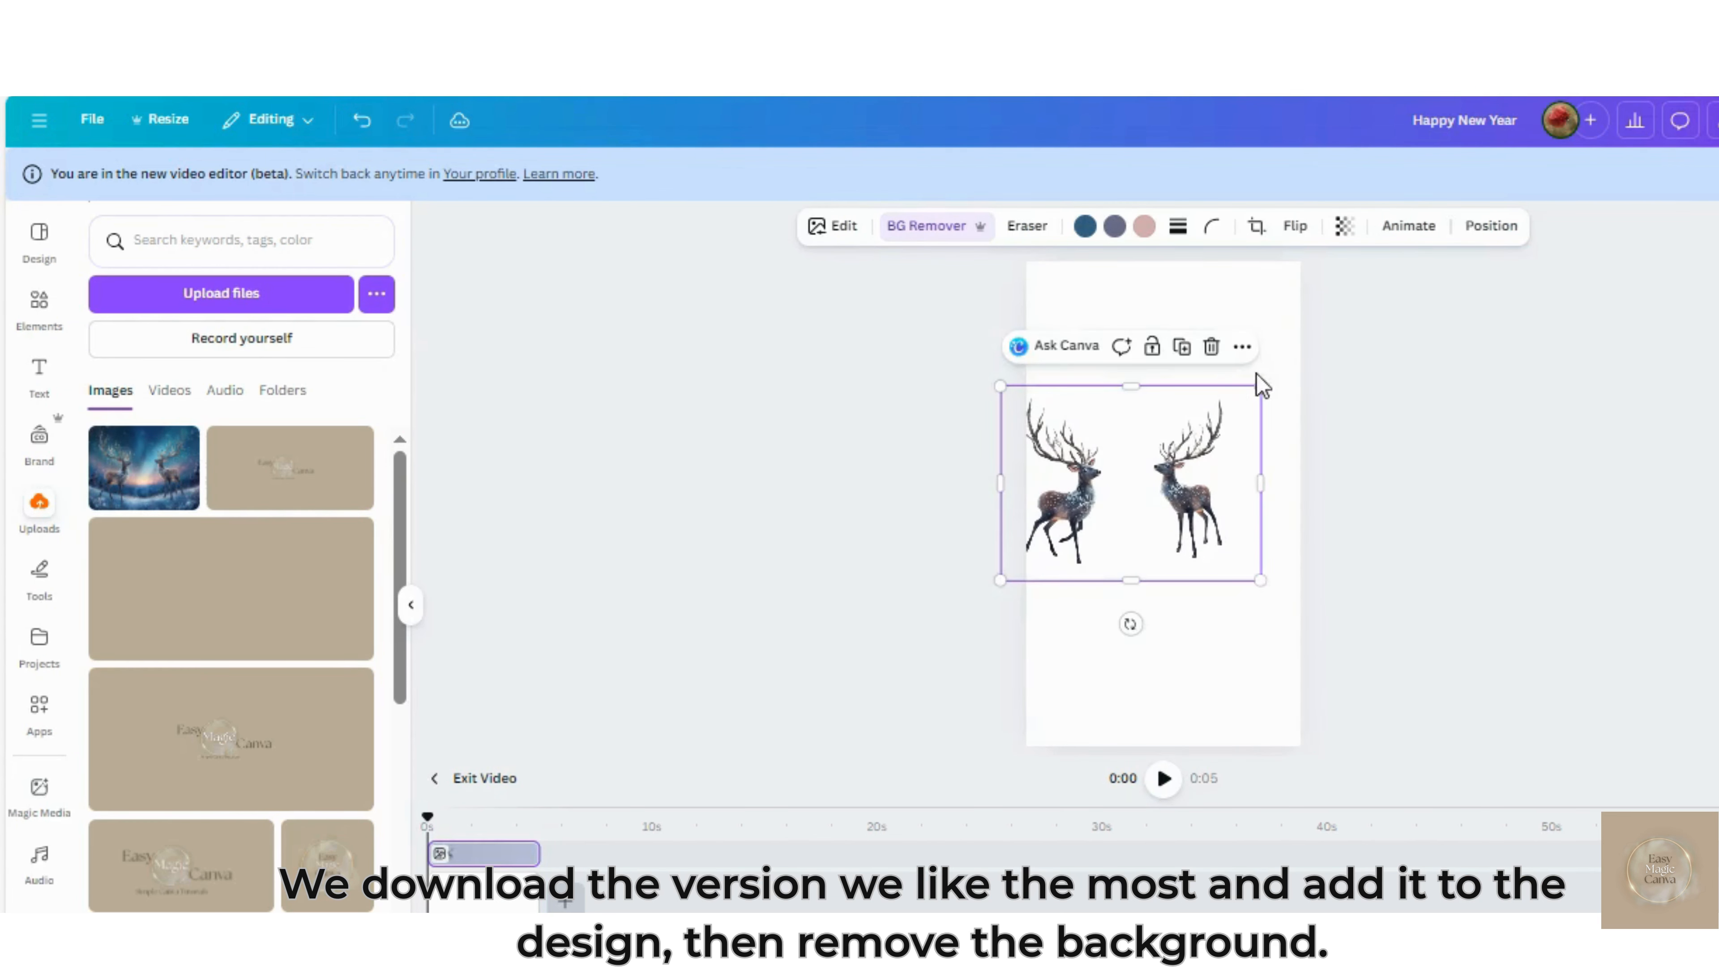
{"action": "left_click_drag", "start_coordinate": [1261, 386], "coordinate": [1308, 350]}
{"action": "left_click_drag", "start_coordinate": [1151, 518], "coordinate": [1167, 667]}
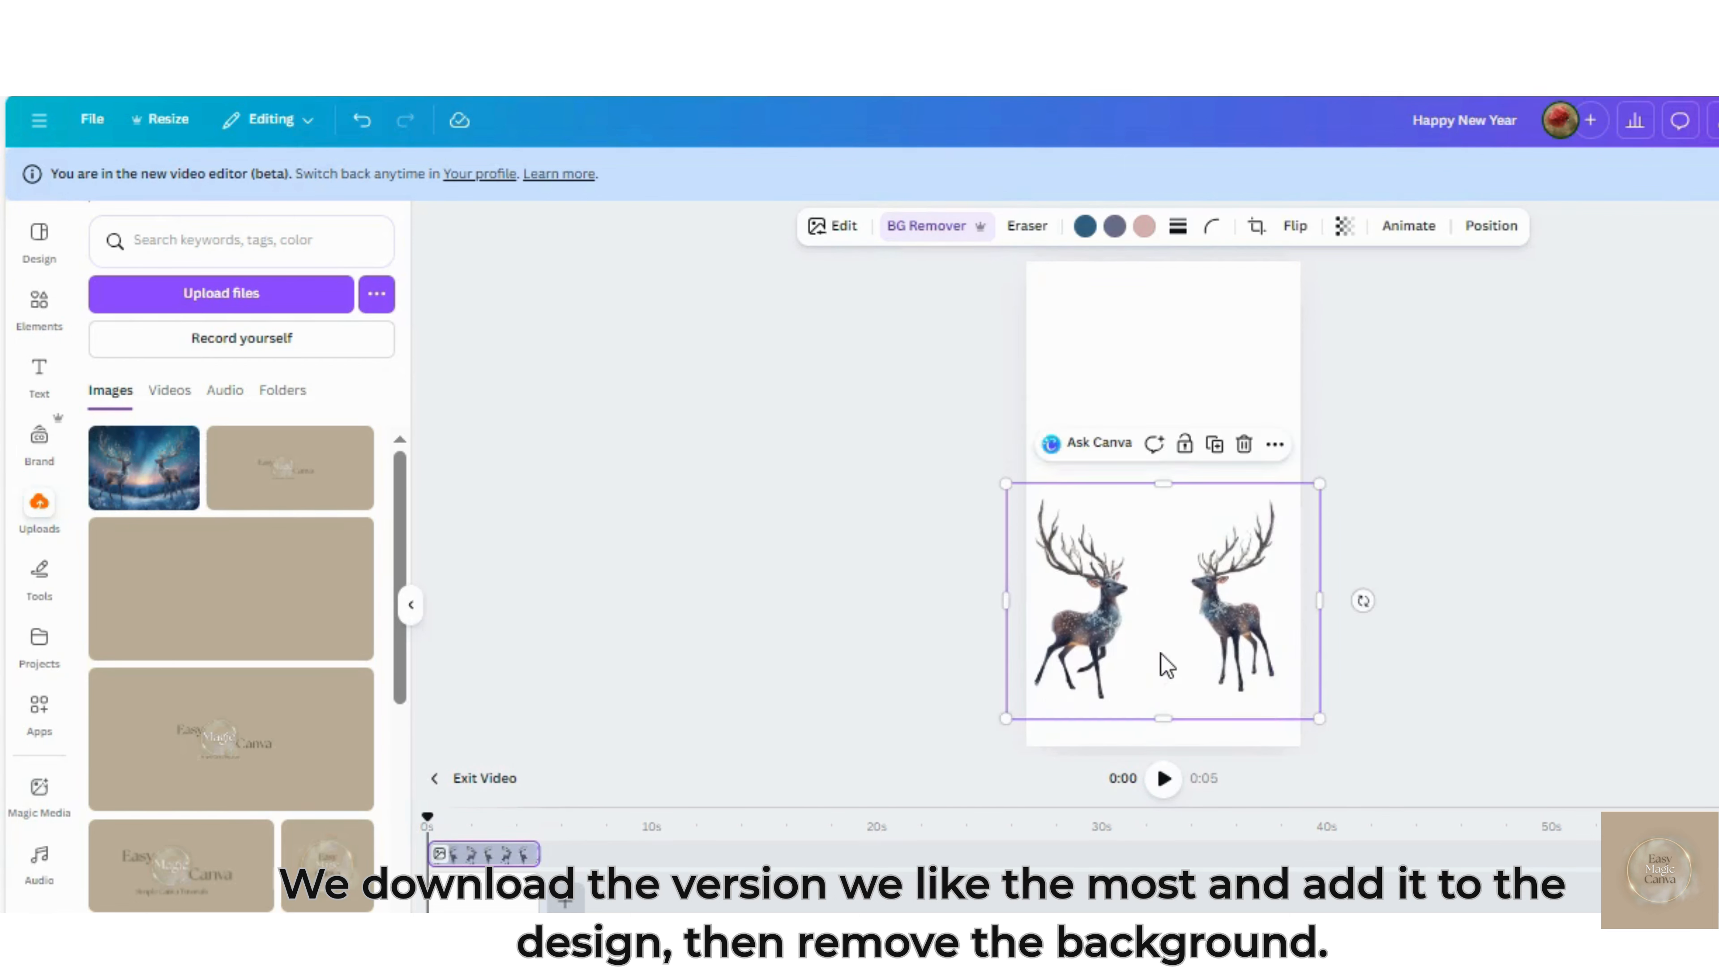
Search the elements for "snowy landscape with trees" and show all graphics results
{"action": "left_click", "coordinate": [39, 305]}
{"action": "left_click", "coordinate": [158, 243]}
{"action": "type", "text": "snowy"}
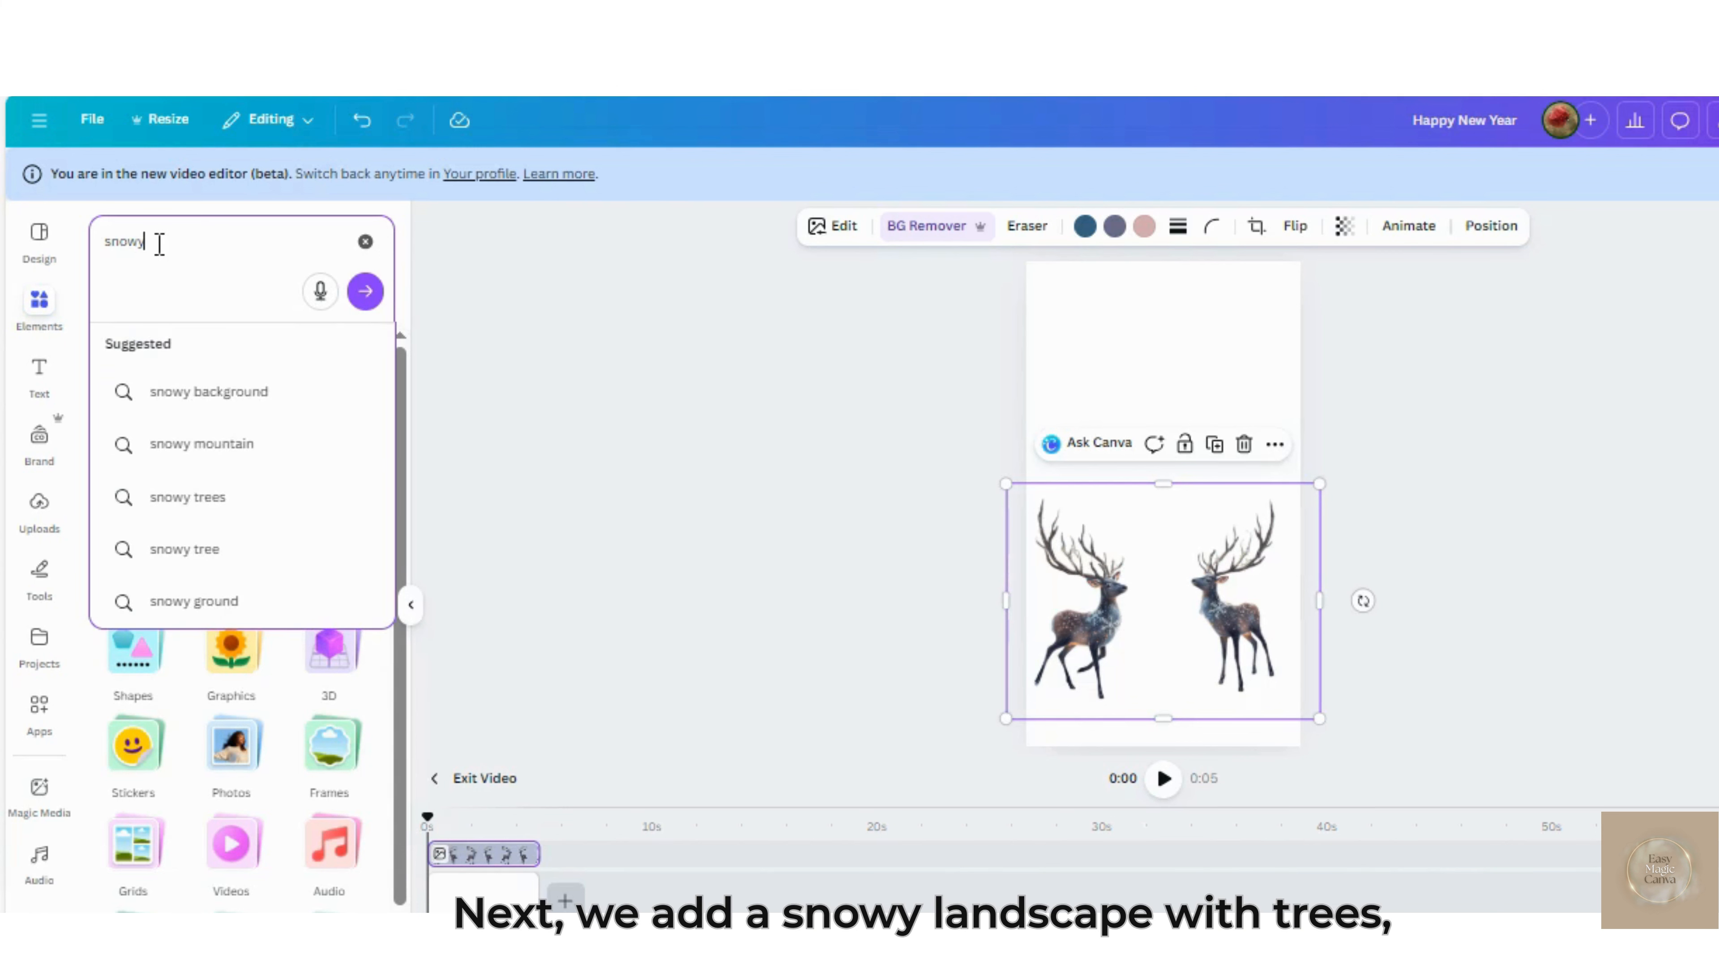
{"action": "type", "text": " la"}
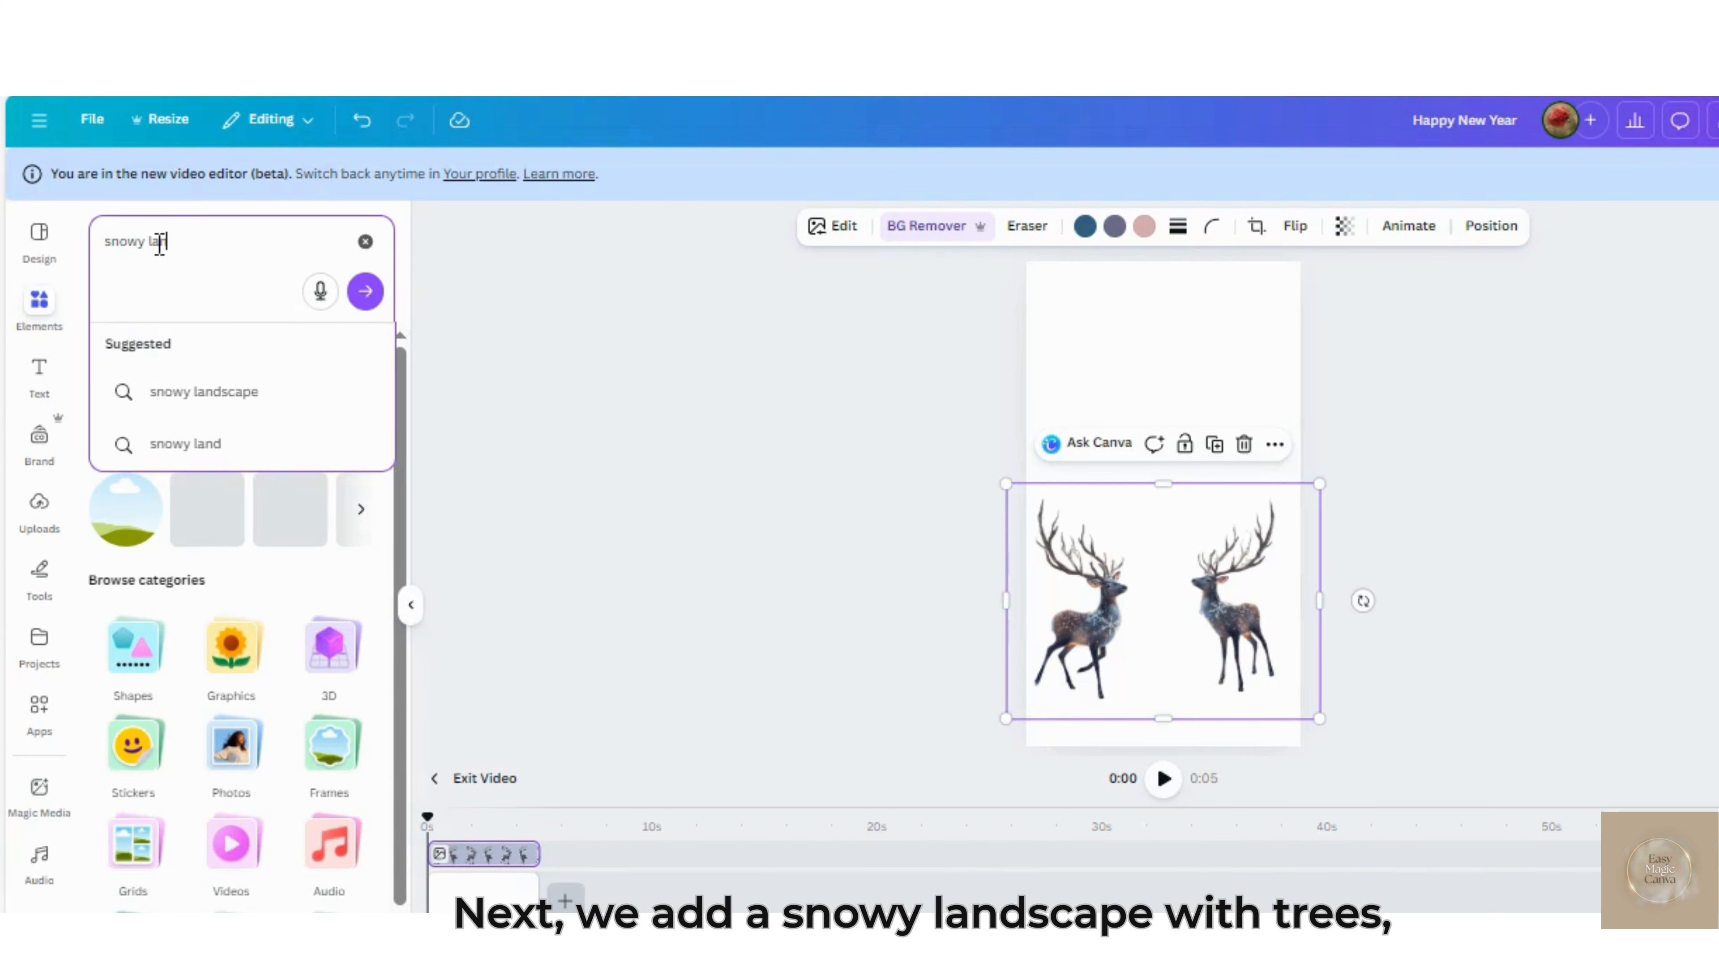
{"action": "type", "text": "ndscape"}
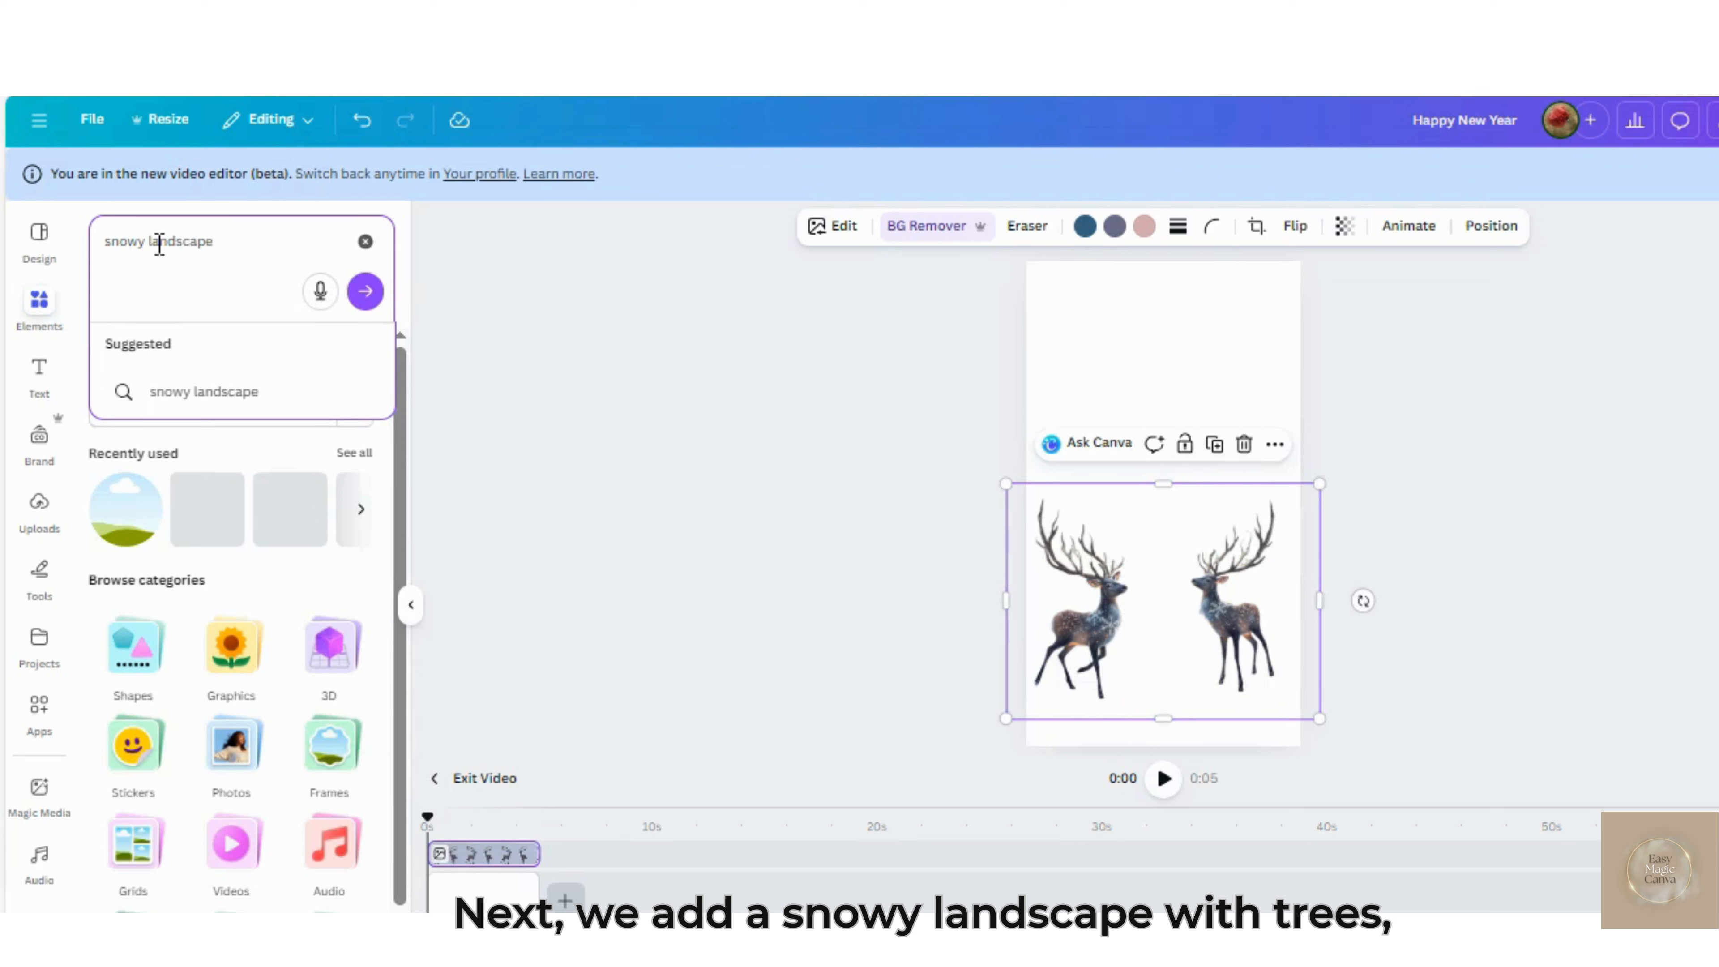
{"action": "type", "text": " with trees"}
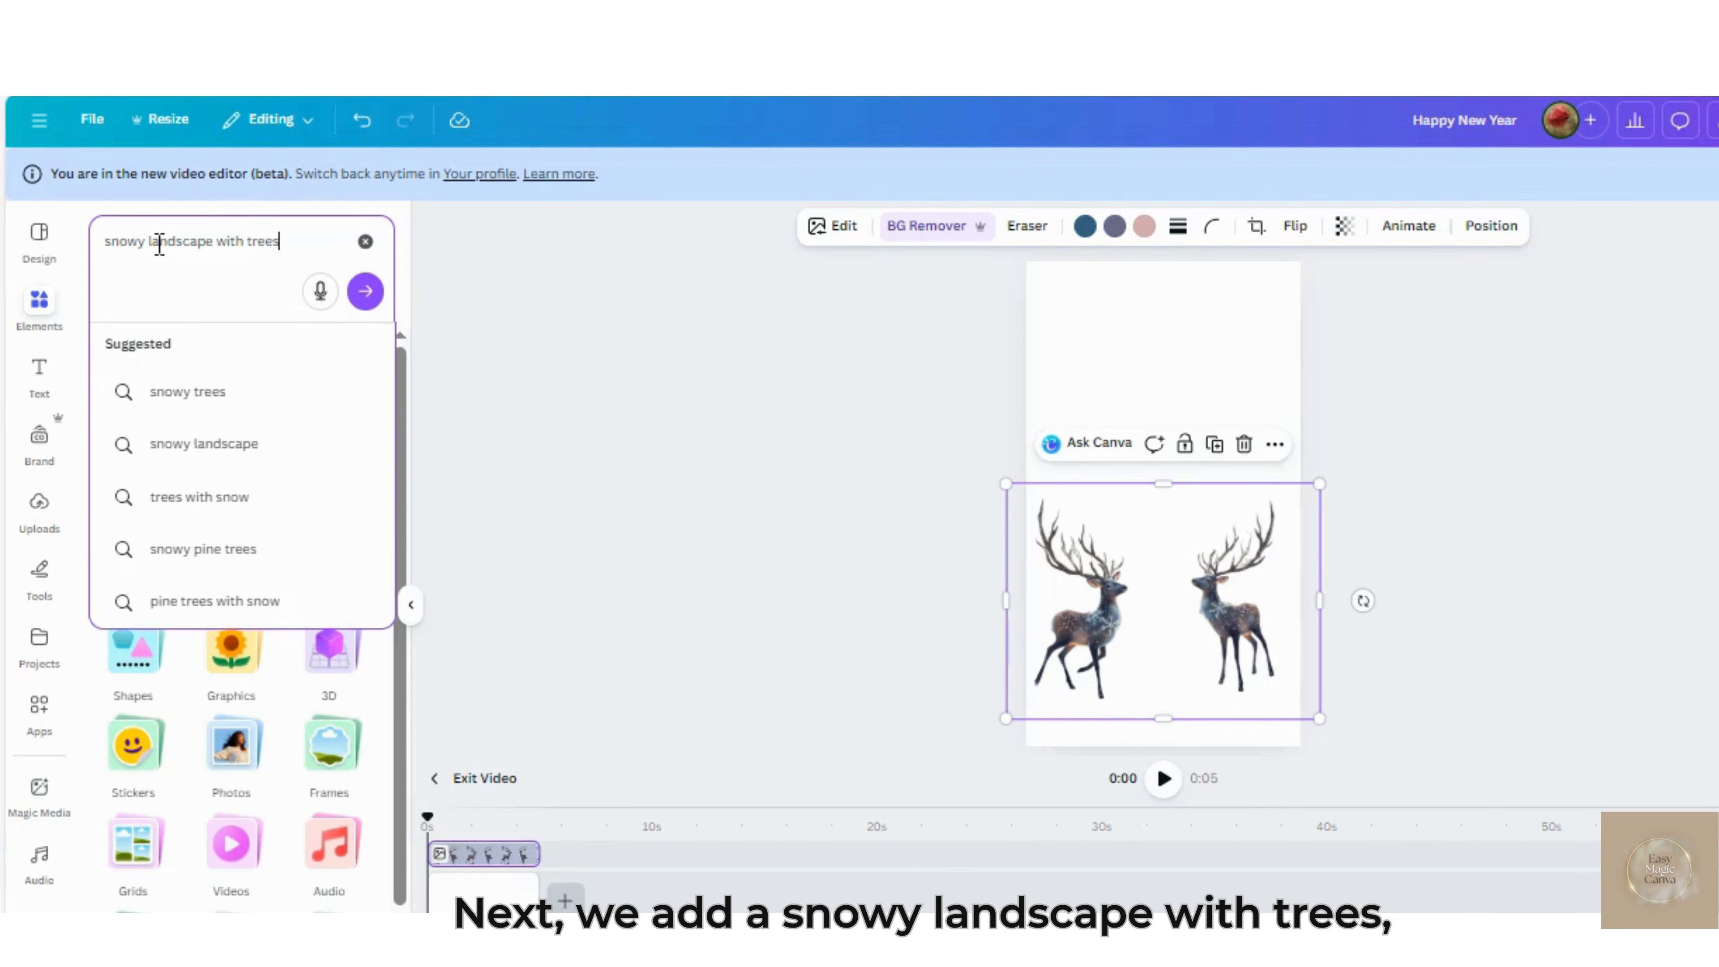
{"action": "key", "text": "Return"}
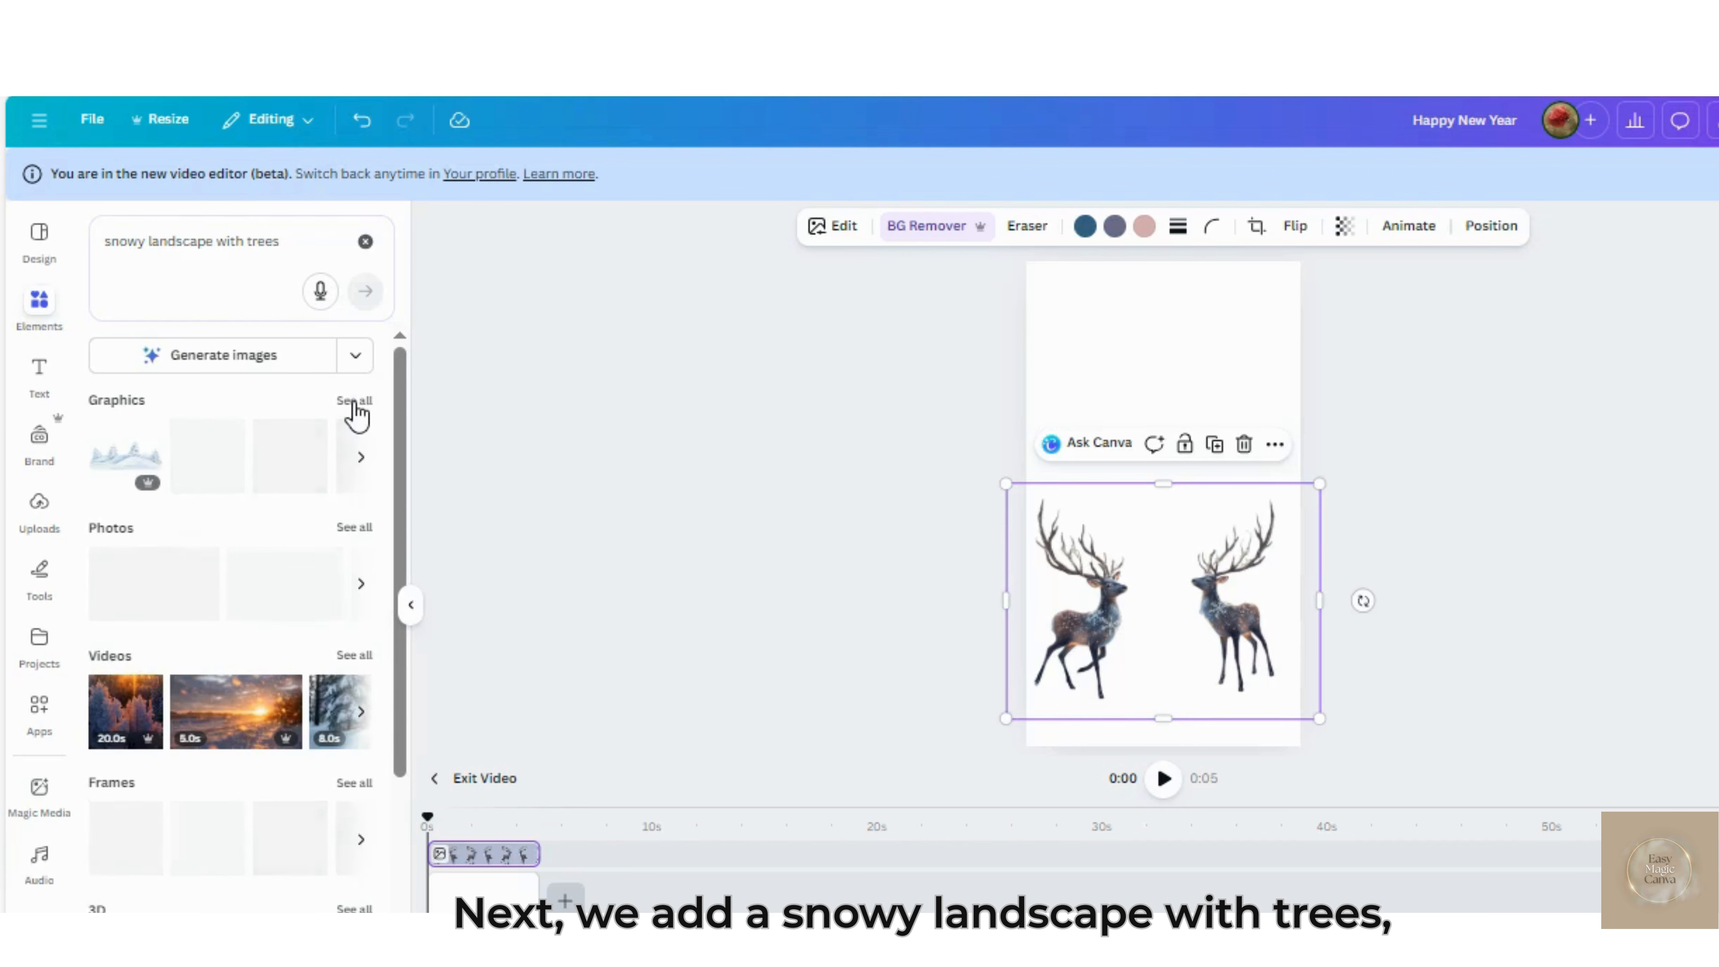
{"action": "left_click", "coordinate": [363, 461]}
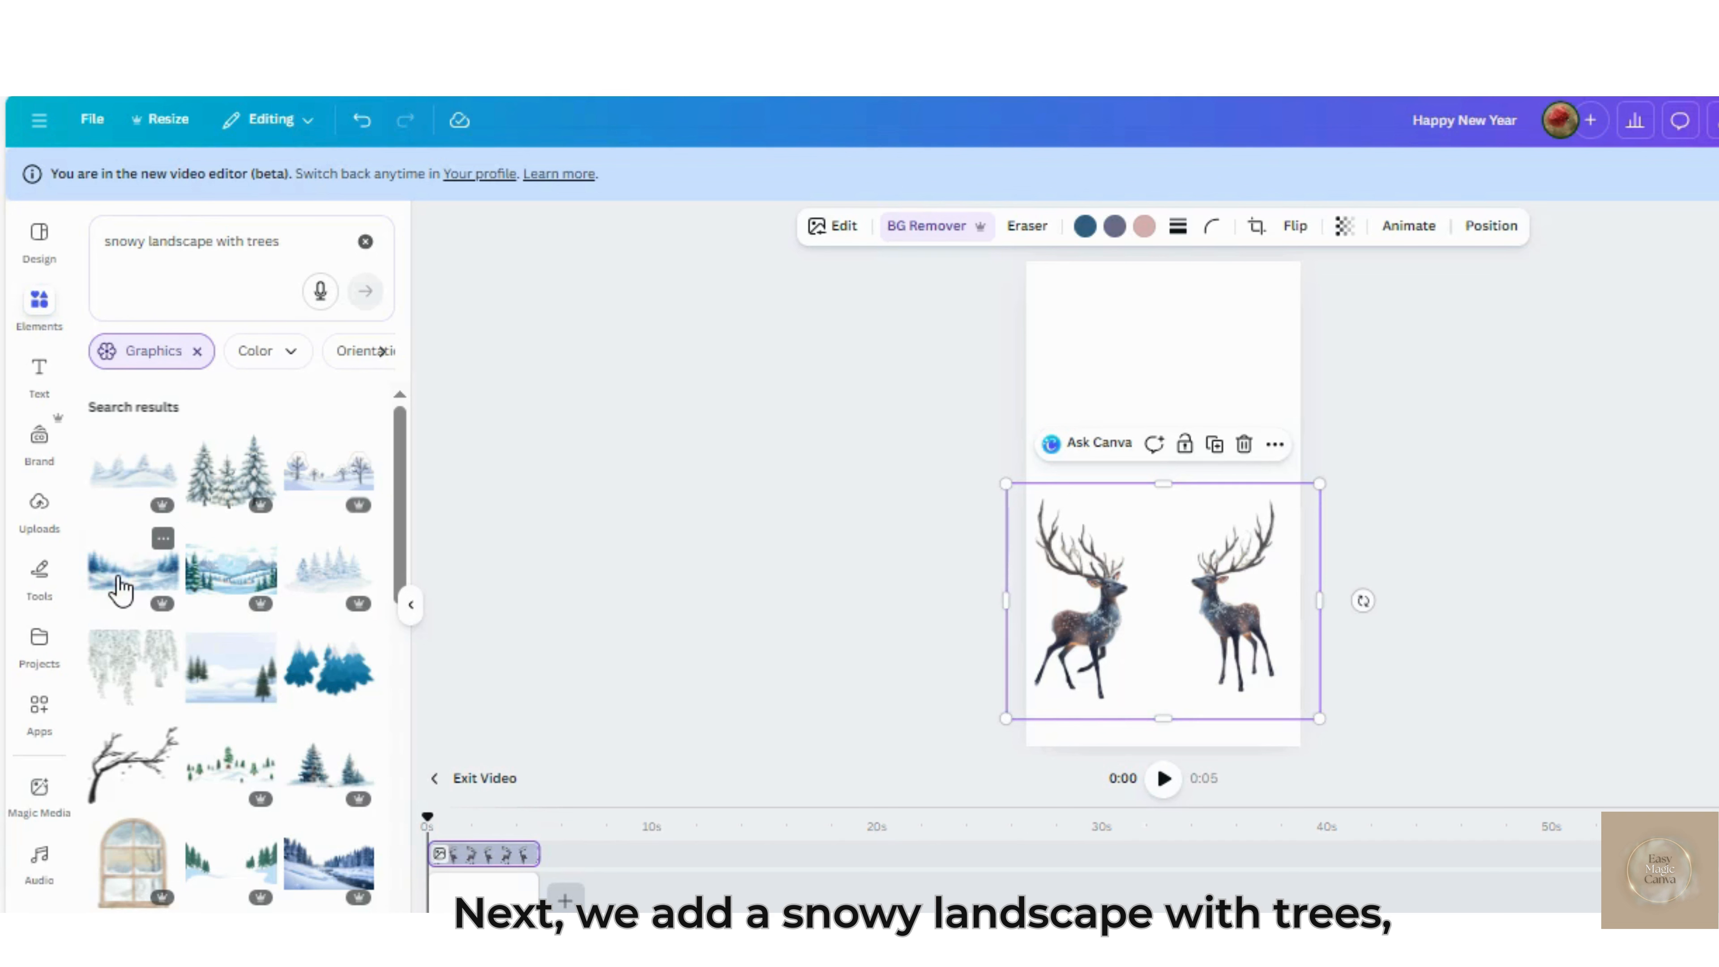
Add the blue snowy forest landscape graphic and enlarge it to cover the lower part of the page beyond its width
{"action": "left_click", "coordinate": [120, 589]}
{"action": "left_click_drag", "start_coordinate": [1163, 595], "coordinate": [1182, 657]}
{"action": "left_click_drag", "start_coordinate": [1244, 600], "coordinate": [1313, 570]}
{"action": "left_click_drag", "start_coordinate": [1028, 571], "coordinate": [926, 527]}
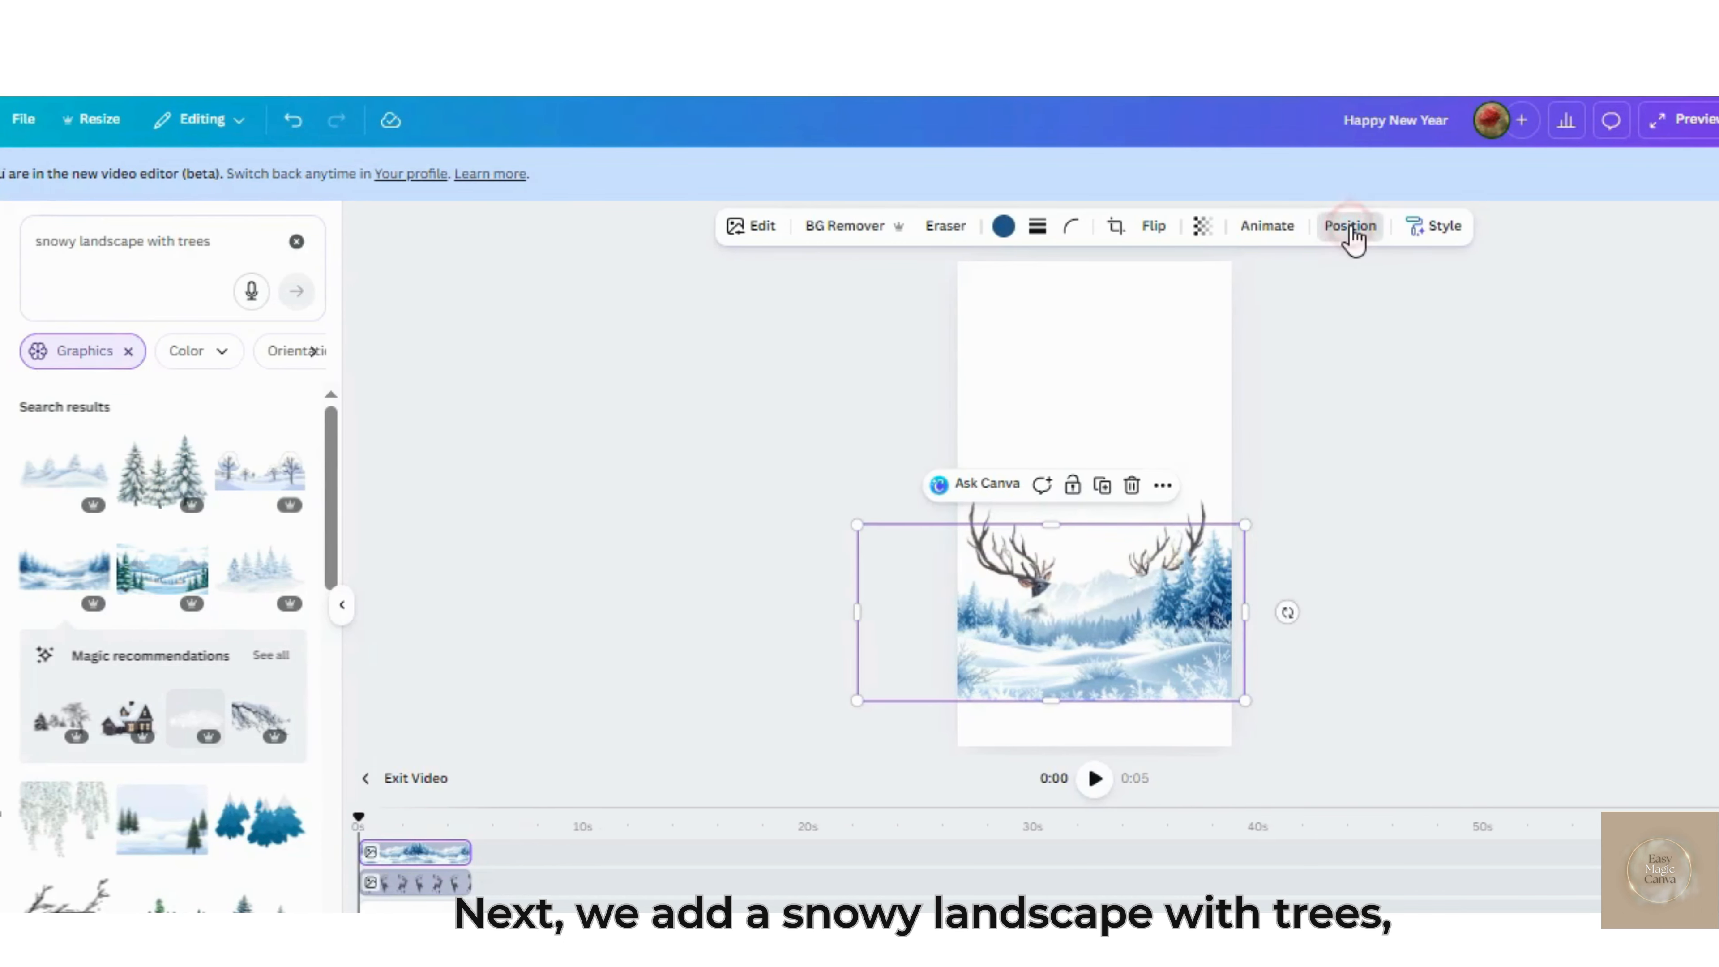
Move the snowy landscape's layer behind the deer and shift the landscape down toward the page's bottom edge
{"action": "left_click", "coordinate": [1419, 225]}
{"action": "left_click", "coordinate": [340, 275]}
{"action": "left_click_drag", "start_coordinate": [261, 389], "coordinate": [250, 498]}
{"action": "left_click_drag", "start_coordinate": [1174, 640], "coordinate": [1163, 675]}
{"action": "left_click", "coordinate": [1082, 656]}
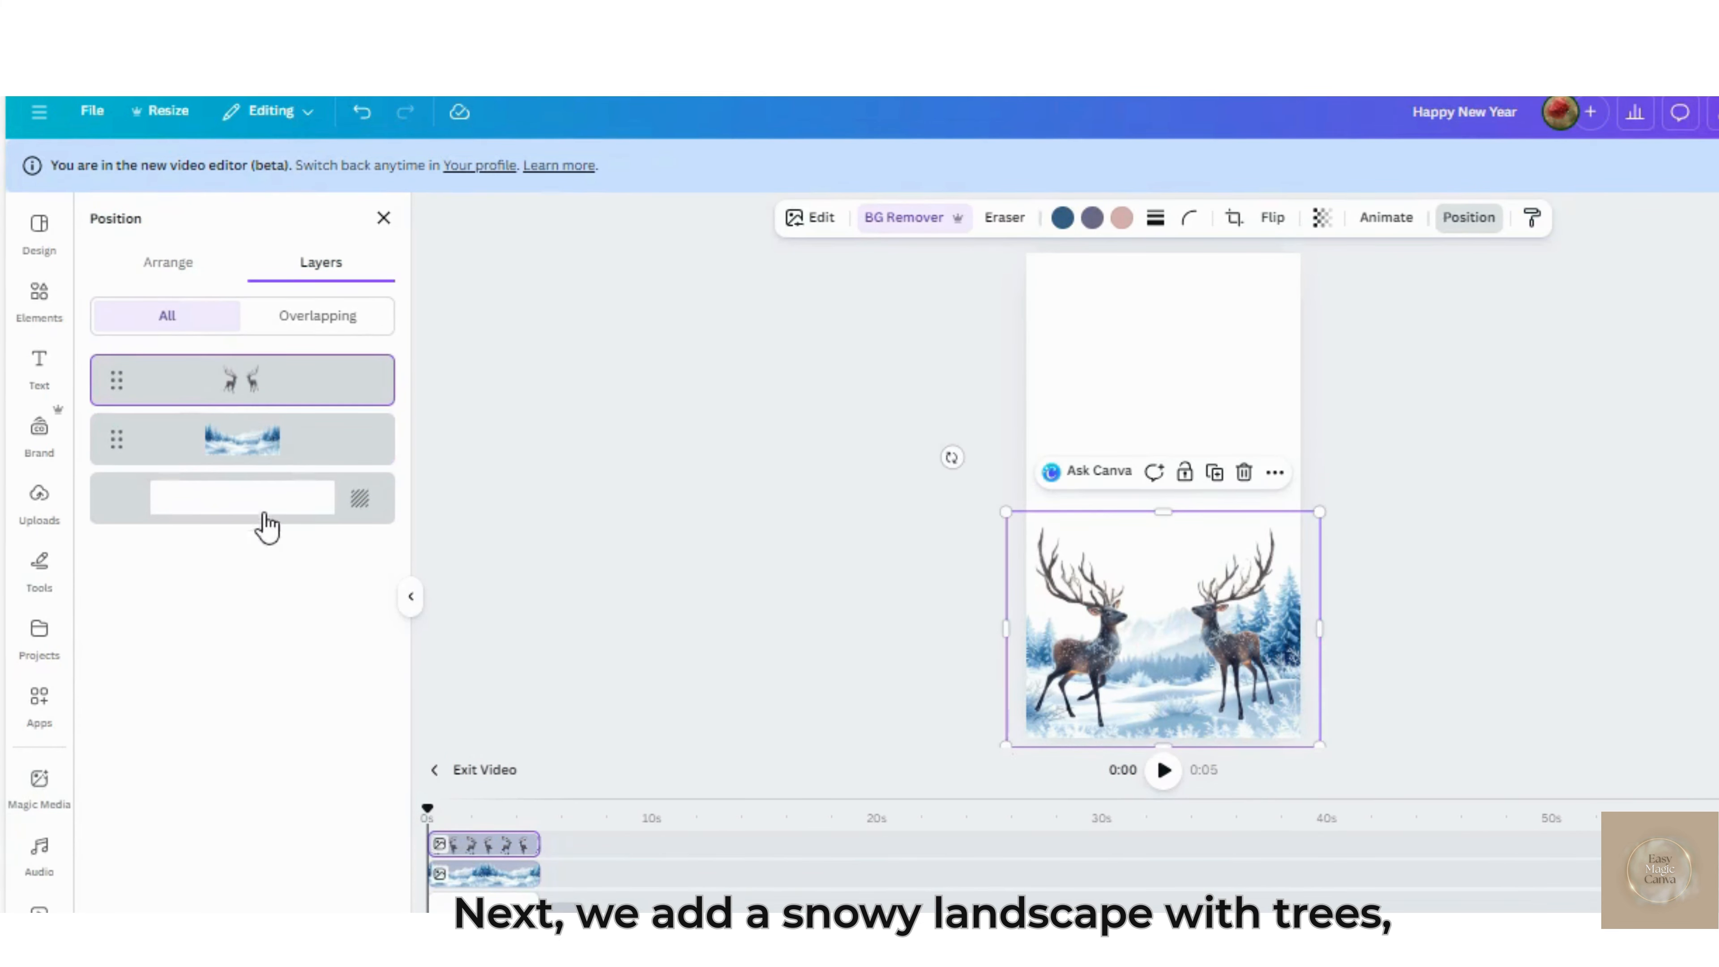
Fit the landscape to the page's bottom edge, then shrink the deer slightly and reposition them over the snow
{"action": "left_click", "coordinate": [266, 449]}
{"action": "left_click_drag", "start_coordinate": [910, 740], "coordinate": [904, 740]}
{"action": "left_click", "coordinate": [1185, 707]}
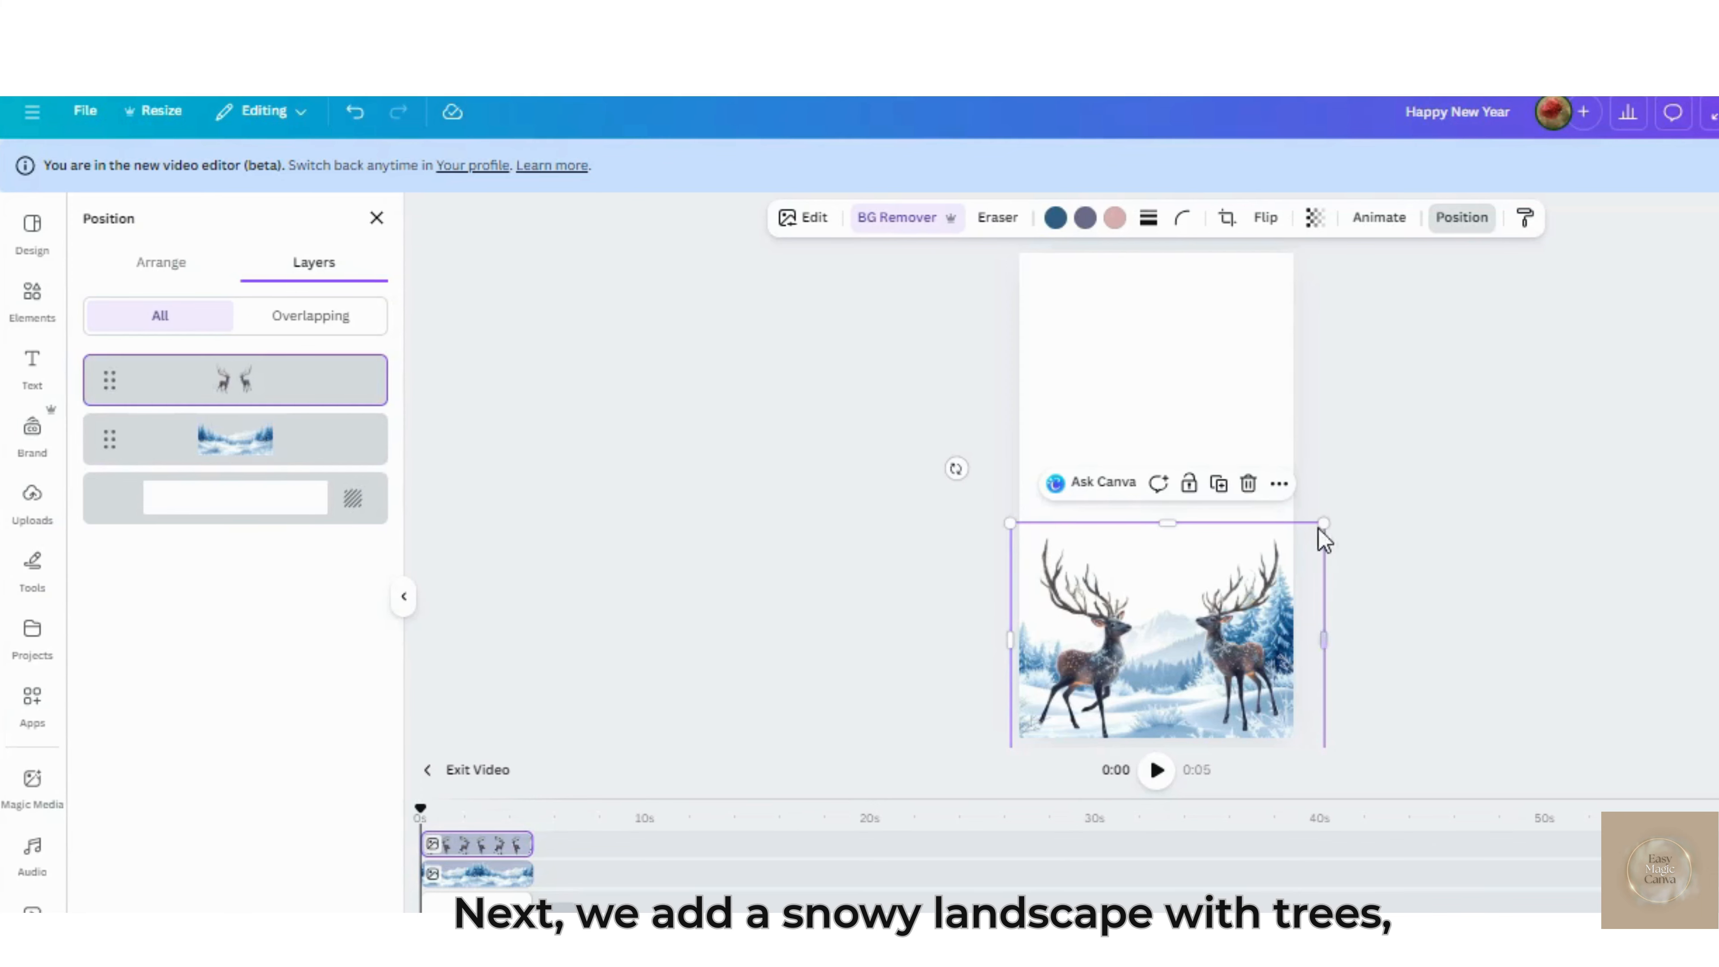
{"action": "left_click_drag", "start_coordinate": [1329, 523], "coordinate": [1310, 537]}
{"action": "left_click_drag", "start_coordinate": [1191, 688], "coordinate": [1189, 670]}
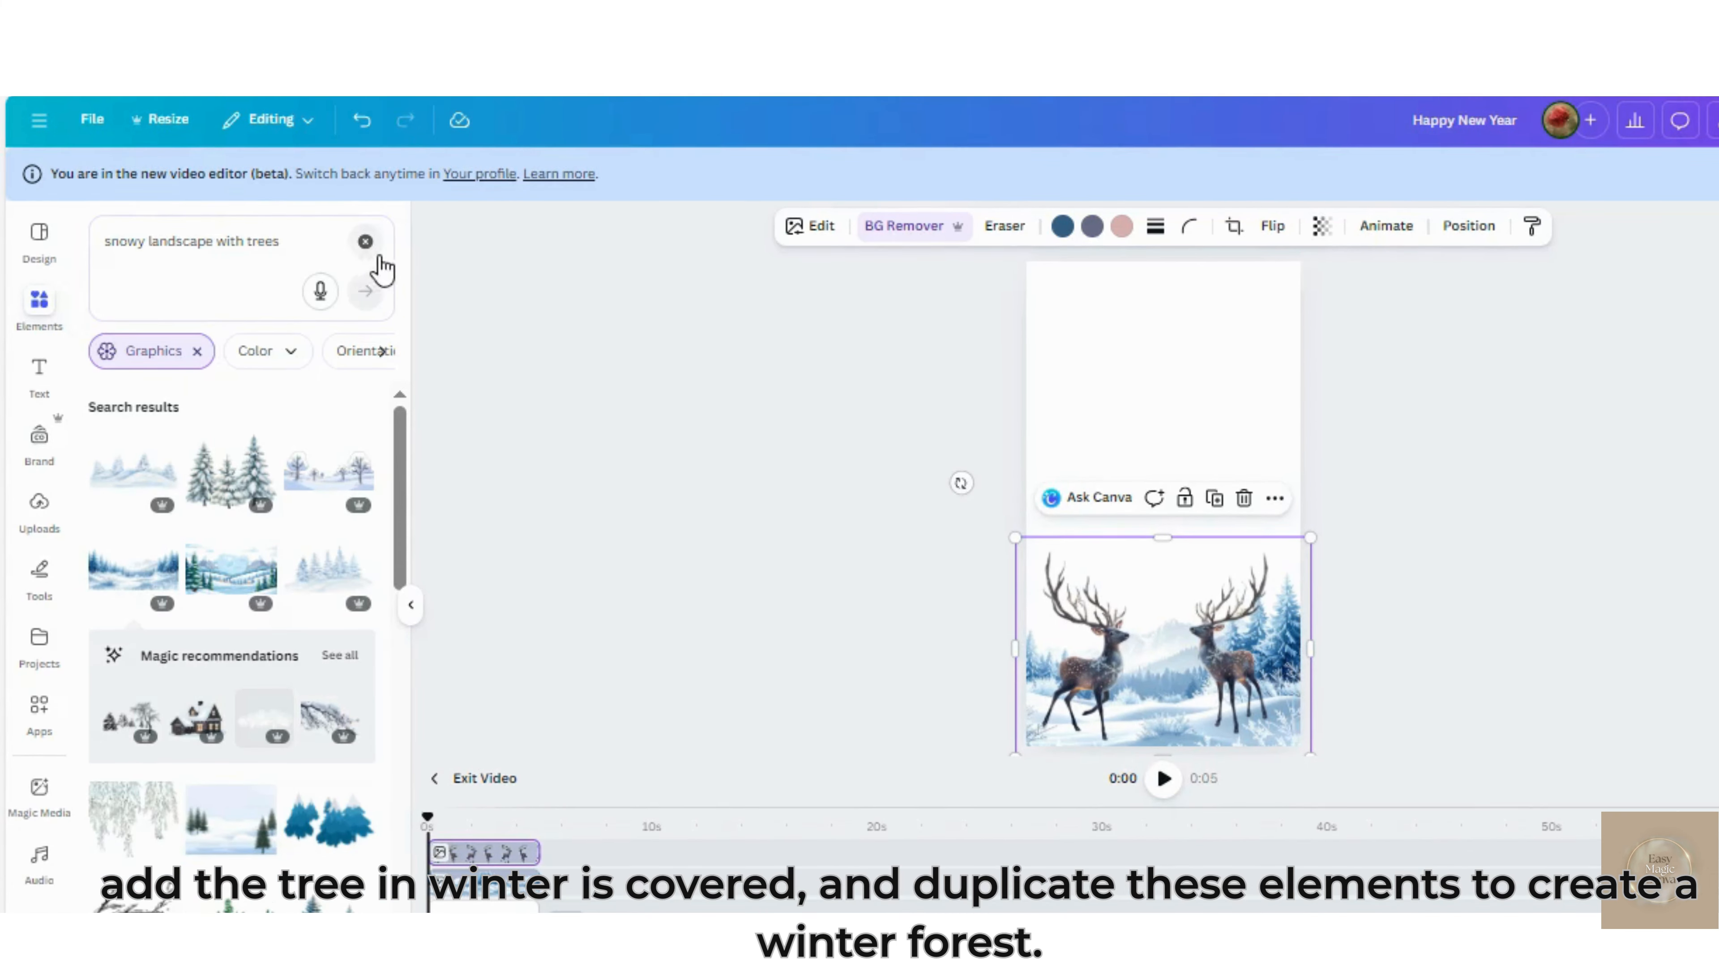
Replace the element search with "the tree in winter" and show all graphics results
{"action": "left_click", "coordinate": [365, 242]}
{"action": "left_click", "coordinate": [284, 238]}
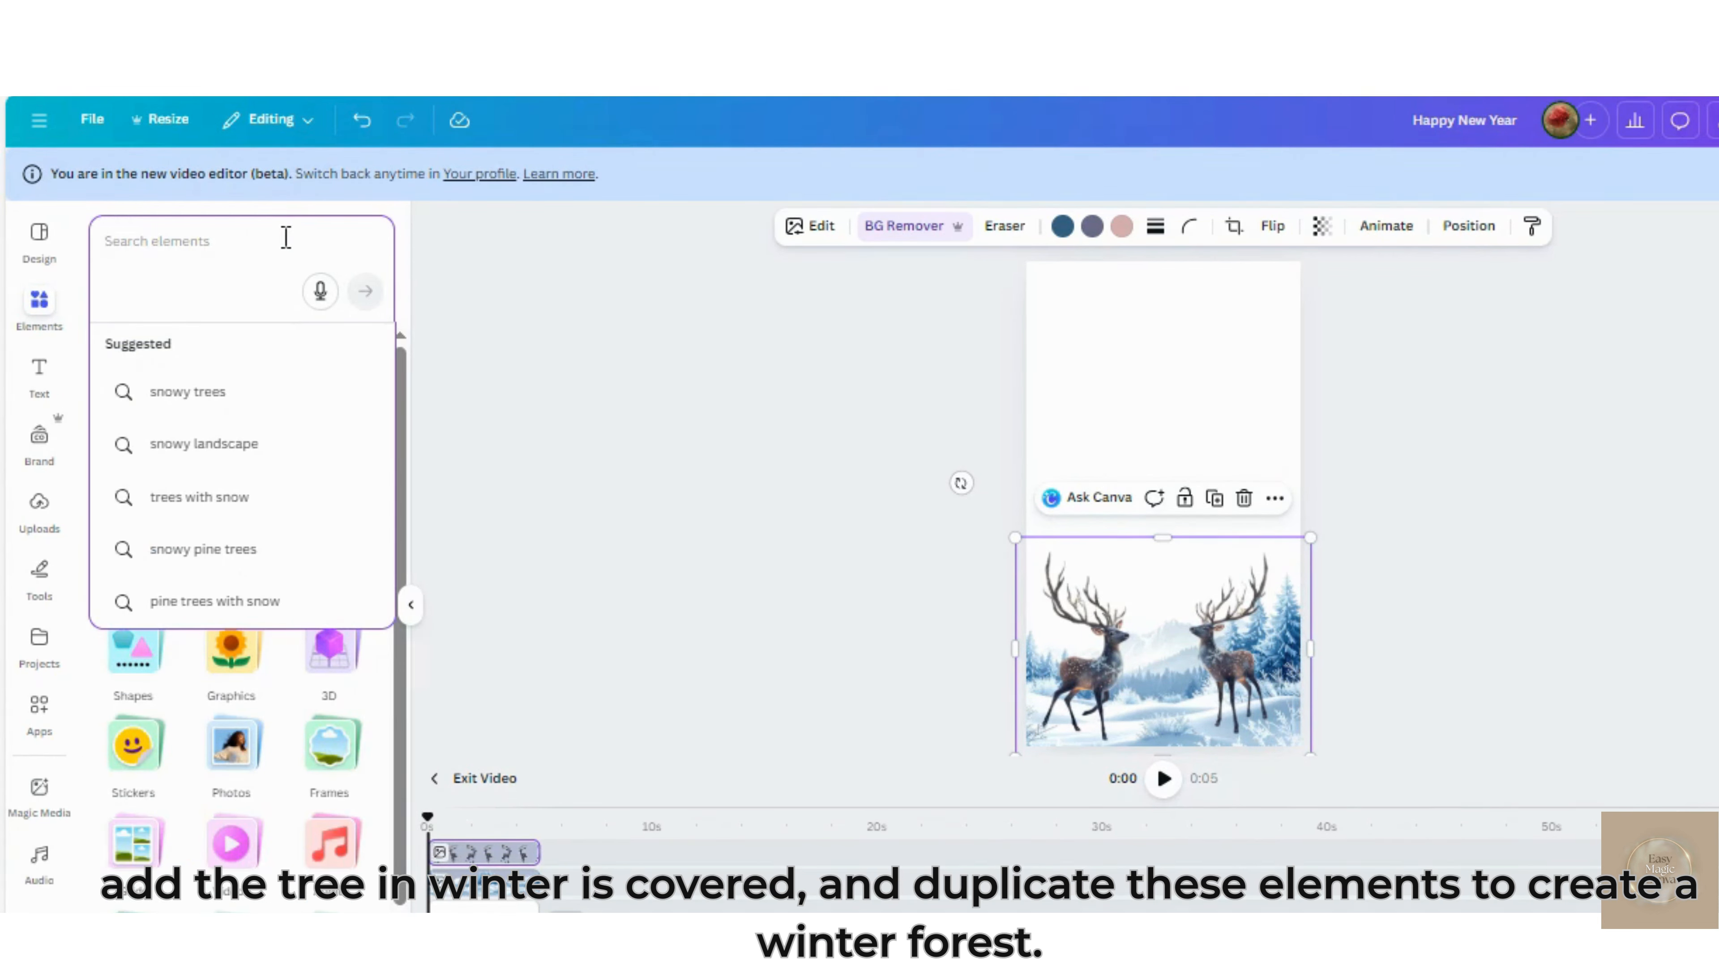
{"action": "type", "text": "the tree"}
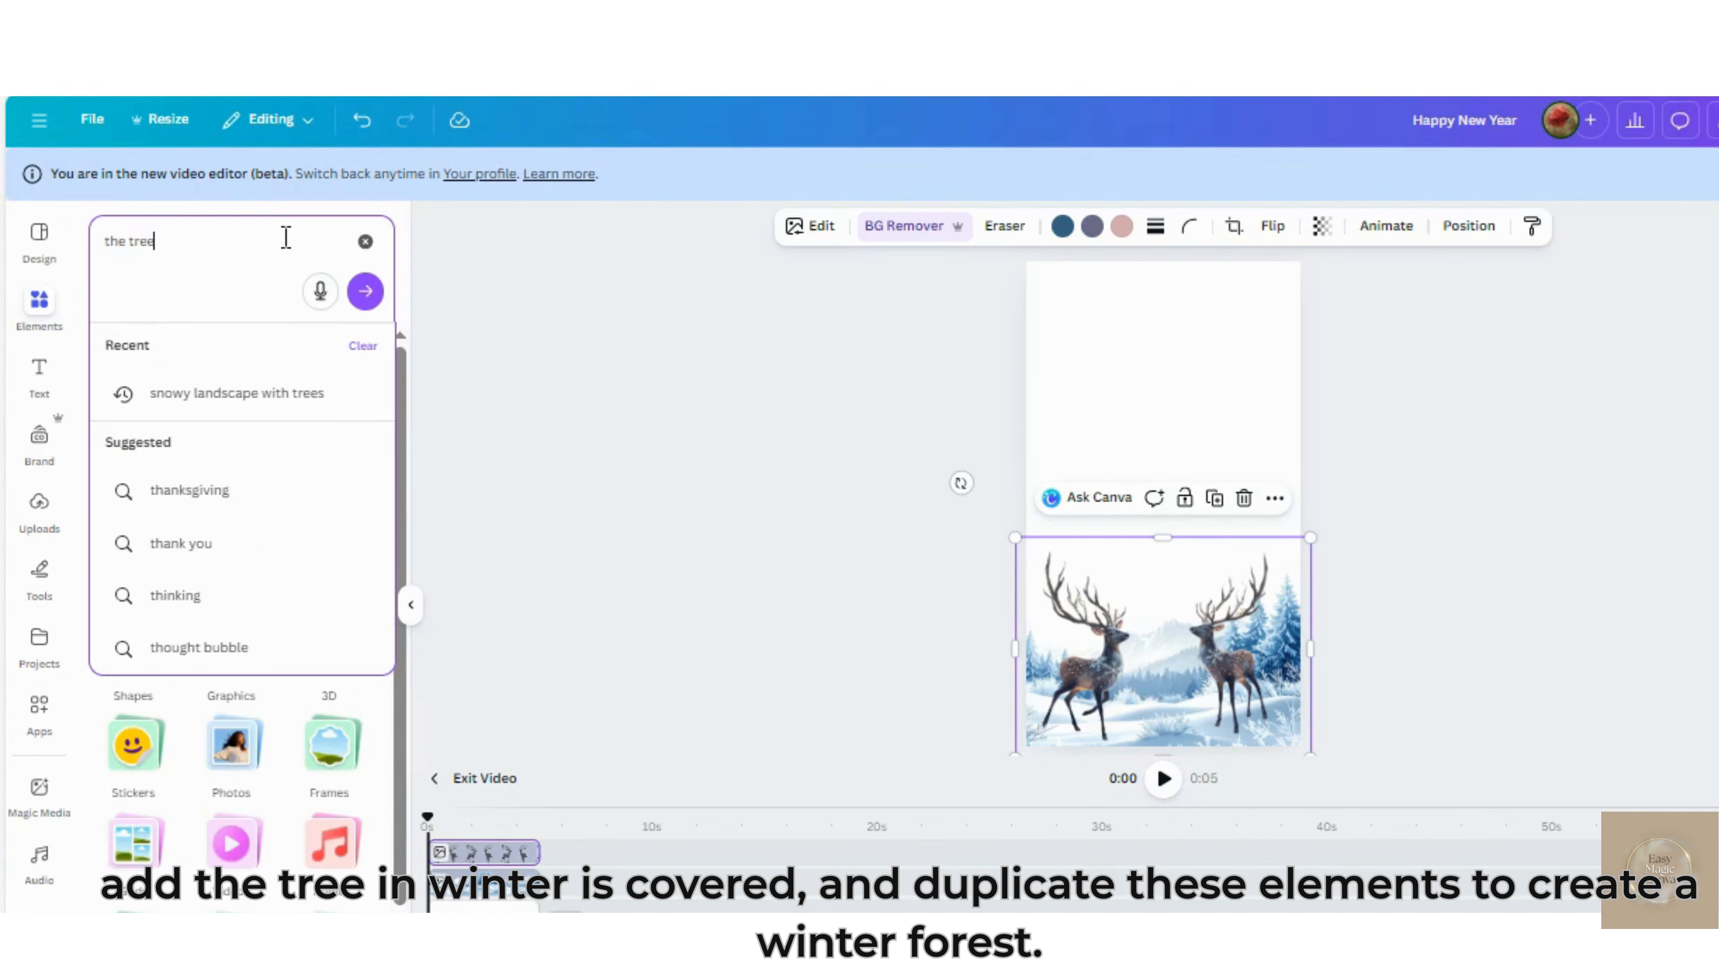
{"action": "type", "text": " in winter"}
{"action": "key", "text": "Return"}
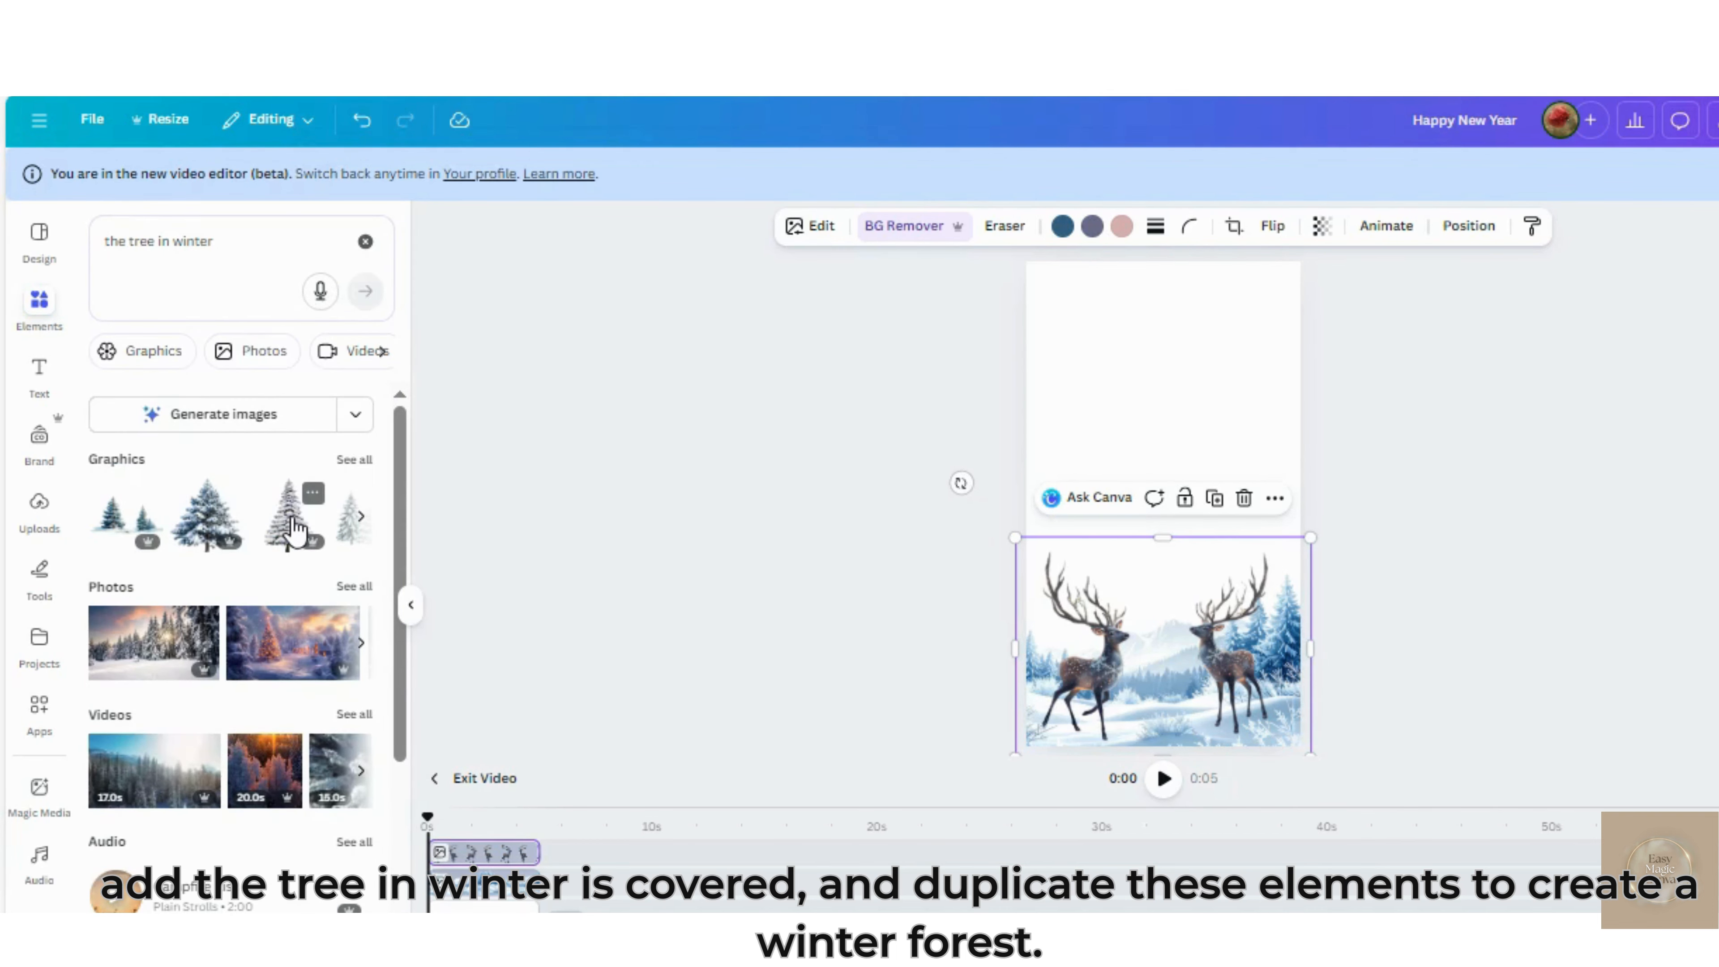
{"action": "left_click", "coordinate": [362, 463]}
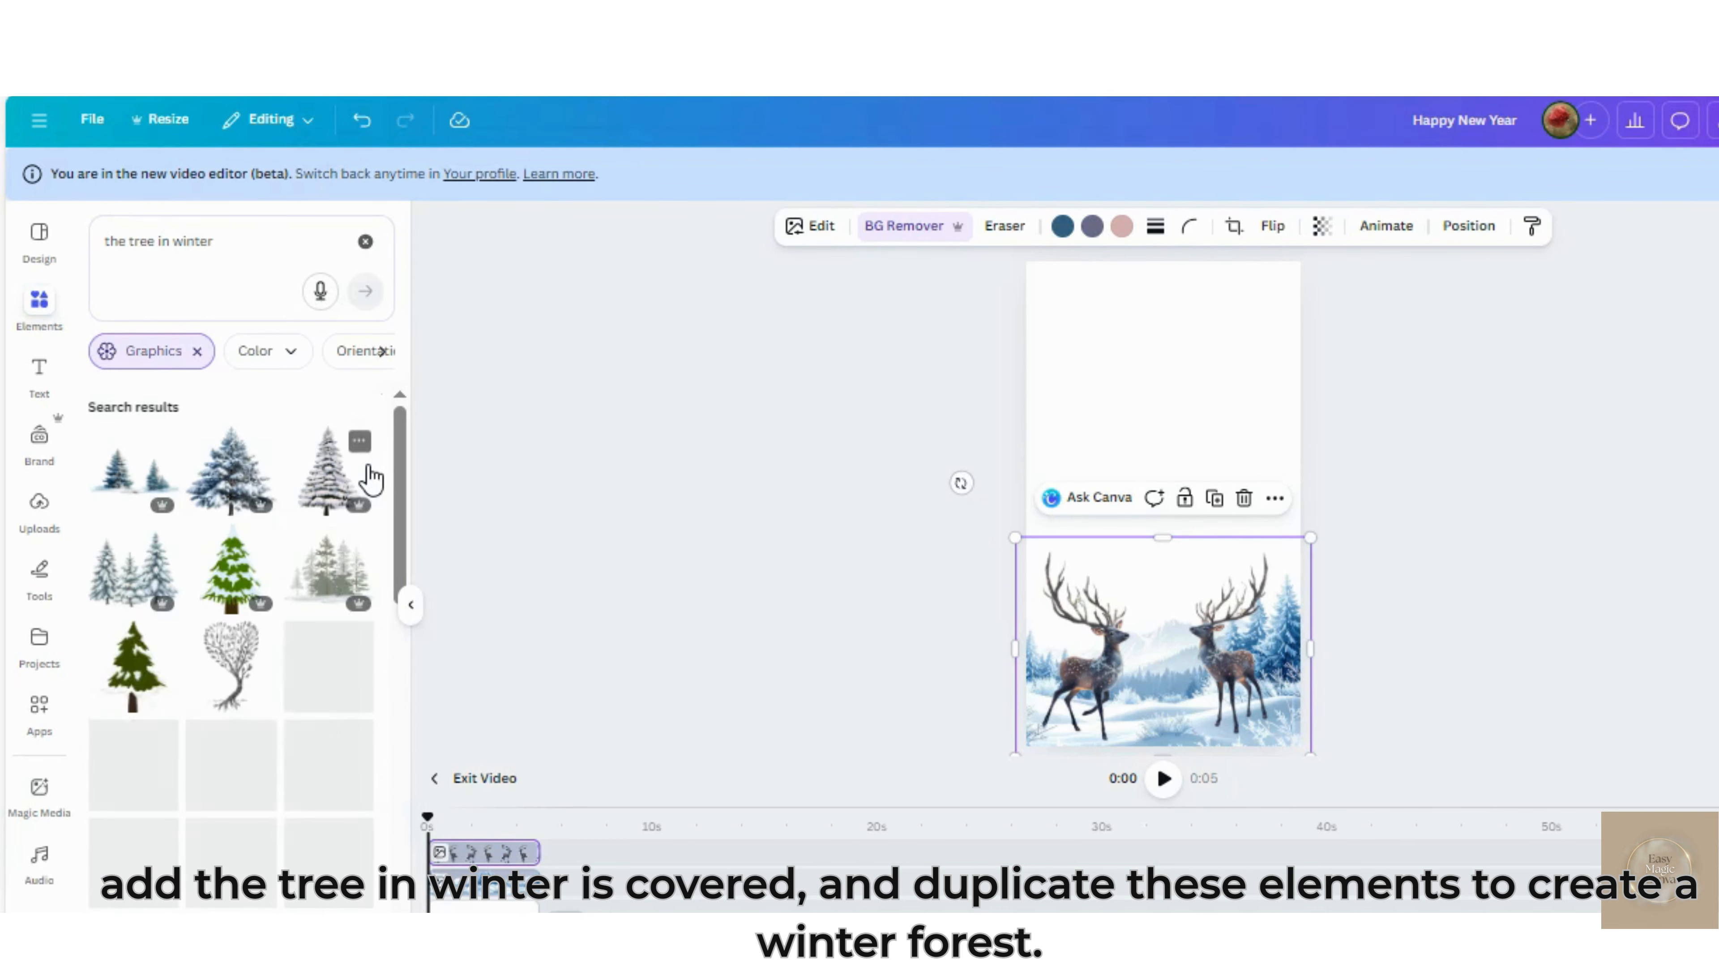
Add the tall, narrow snow-covered fir graphic, shrink it and place it behind the left deer's position at the page's left edge
{"action": "scroll", "coordinate": [233, 762], "scroll_direction": "down", "scroll_amount": 10}
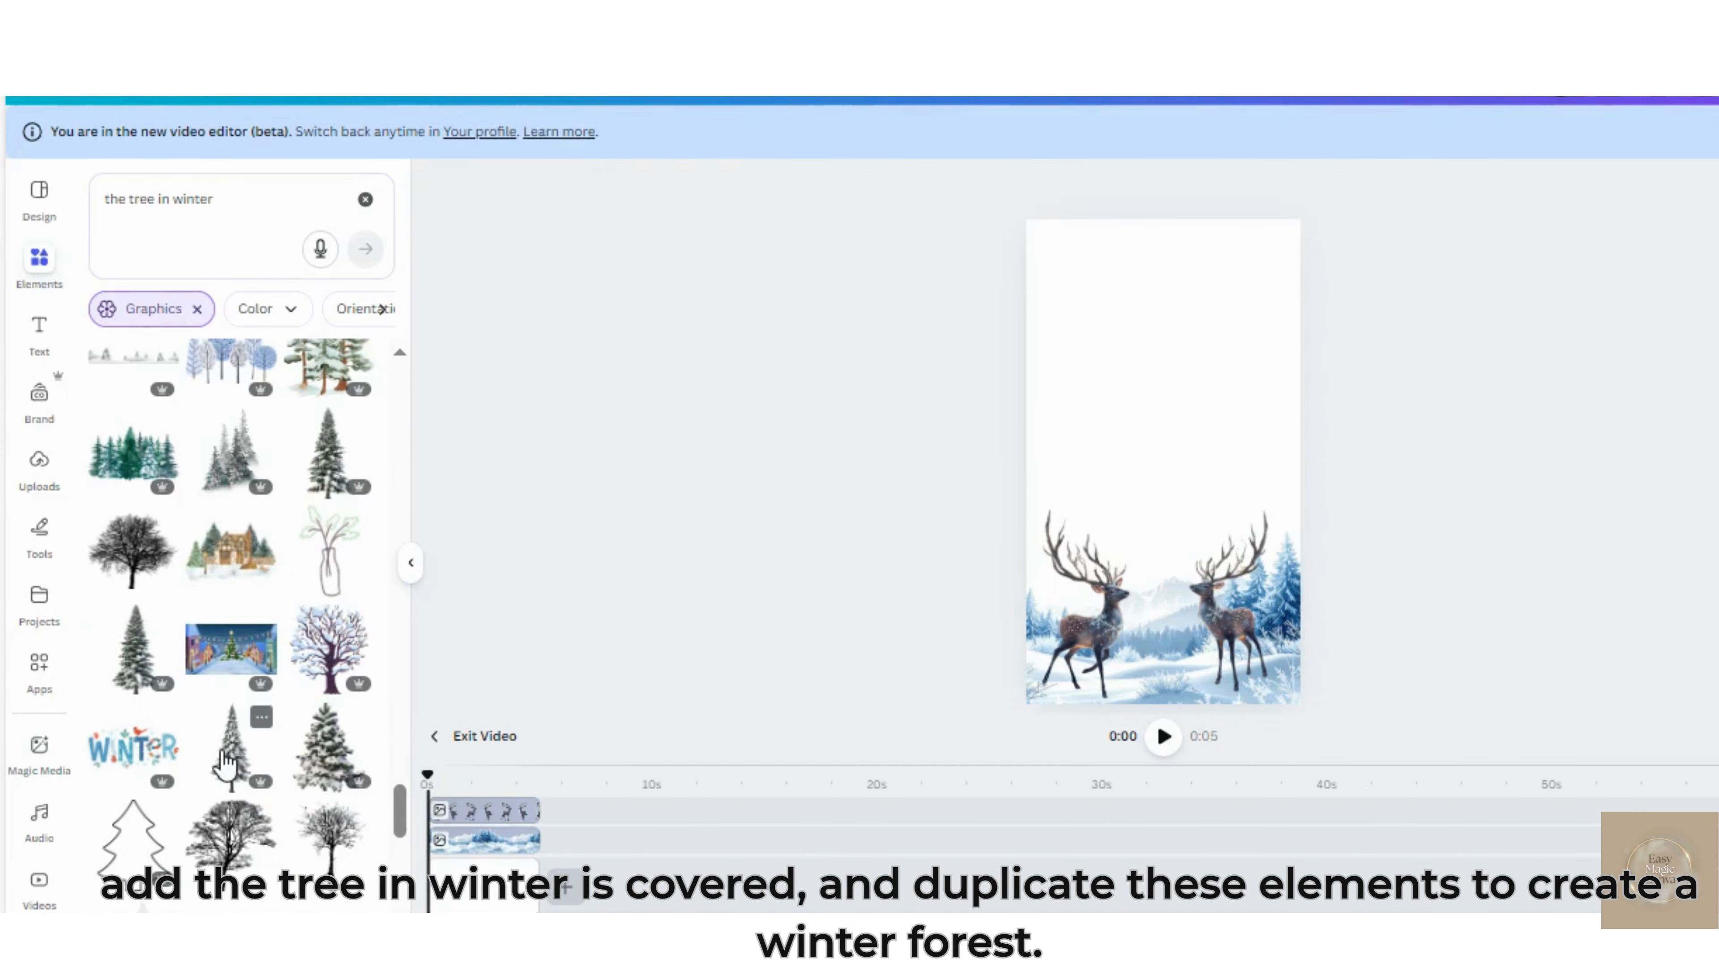
{"action": "scroll", "coordinate": [226, 762], "scroll_direction": "down", "scroll_amount": 1}
{"action": "left_click", "coordinate": [229, 751]}
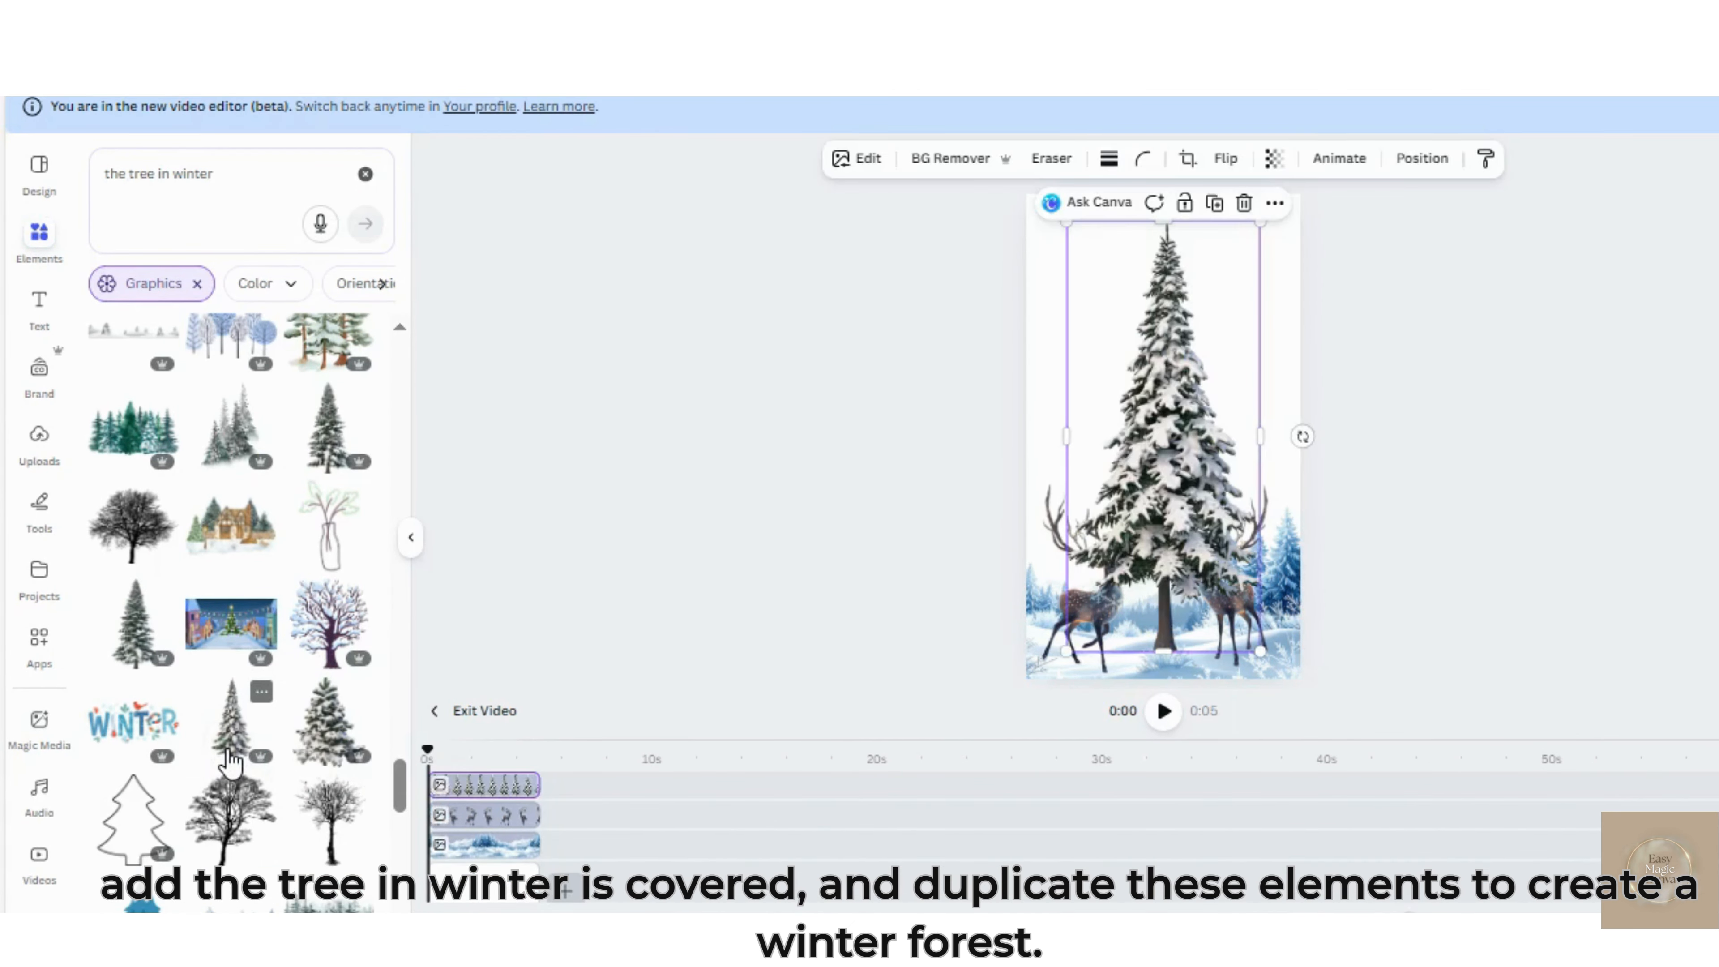
{"action": "left_click_drag", "start_coordinate": [1260, 652], "coordinate": [1236, 596]}
{"action": "left_click_drag", "start_coordinate": [1171, 469], "coordinate": [1073, 491]}
{"action": "left_click_drag", "start_coordinate": [1132, 246], "coordinate": [1075, 385]}
{"action": "left_click_drag", "start_coordinate": [1044, 502], "coordinate": [1075, 509]}
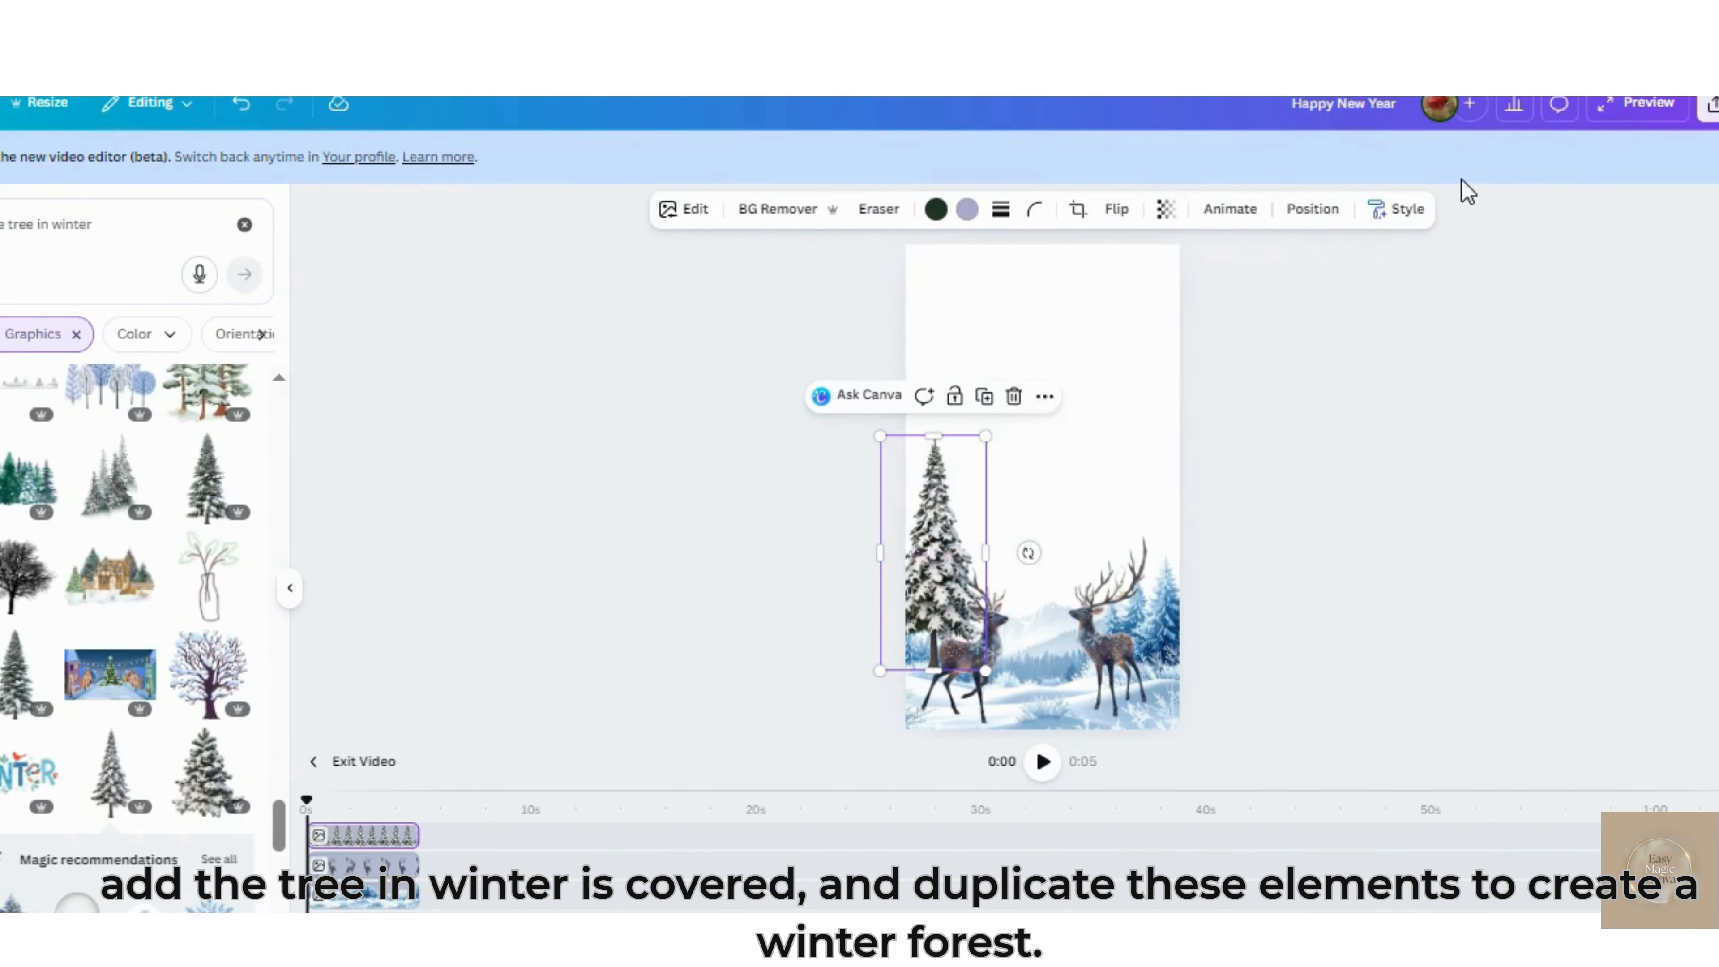
Send the fir's layer below the snowy landscape and shrink the tree
{"action": "left_click", "coordinate": [1434, 161]}
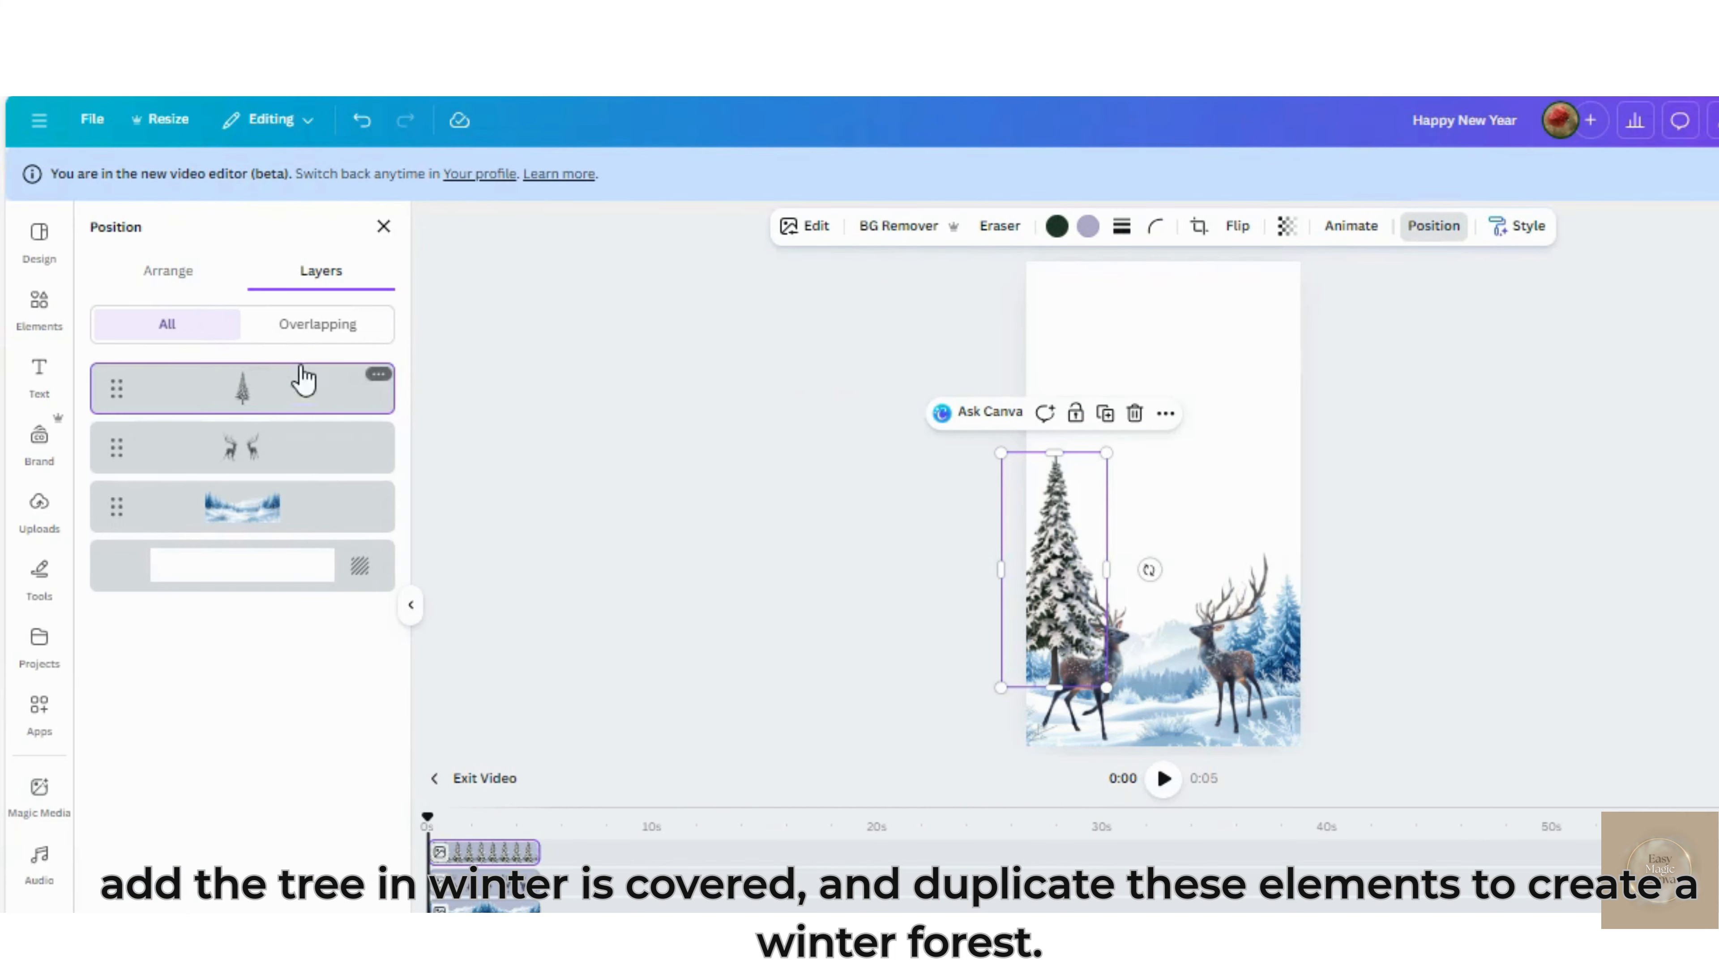
{"action": "left_click_drag", "start_coordinate": [302, 379], "coordinate": [284, 535]}
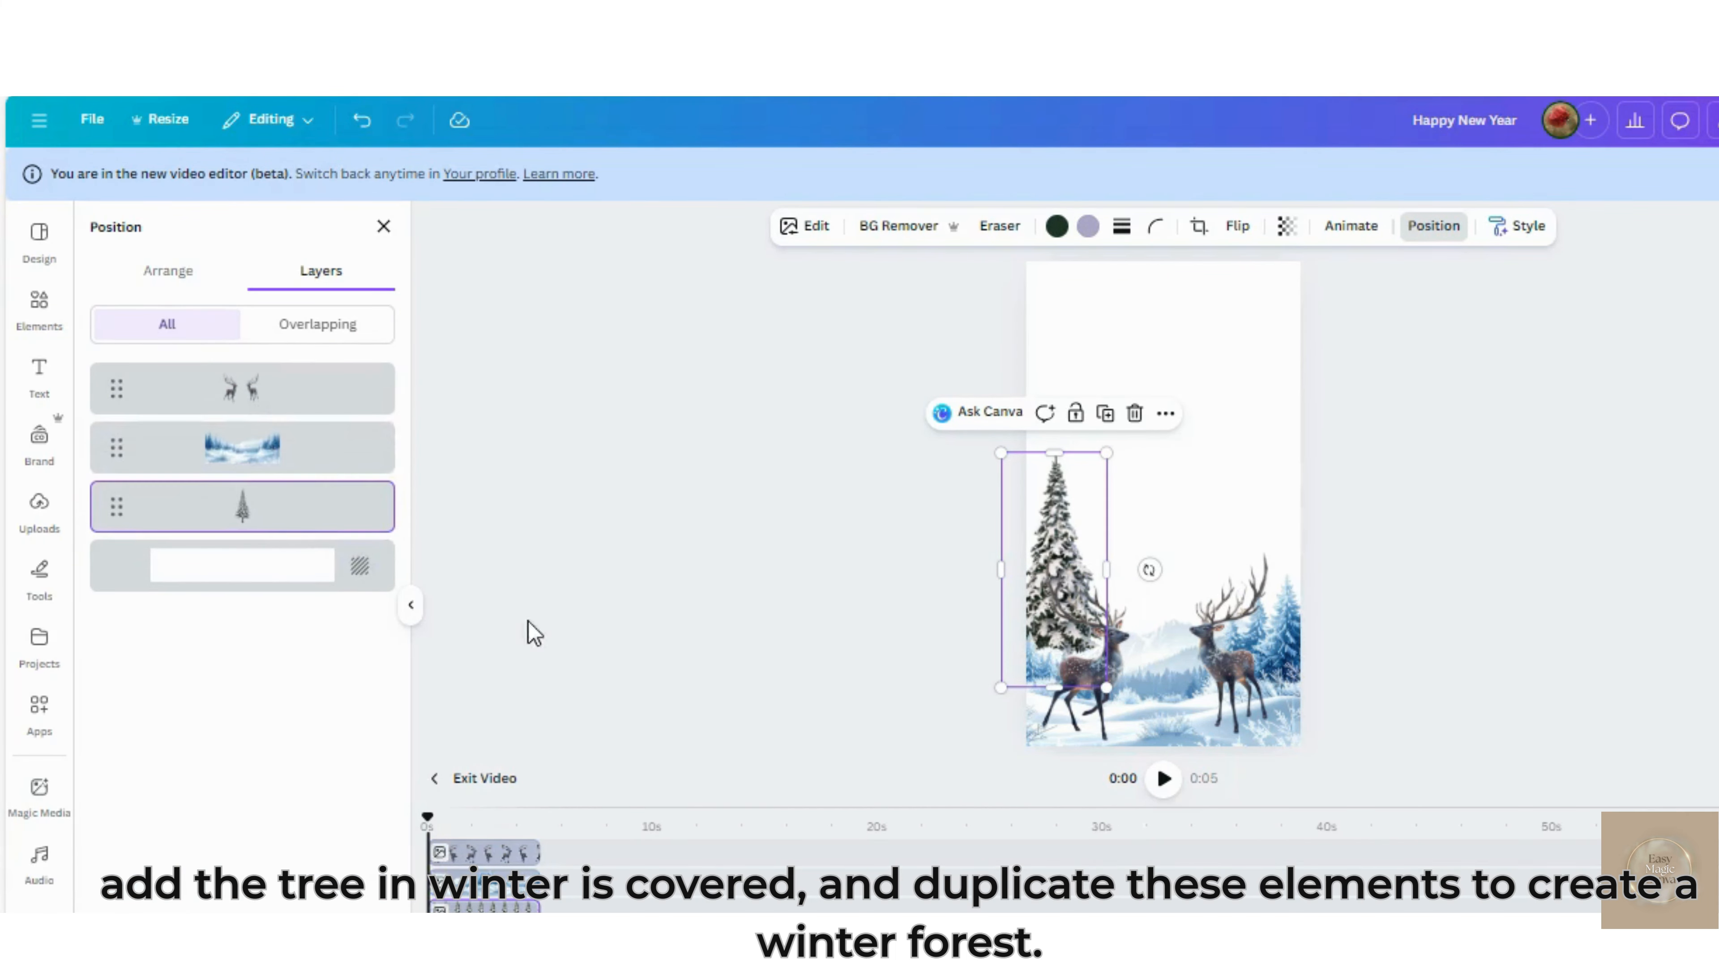
{"action": "left_click_drag", "start_coordinate": [1105, 453], "coordinate": [1081, 579]}
Duplicate the fir twice, placing the copies side by side near the left deer and sending their layers below the snowy landscape
{"action": "left_click", "coordinate": [1109, 469]}
{"action": "left_click_drag", "start_coordinate": [308, 386], "coordinate": [296, 572]}
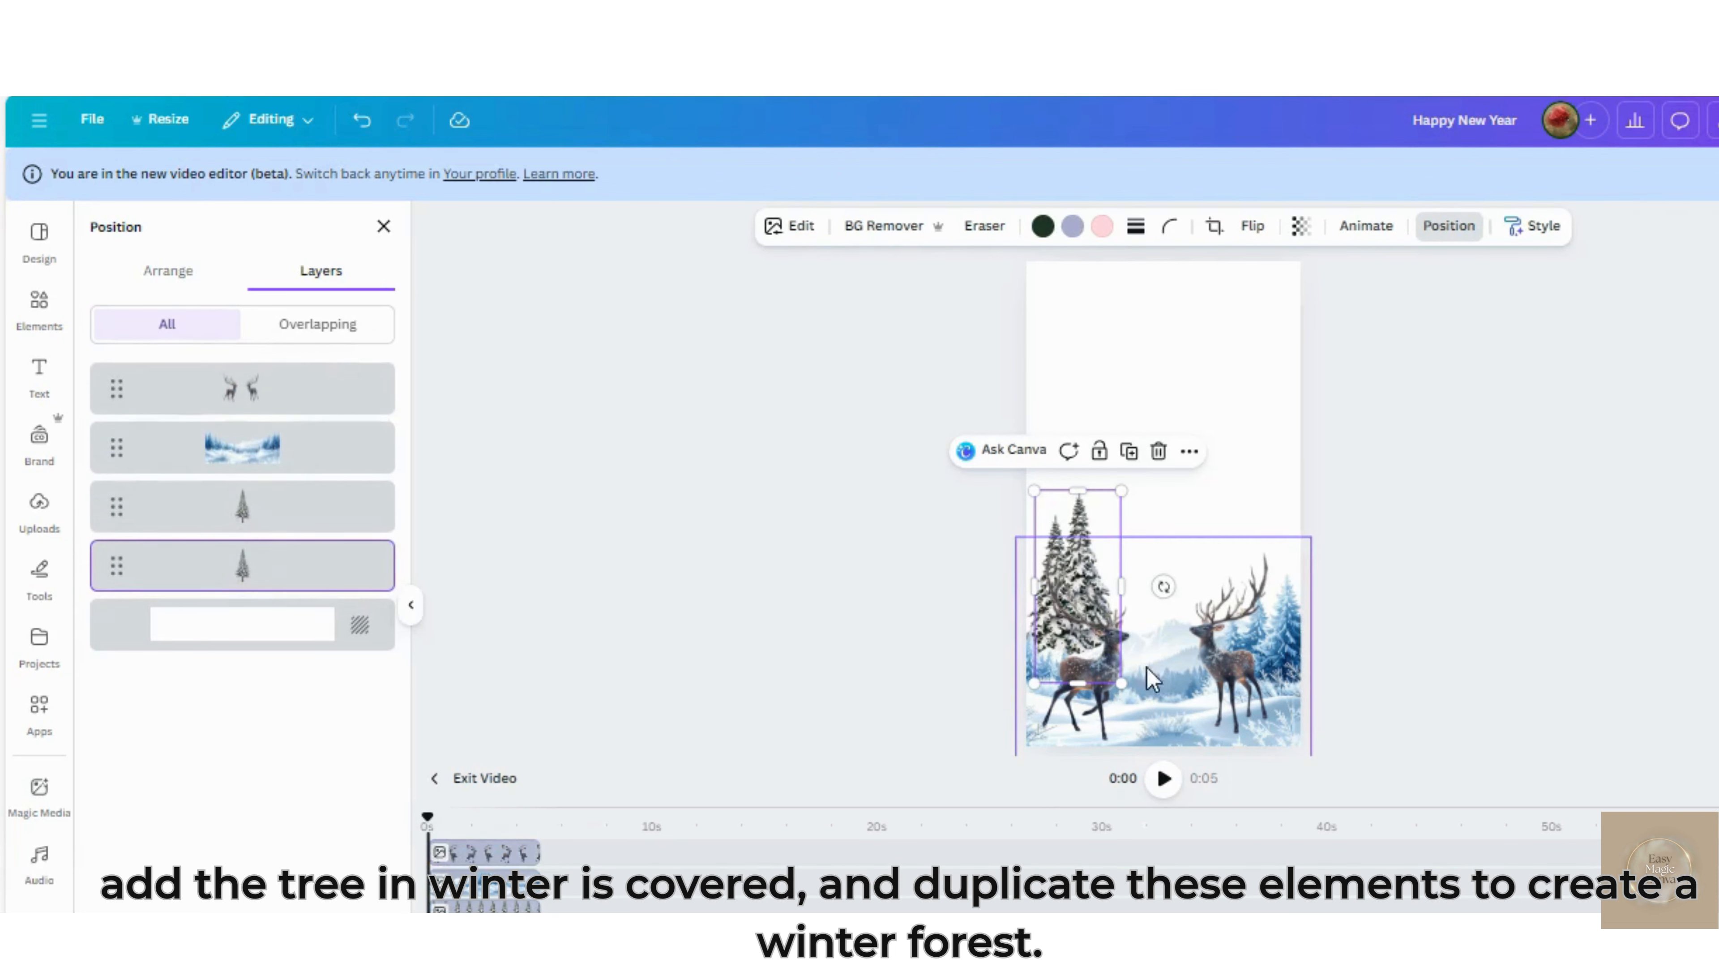
{"action": "left_click", "coordinate": [1128, 451]}
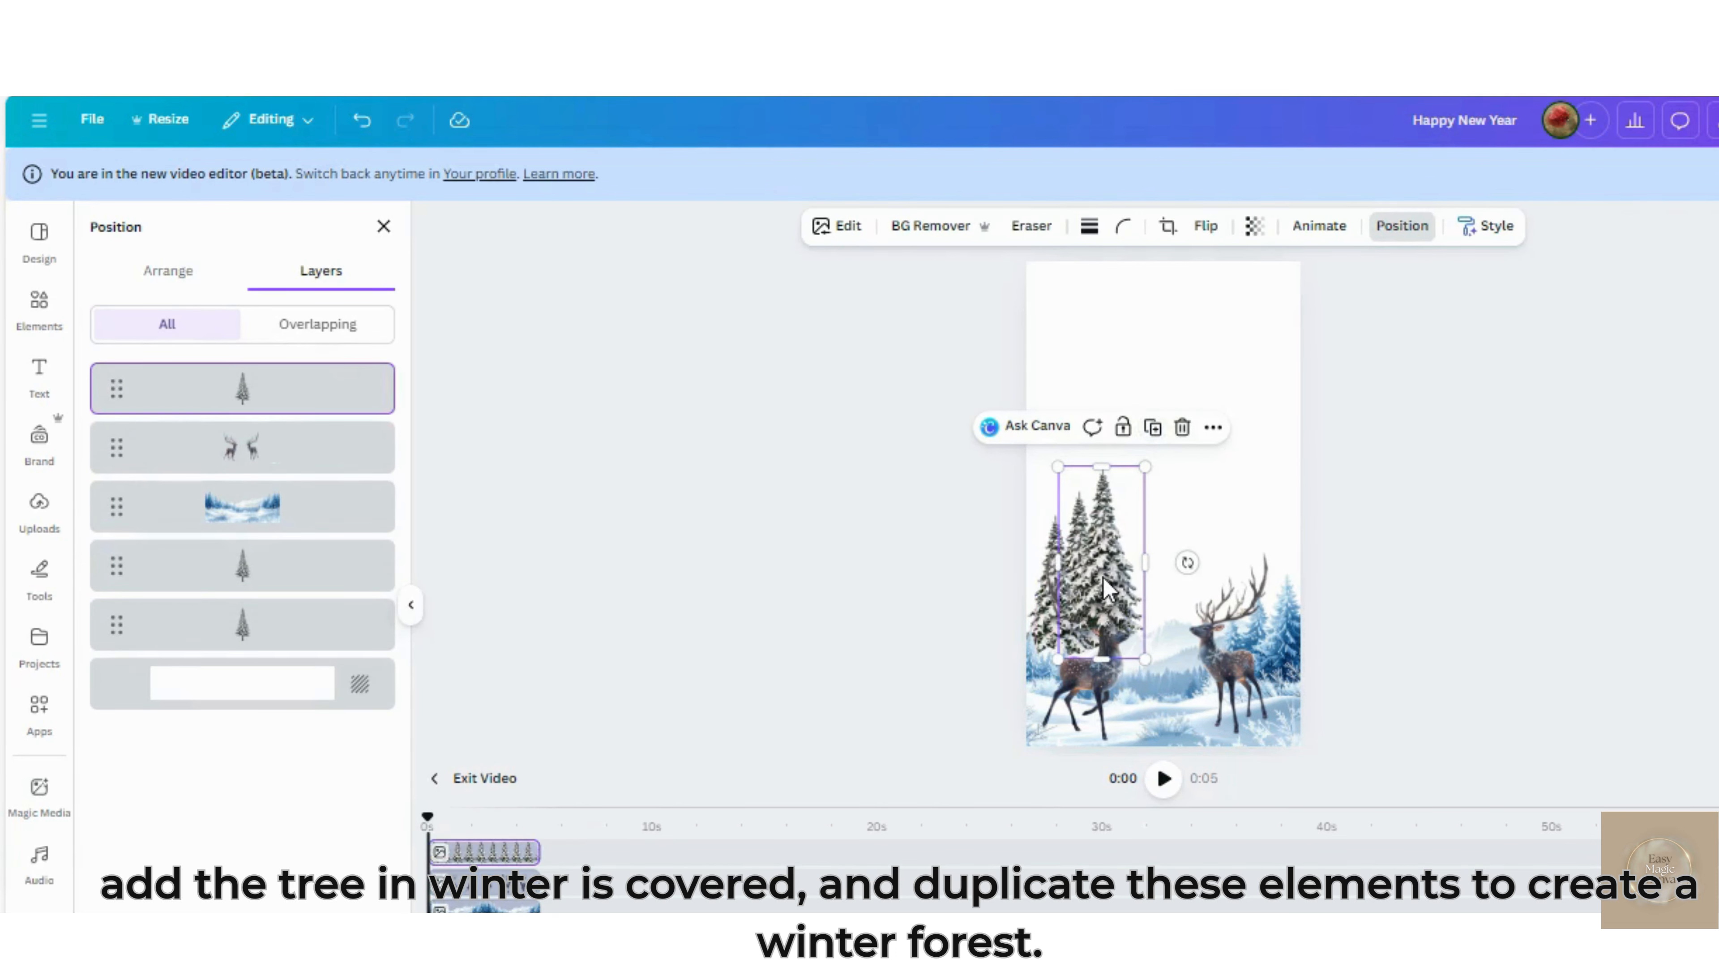
{"action": "left_click_drag", "start_coordinate": [1104, 578], "coordinate": [1107, 626]}
{"action": "left_click_drag", "start_coordinate": [230, 403], "coordinate": [255, 633]}
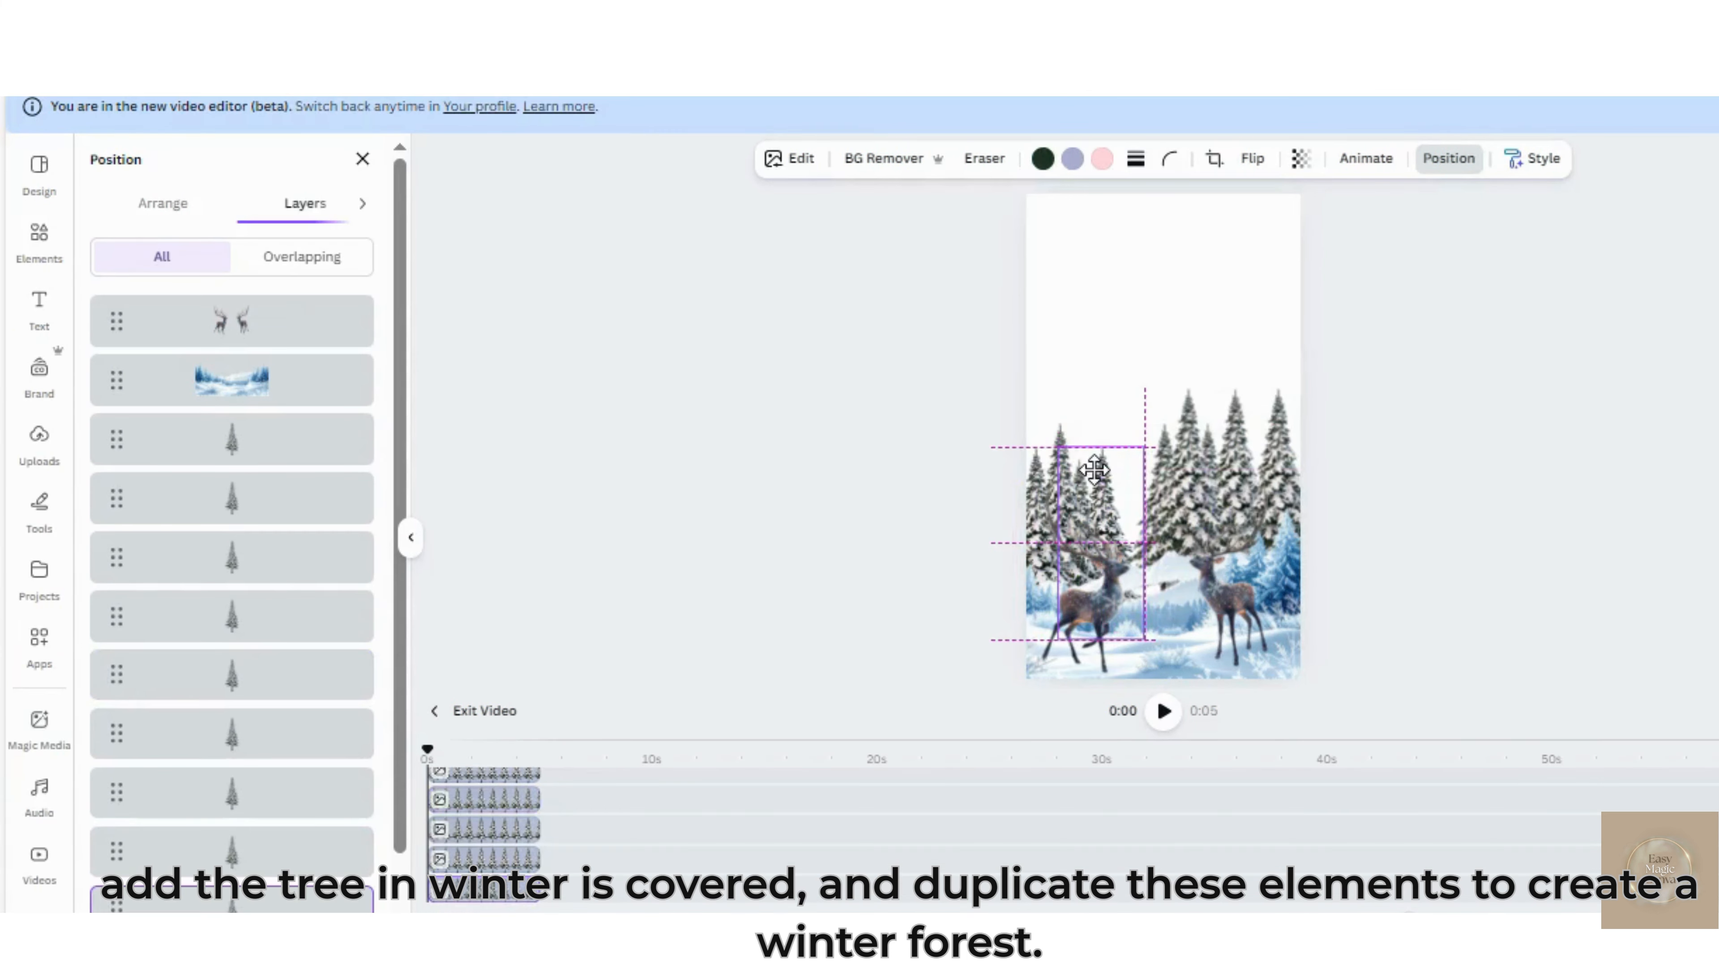
Fill out the forest with another fir copy, placing it among the trees behind the left deer
{"action": "left_click_drag", "start_coordinate": [1114, 479], "coordinate": [1094, 499]}
{"action": "left_click", "coordinate": [1163, 433]}
{"action": "left_click_drag", "start_coordinate": [1162, 433], "coordinate": [1100, 448]}
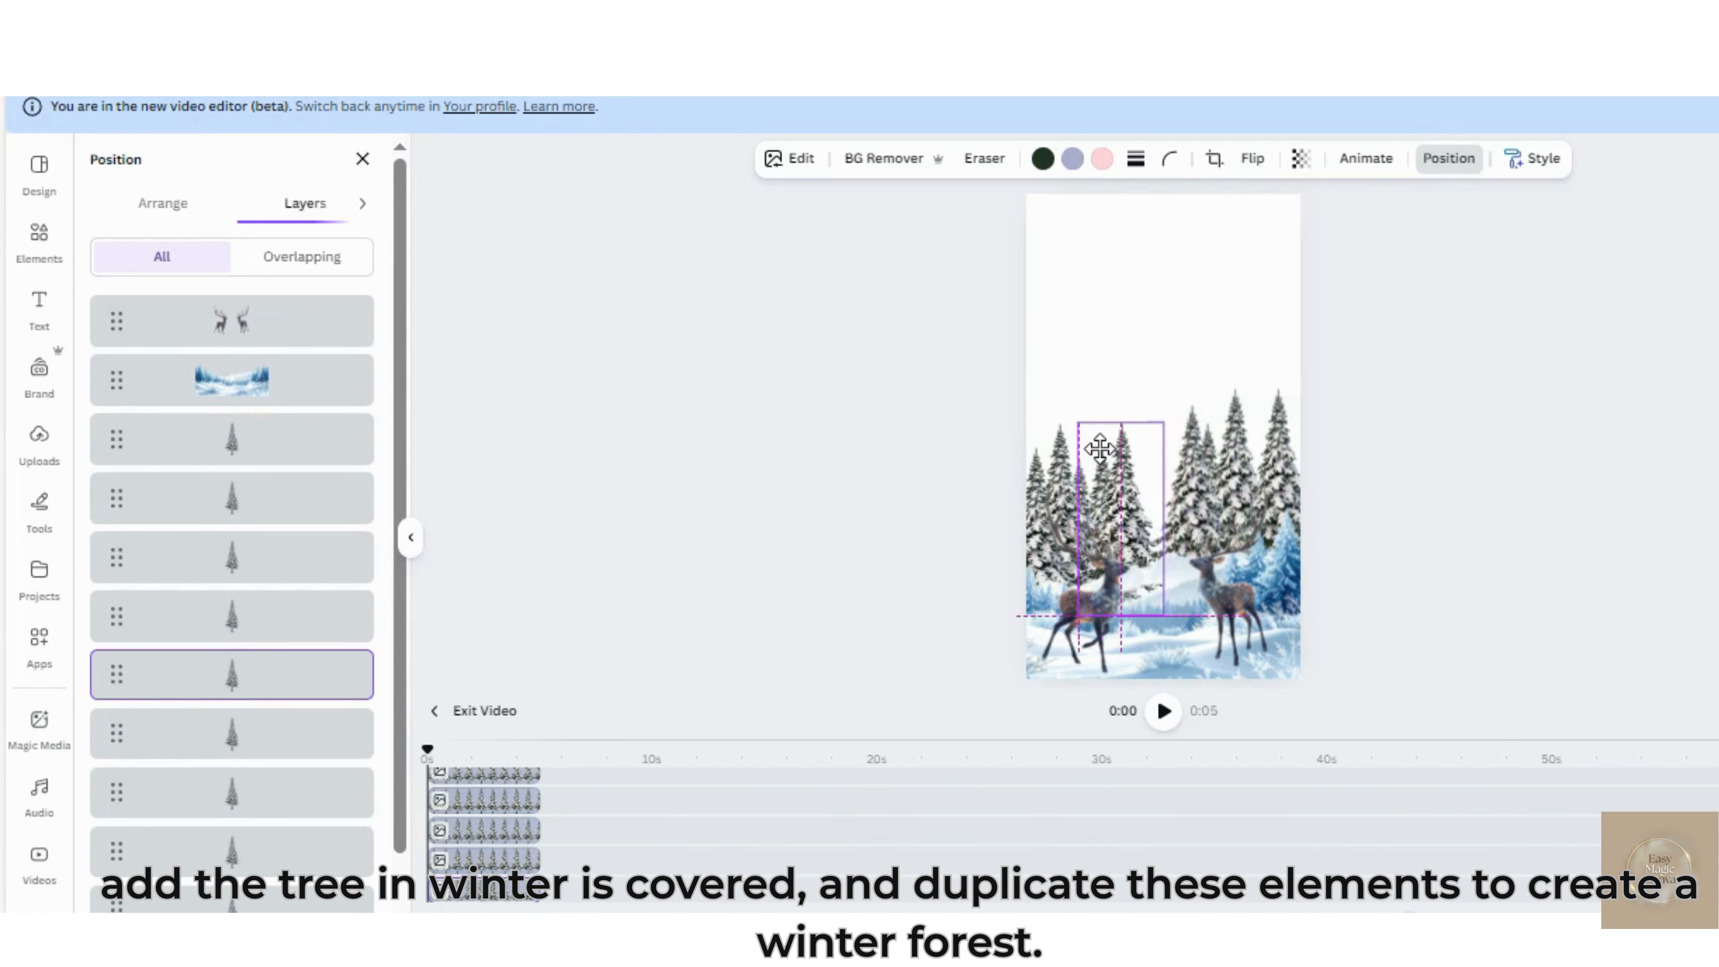
Duplicate the fir above the right deer, shift the copy toward the page's centre and send its layer below the snowy landscape
{"action": "left_click", "coordinate": [1193, 432]}
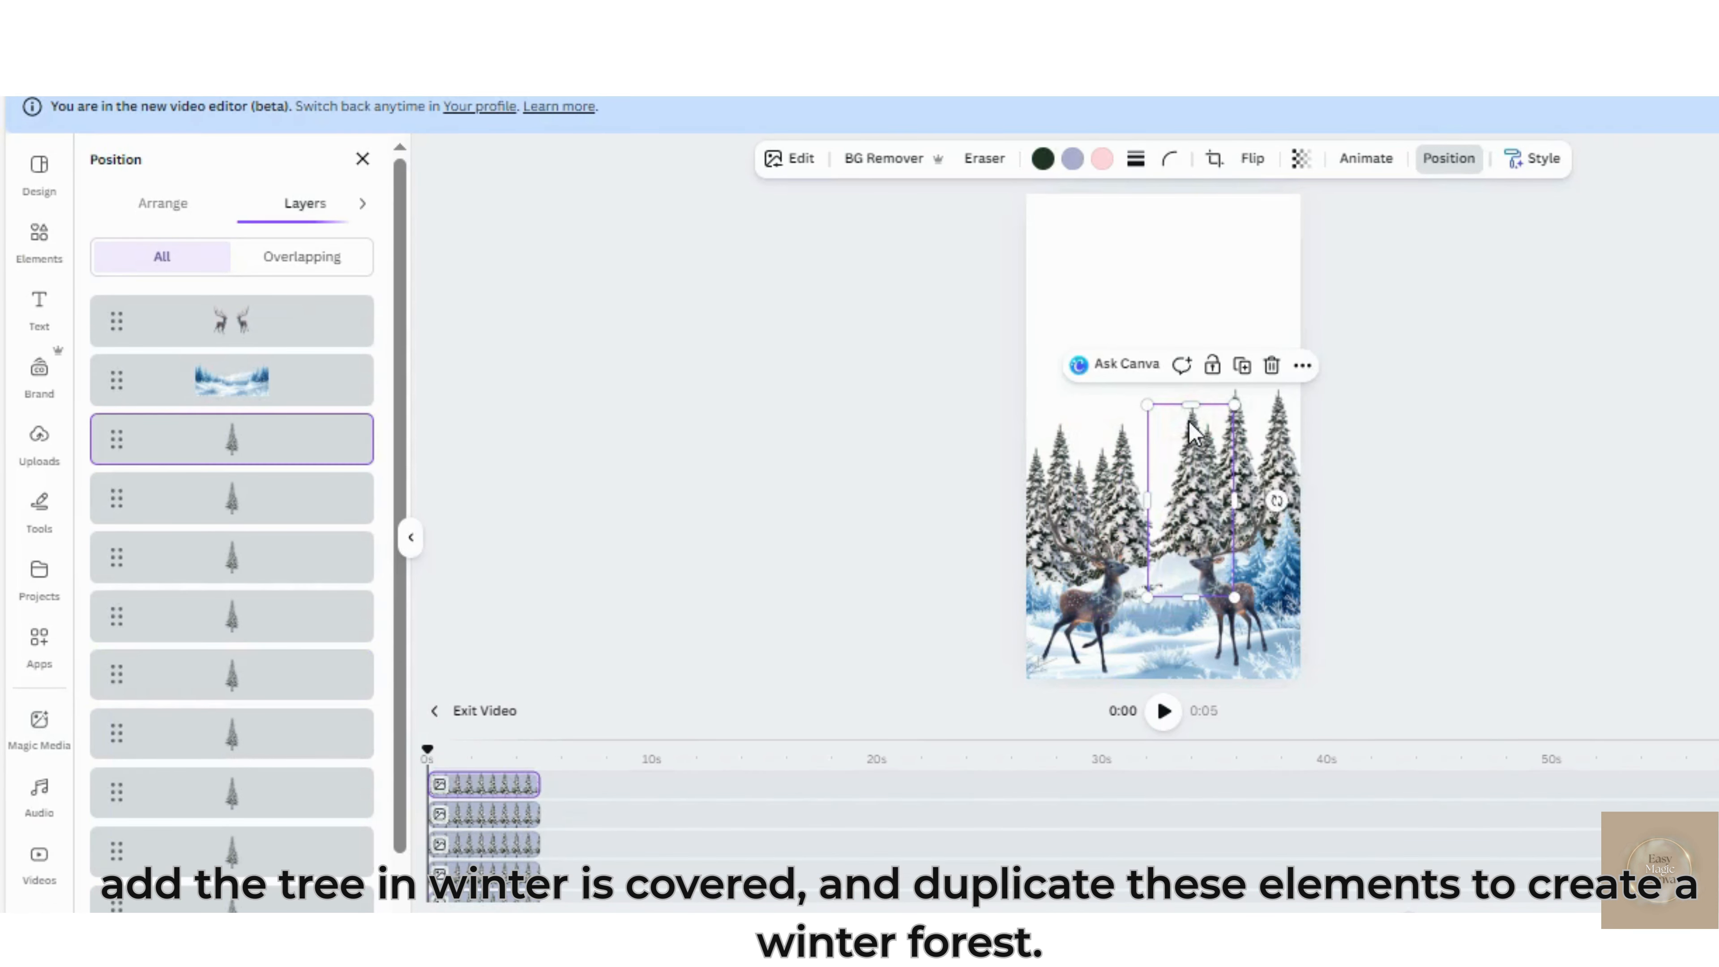
{"action": "left_click", "coordinate": [1242, 365]}
{"action": "left_click_drag", "start_coordinate": [1195, 511], "coordinate": [1181, 532]}
{"action": "left_click_drag", "start_coordinate": [271, 332], "coordinate": [284, 538]}
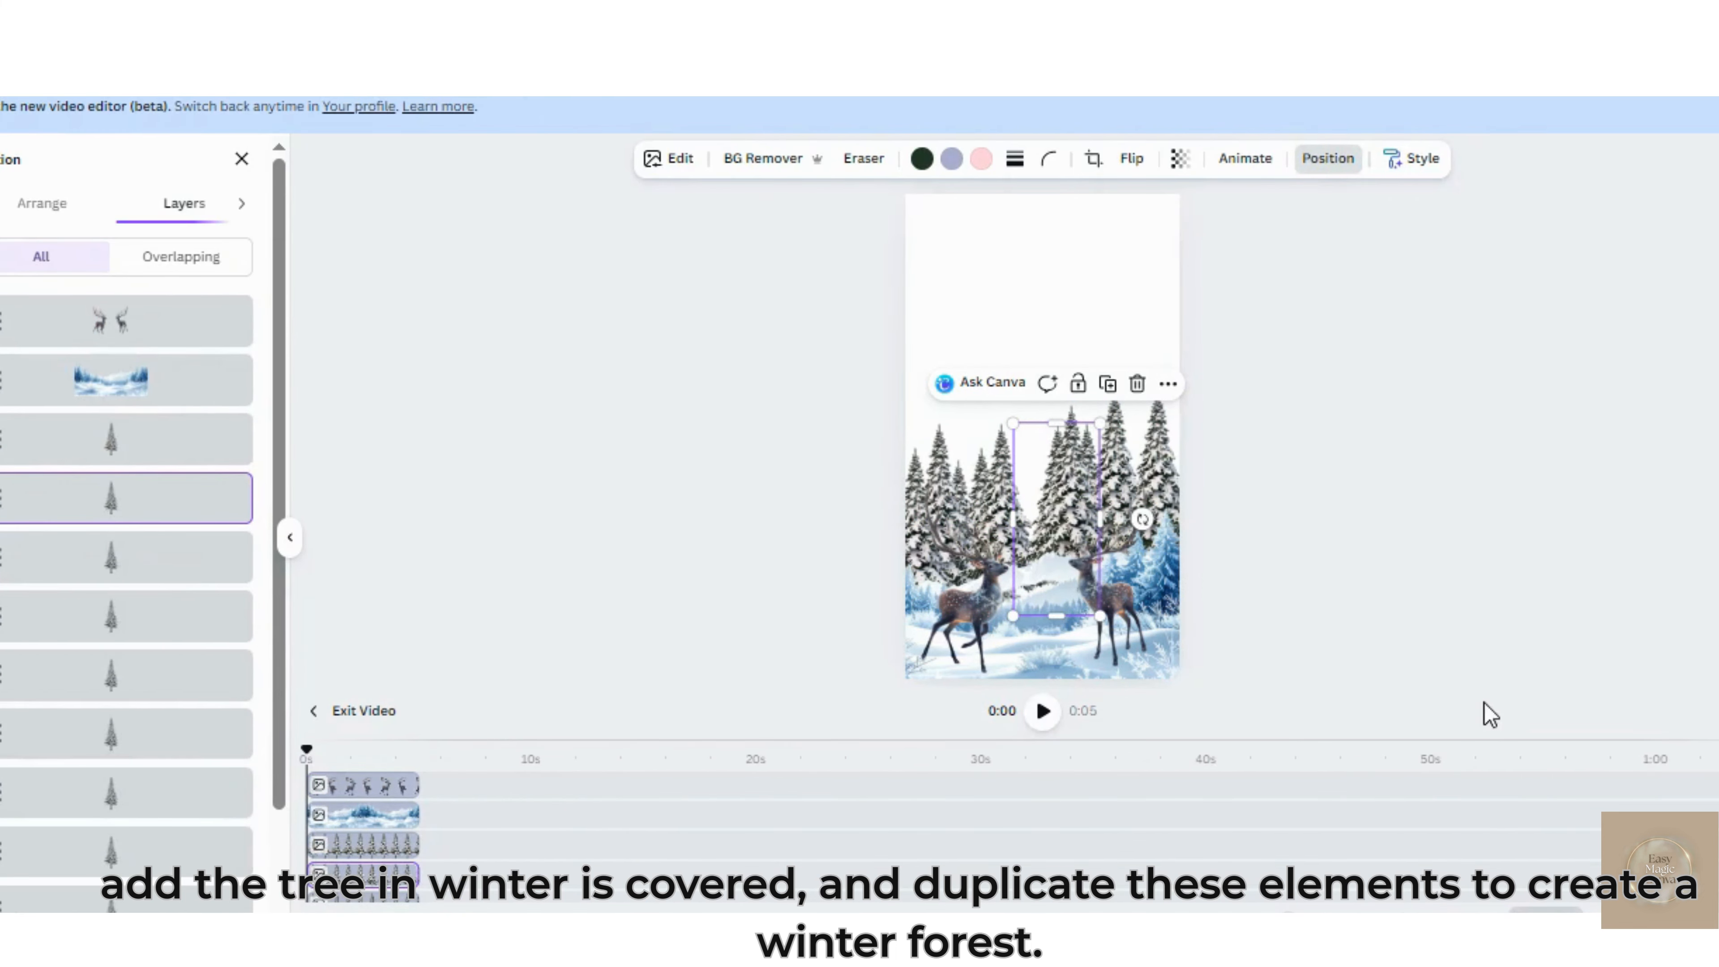
Search the elements library for "minimalist snow field"
{"action": "left_click", "coordinate": [41, 252]}
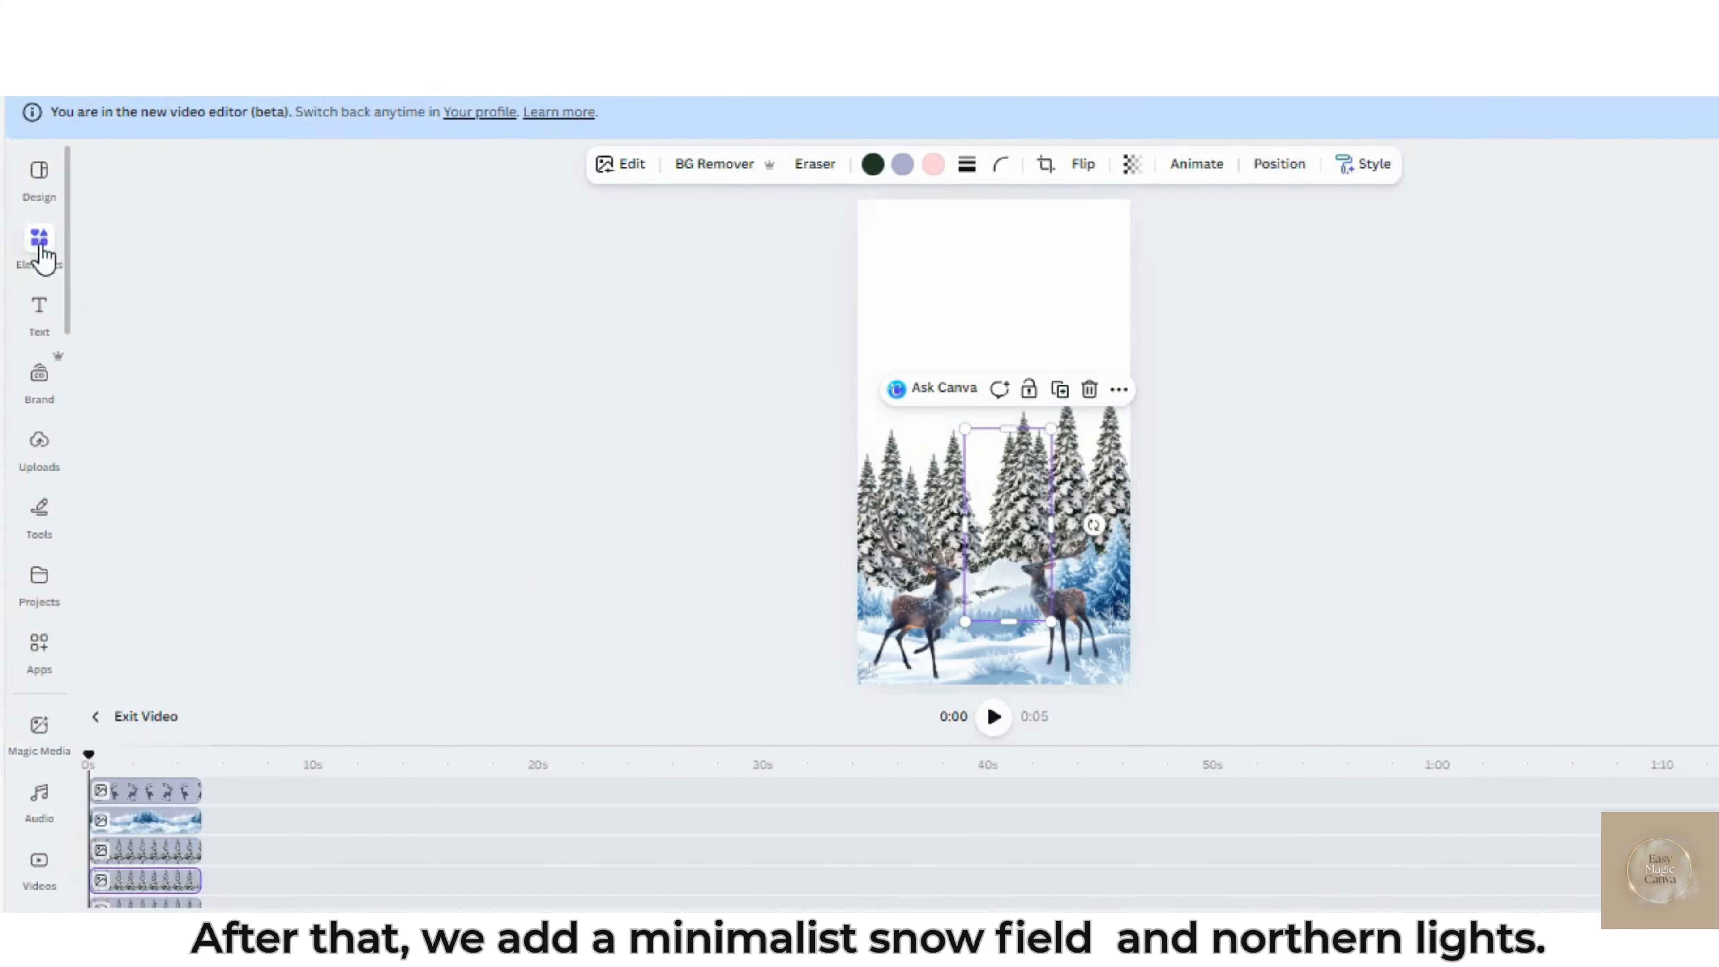
{"action": "left_click", "coordinate": [365, 229]}
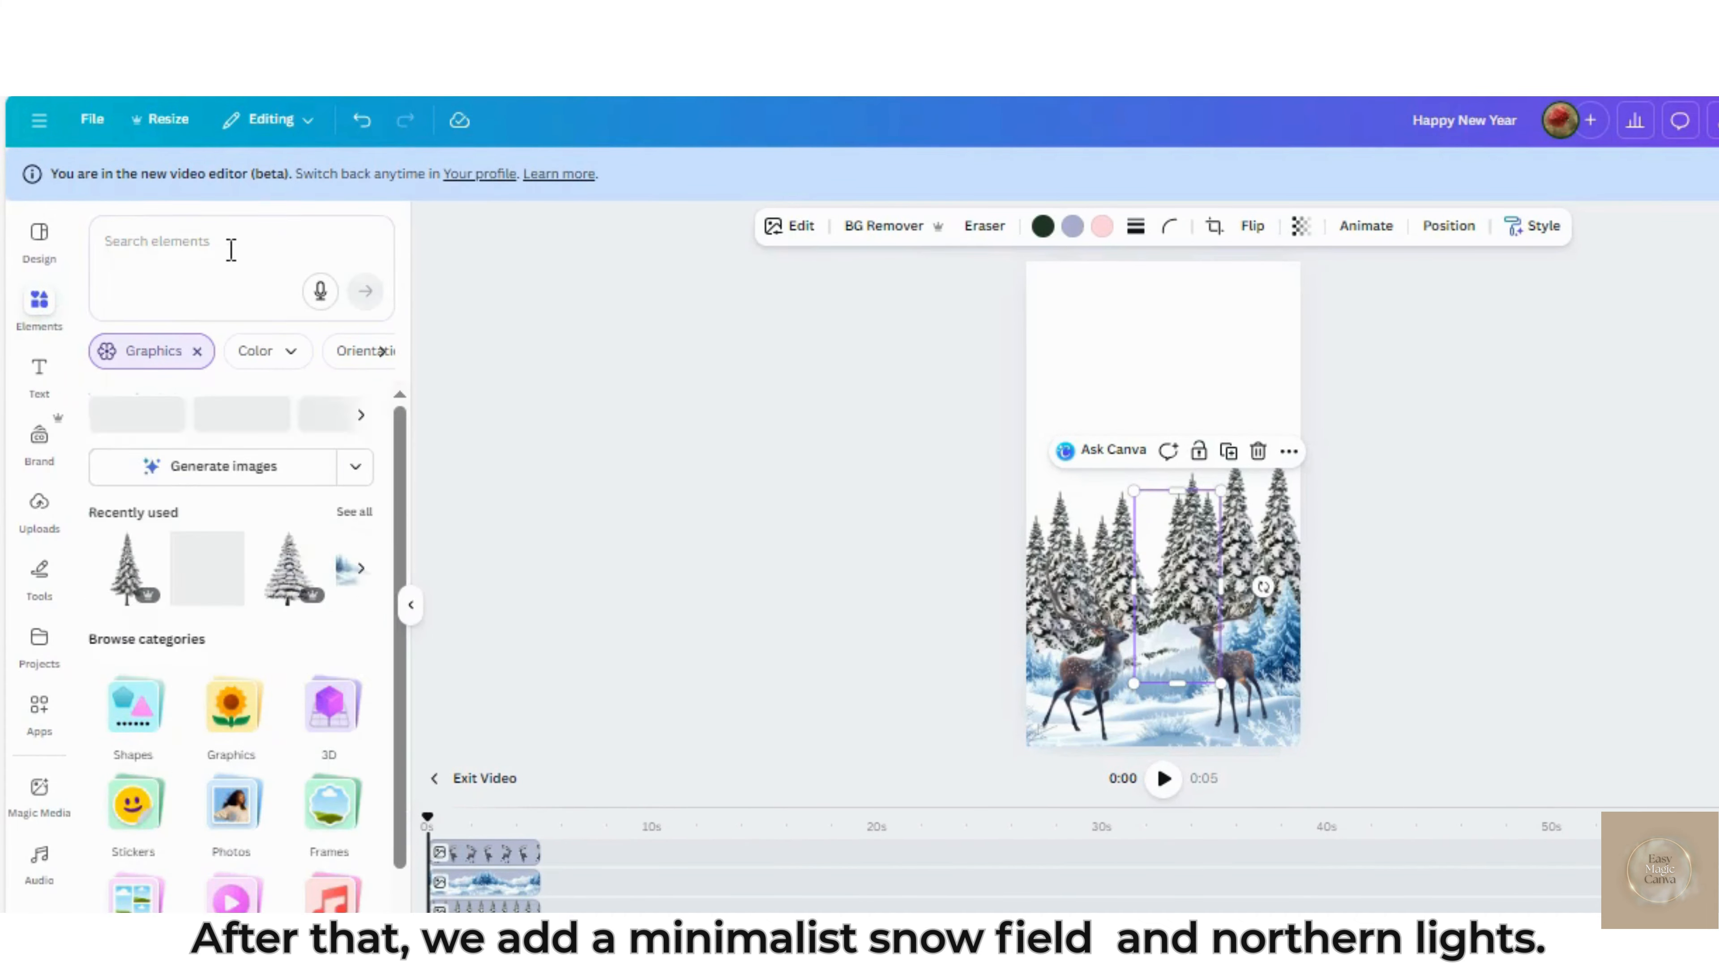
{"action": "type", "text": "minima"}
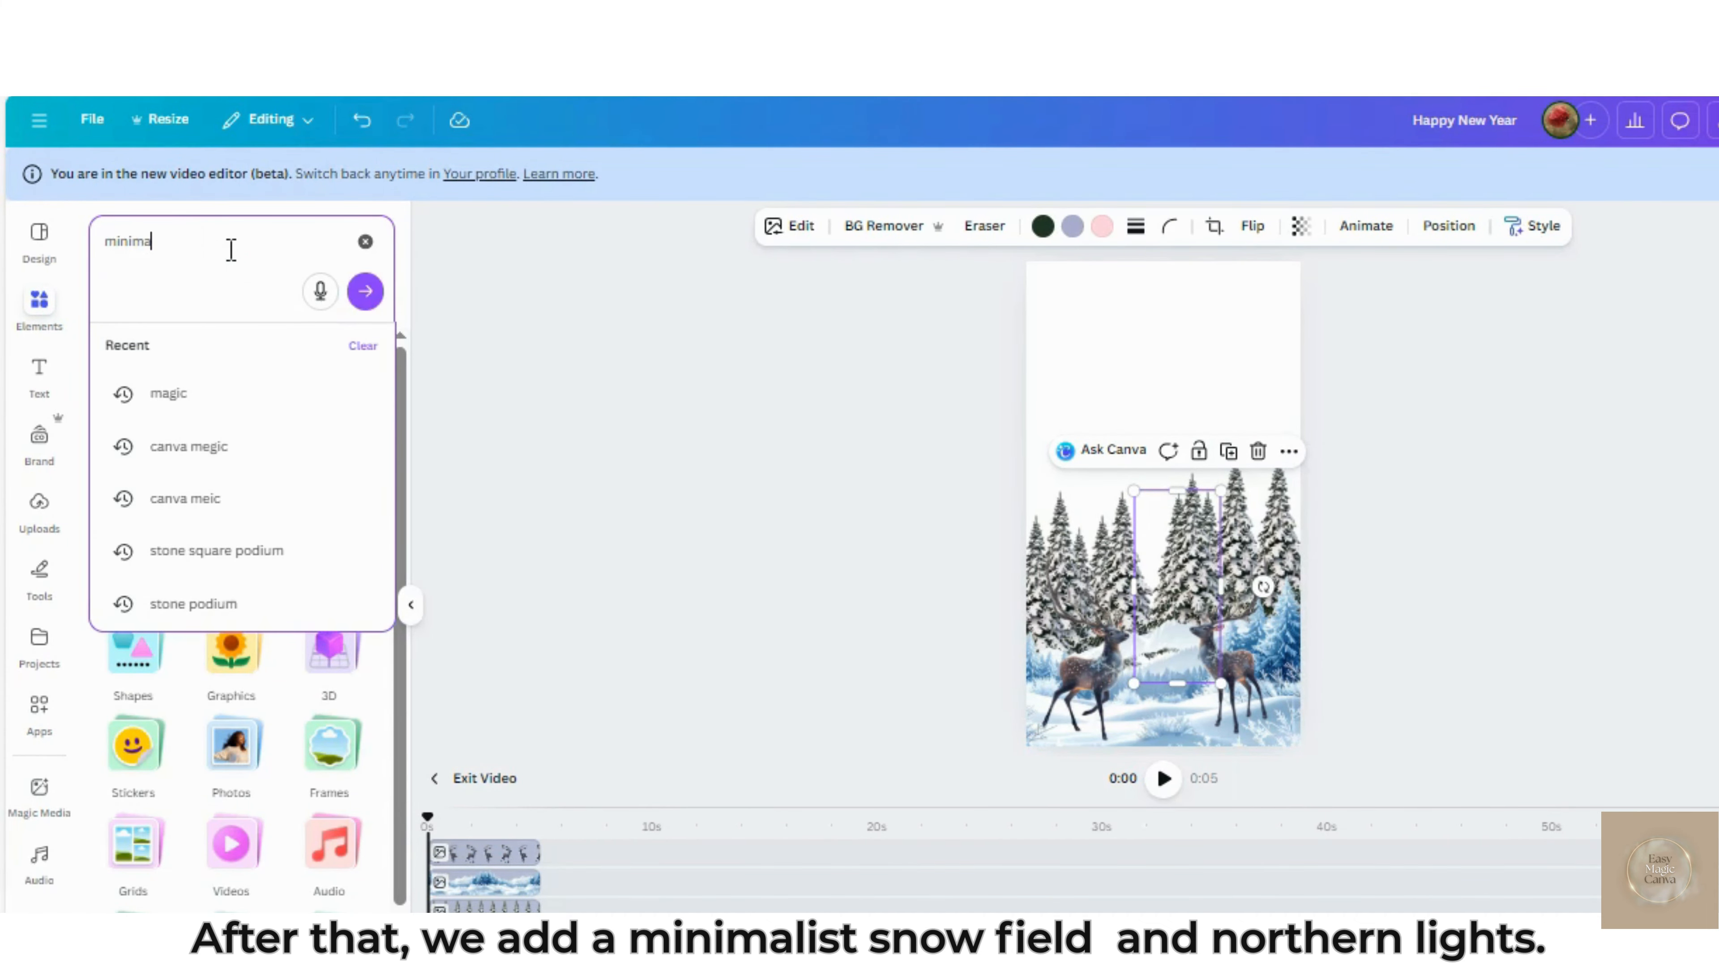
{"action": "type", "text": "list snow"}
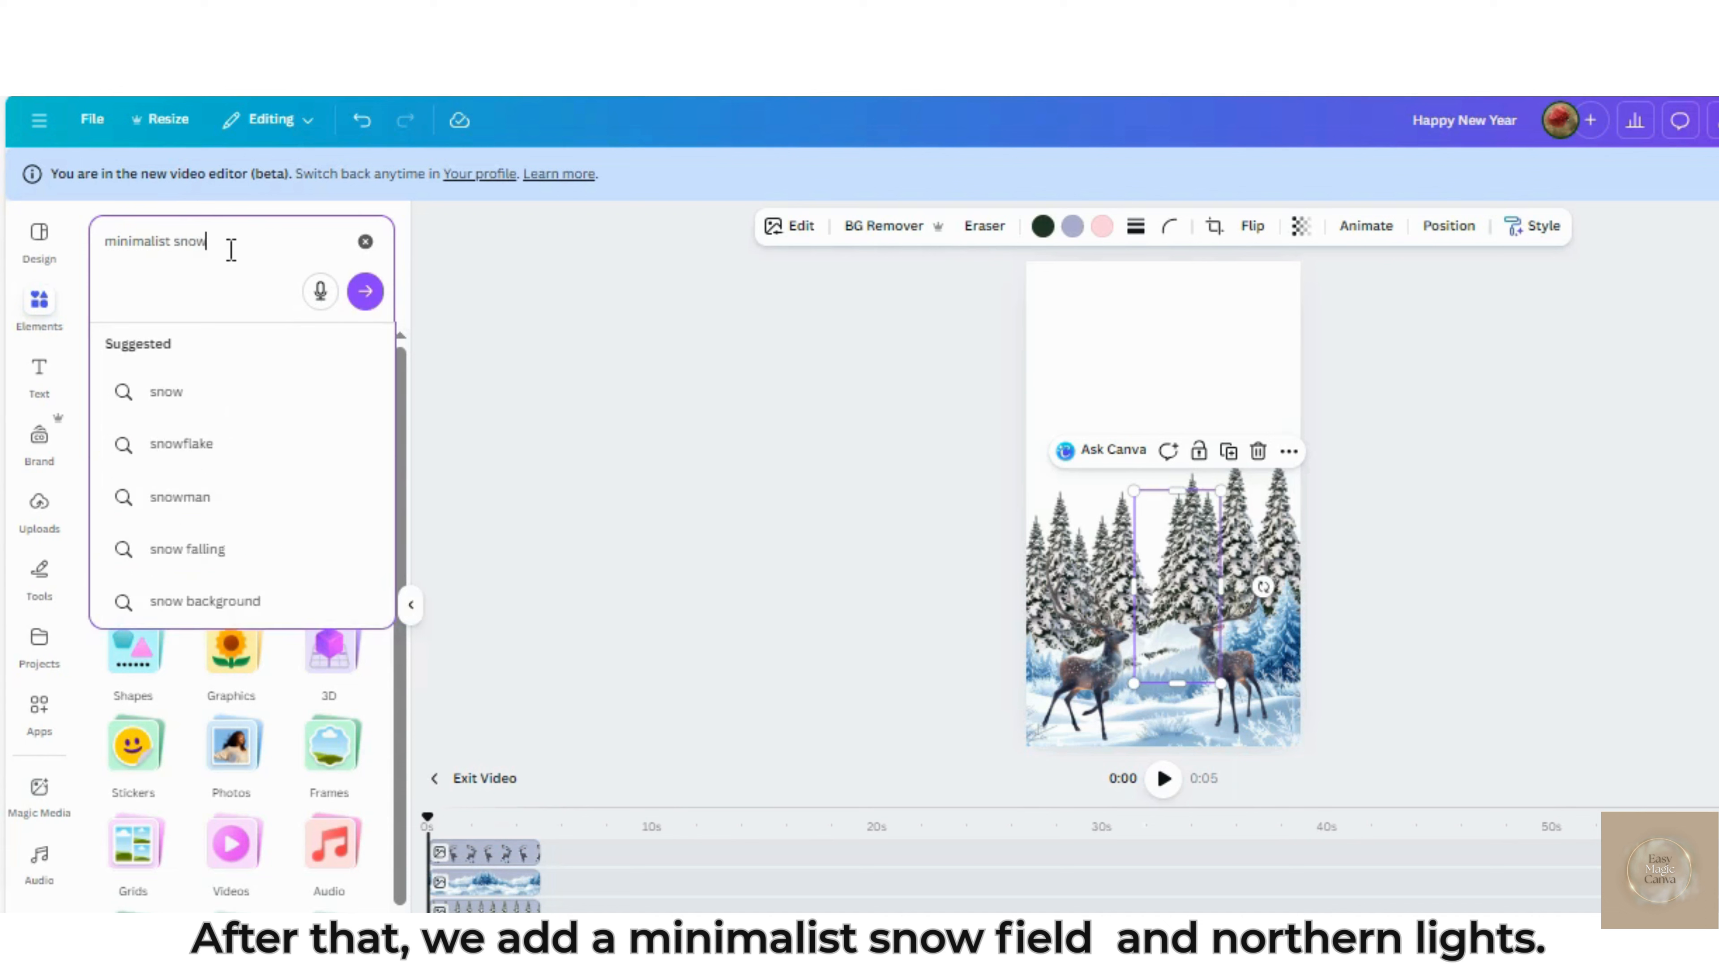
{"action": "type", "text": " field"}
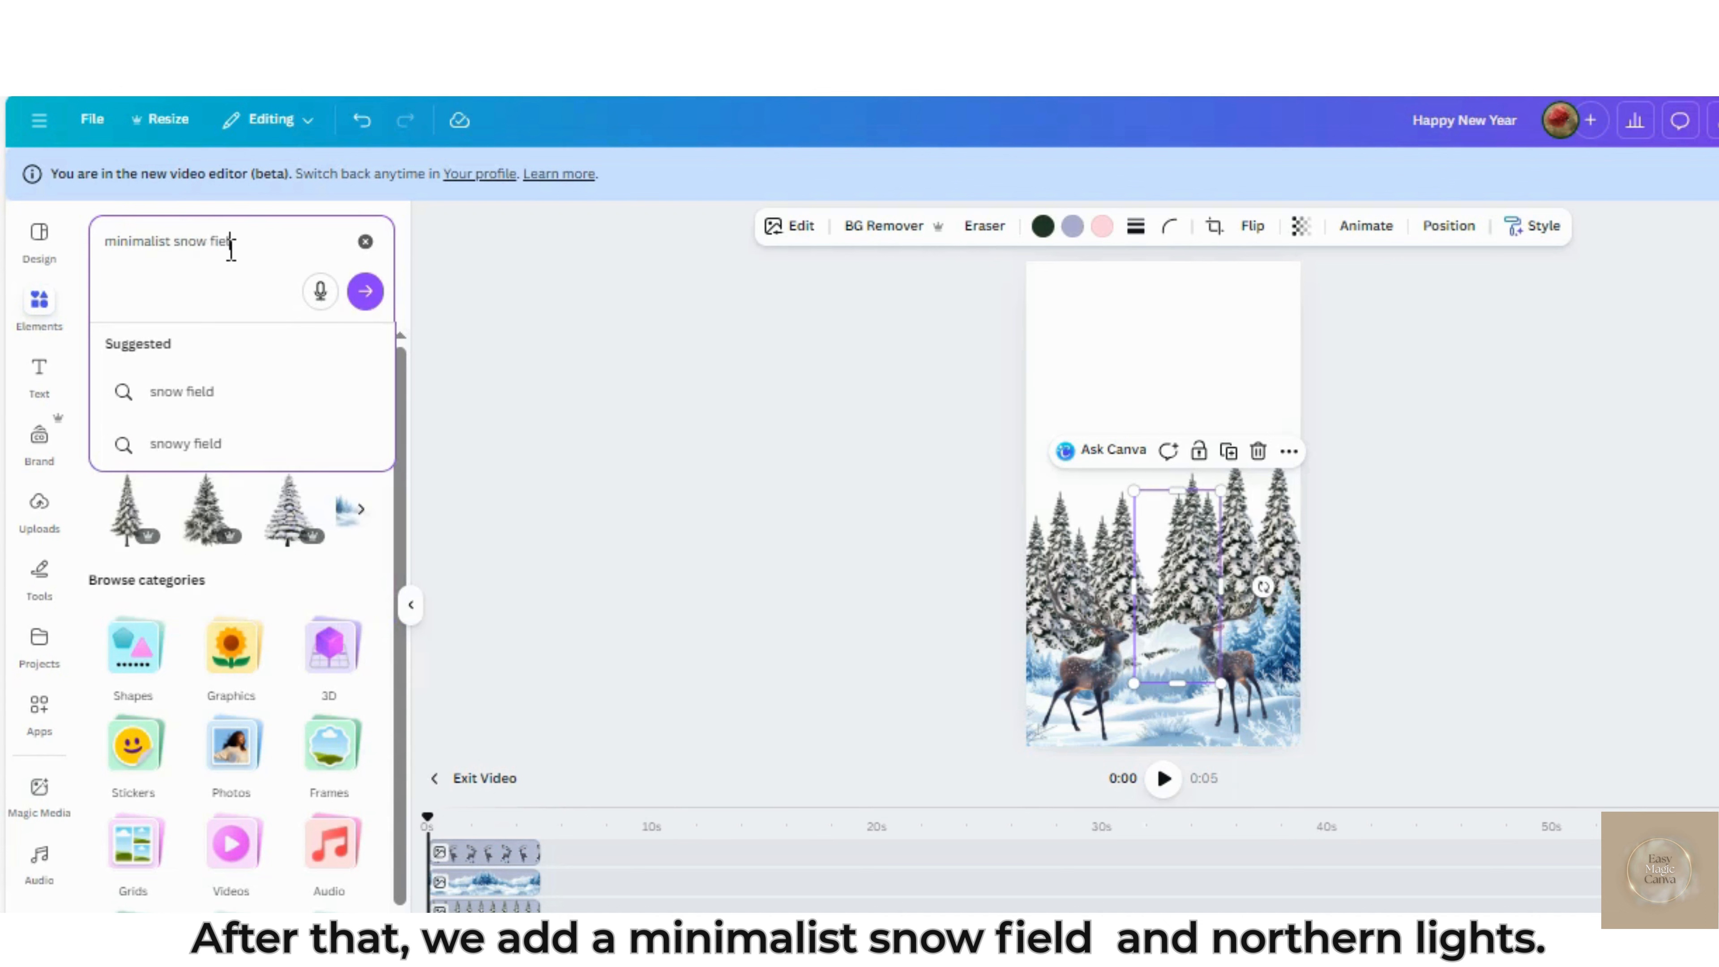
{"action": "key", "text": "Return"}
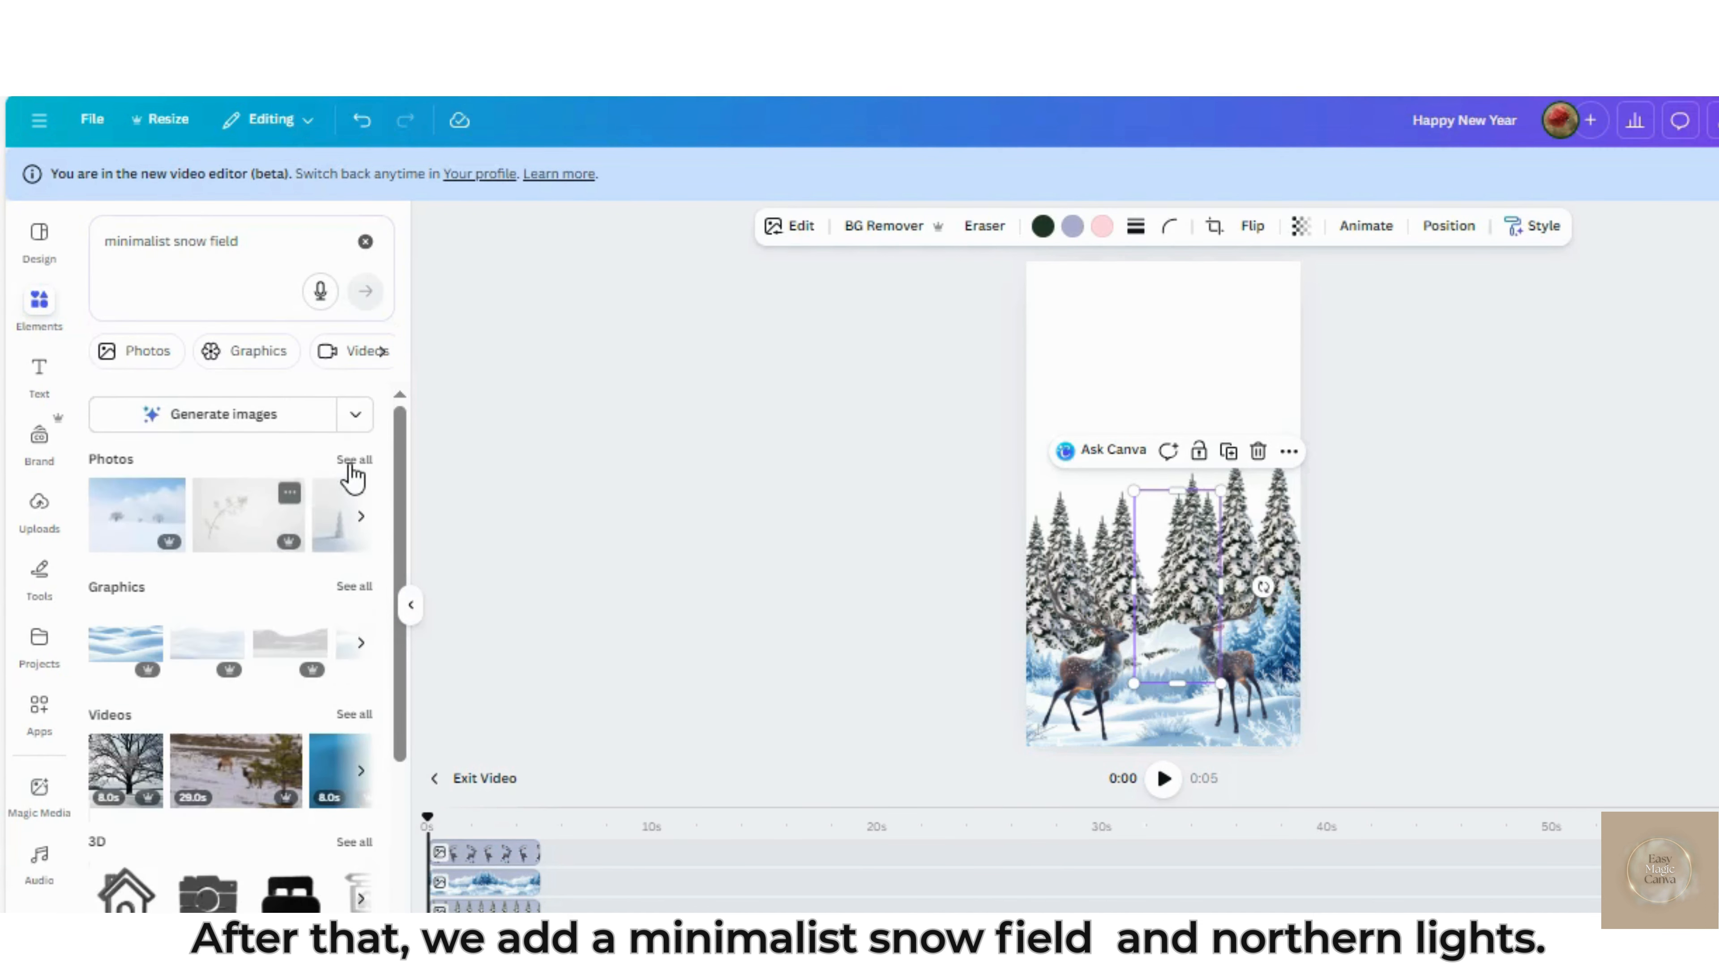
Add the pale white snow field graphic from the graphics results and enlarge it to span the page's width over the deer
{"action": "left_click", "coordinate": [349, 463]}
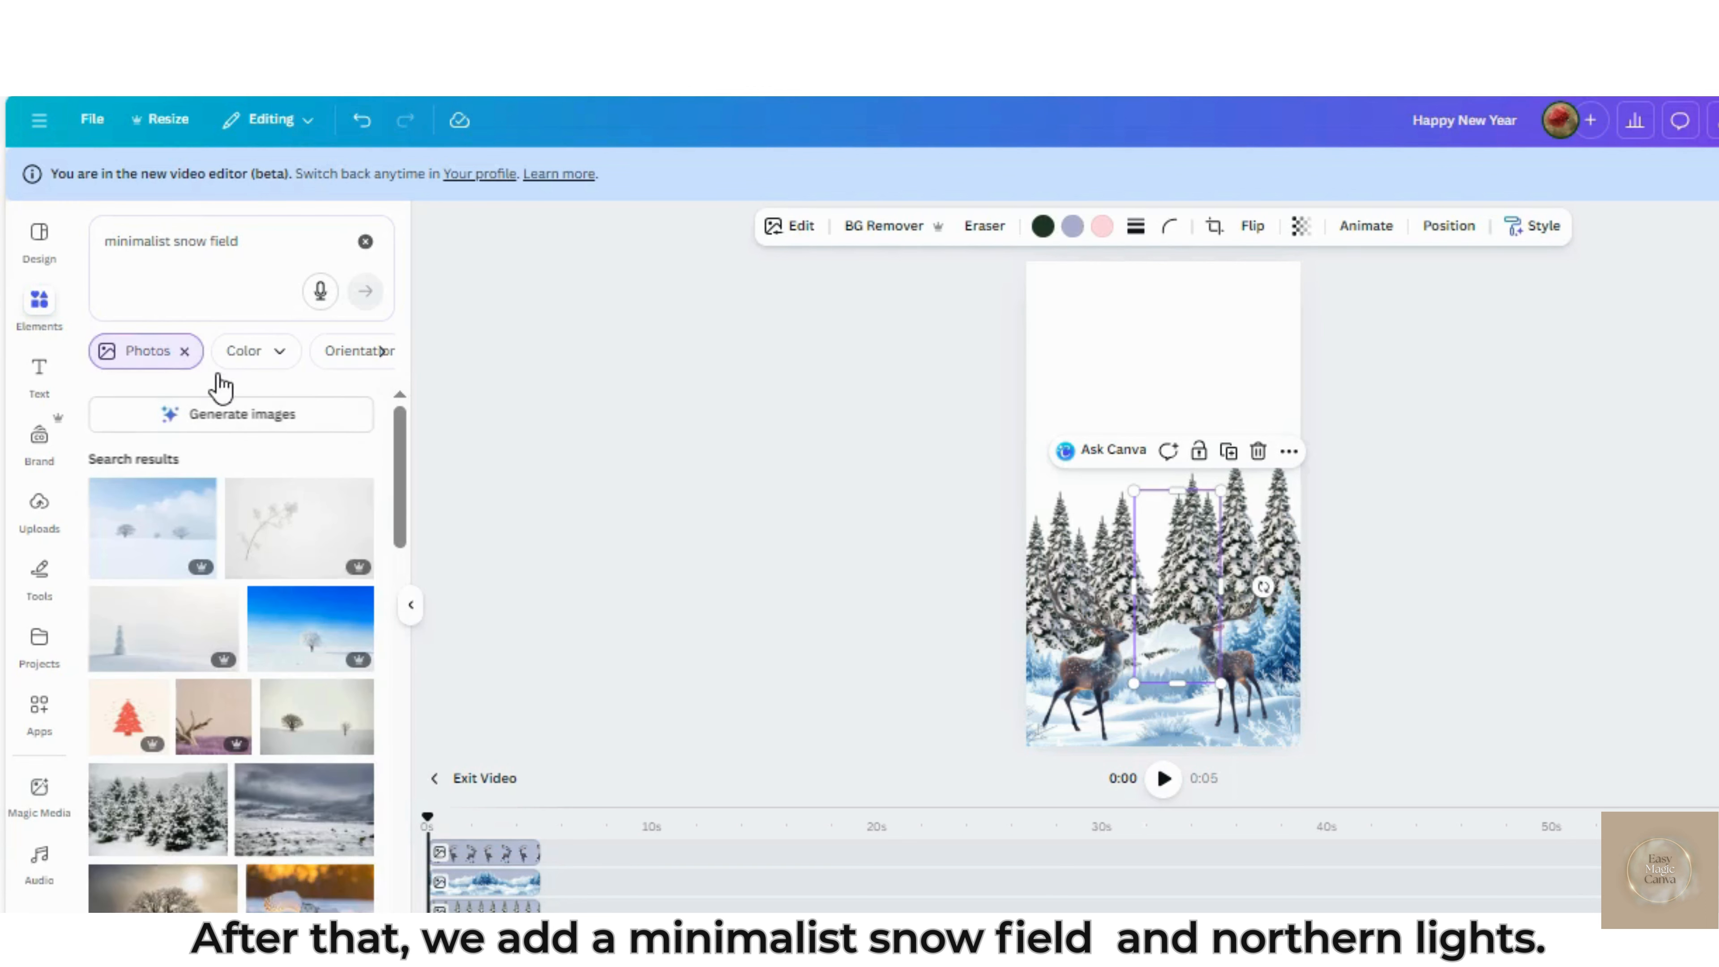
{"action": "left_click", "coordinate": [186, 352]}
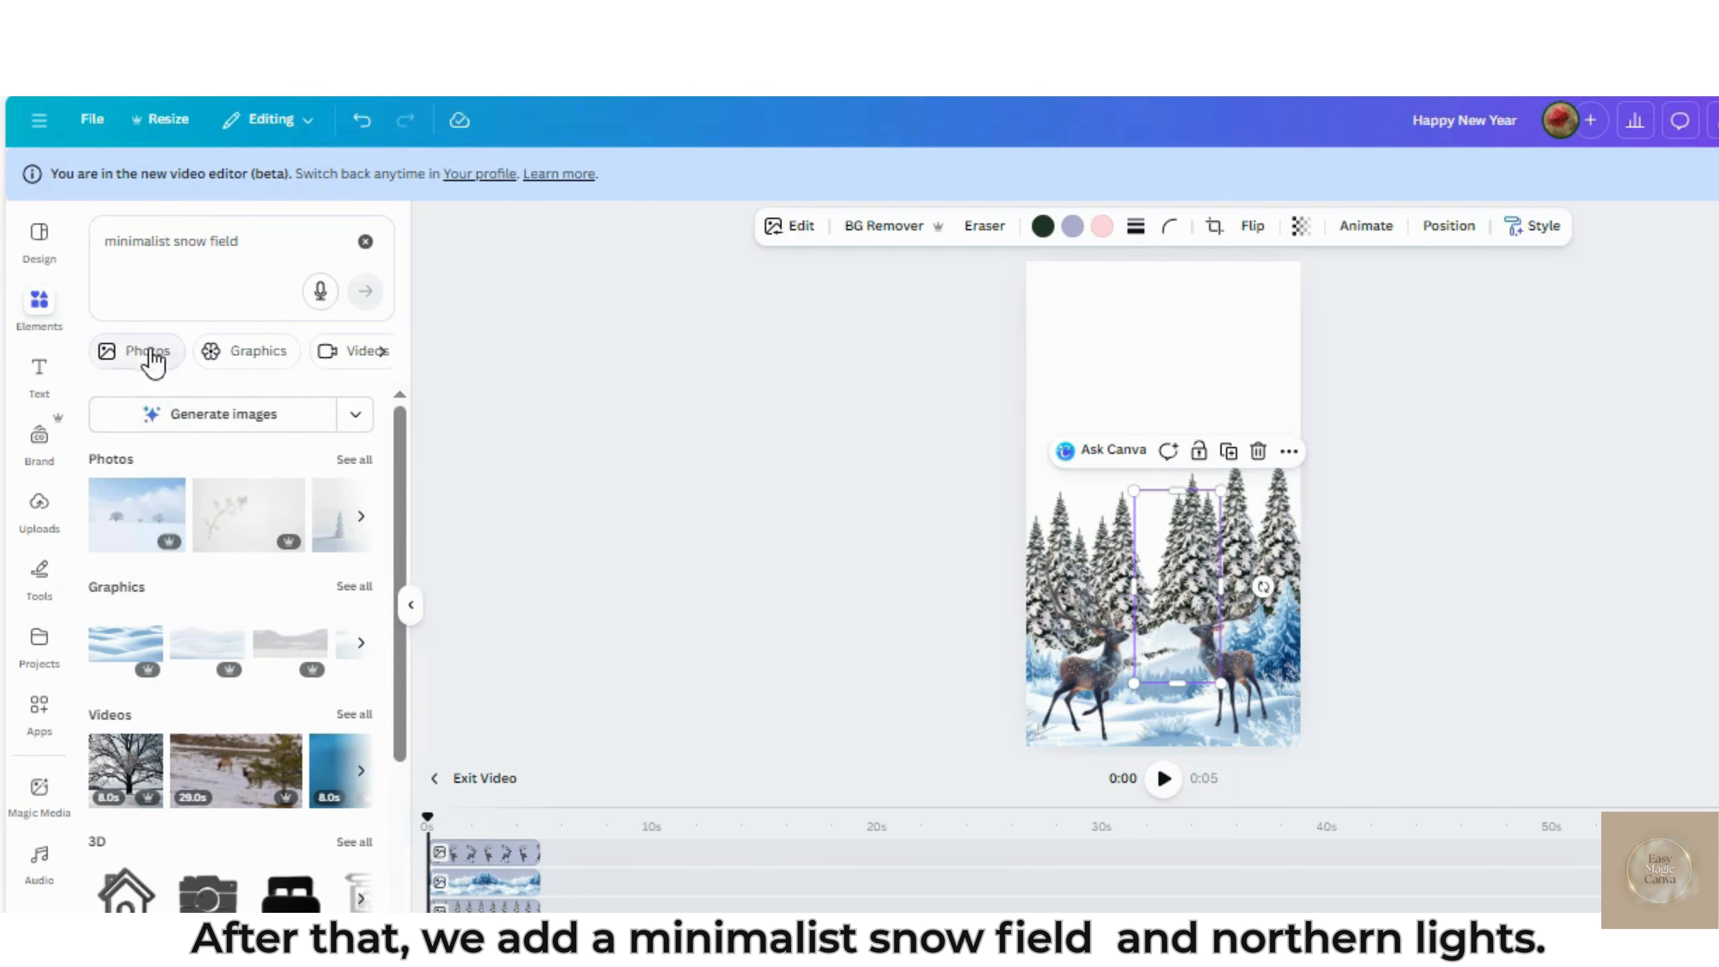
{"action": "left_click", "coordinate": [349, 587]}
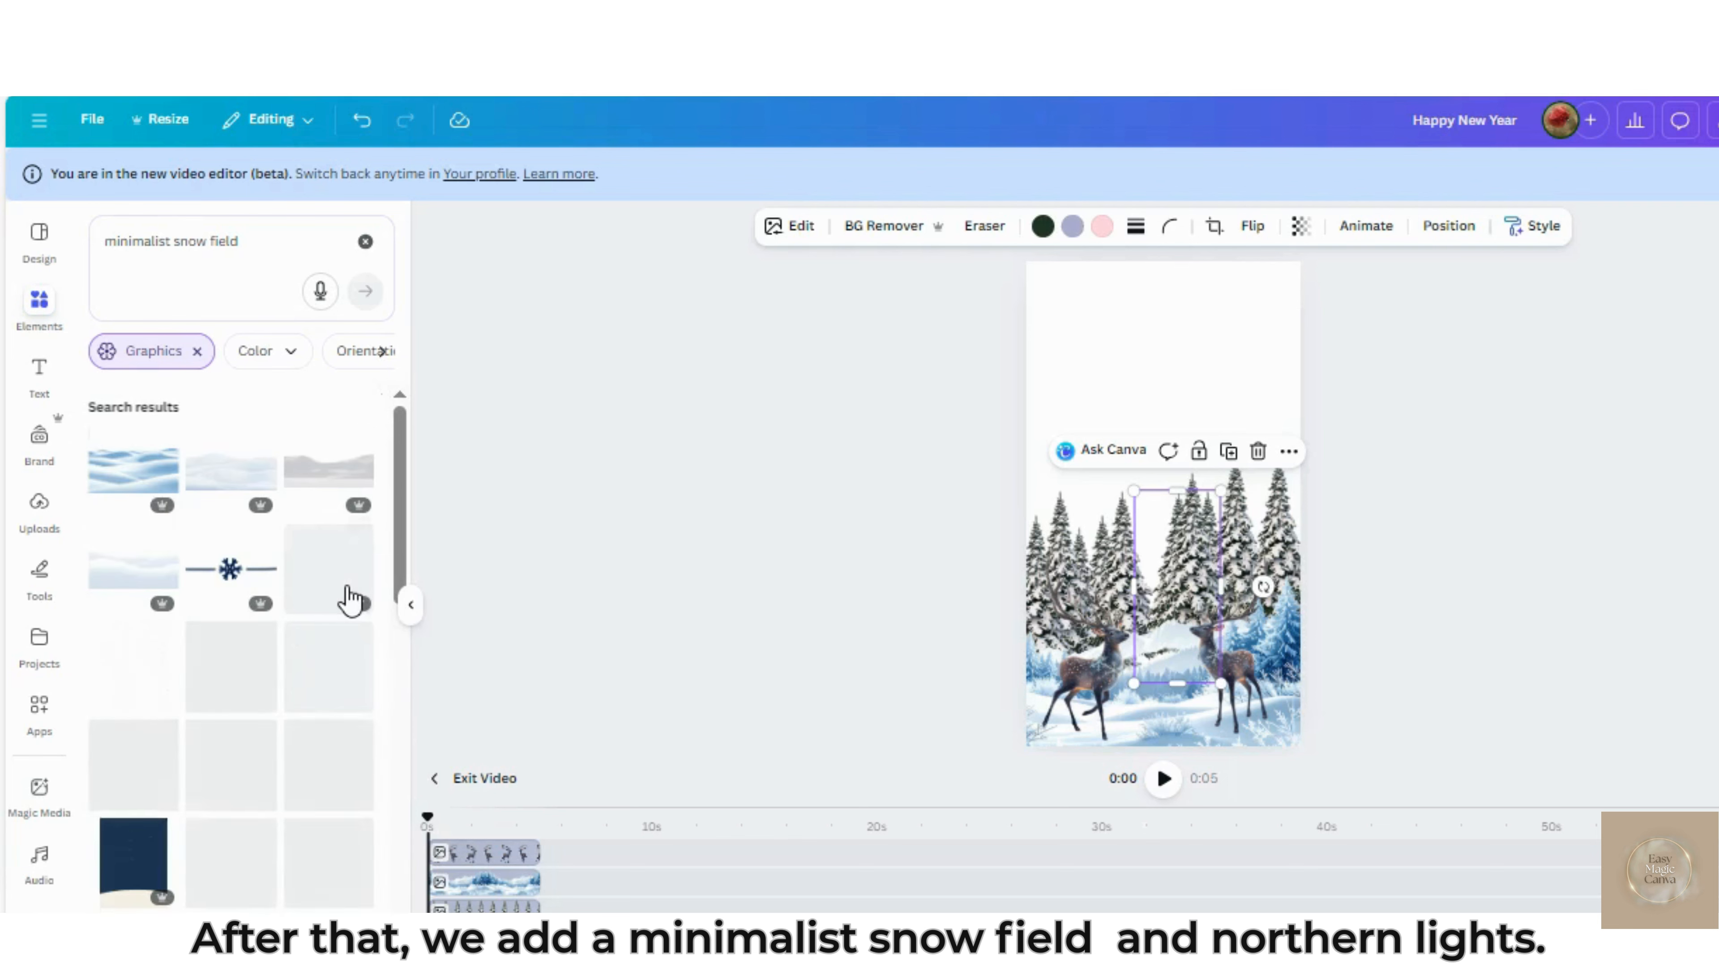
{"action": "left_click", "coordinate": [120, 564]}
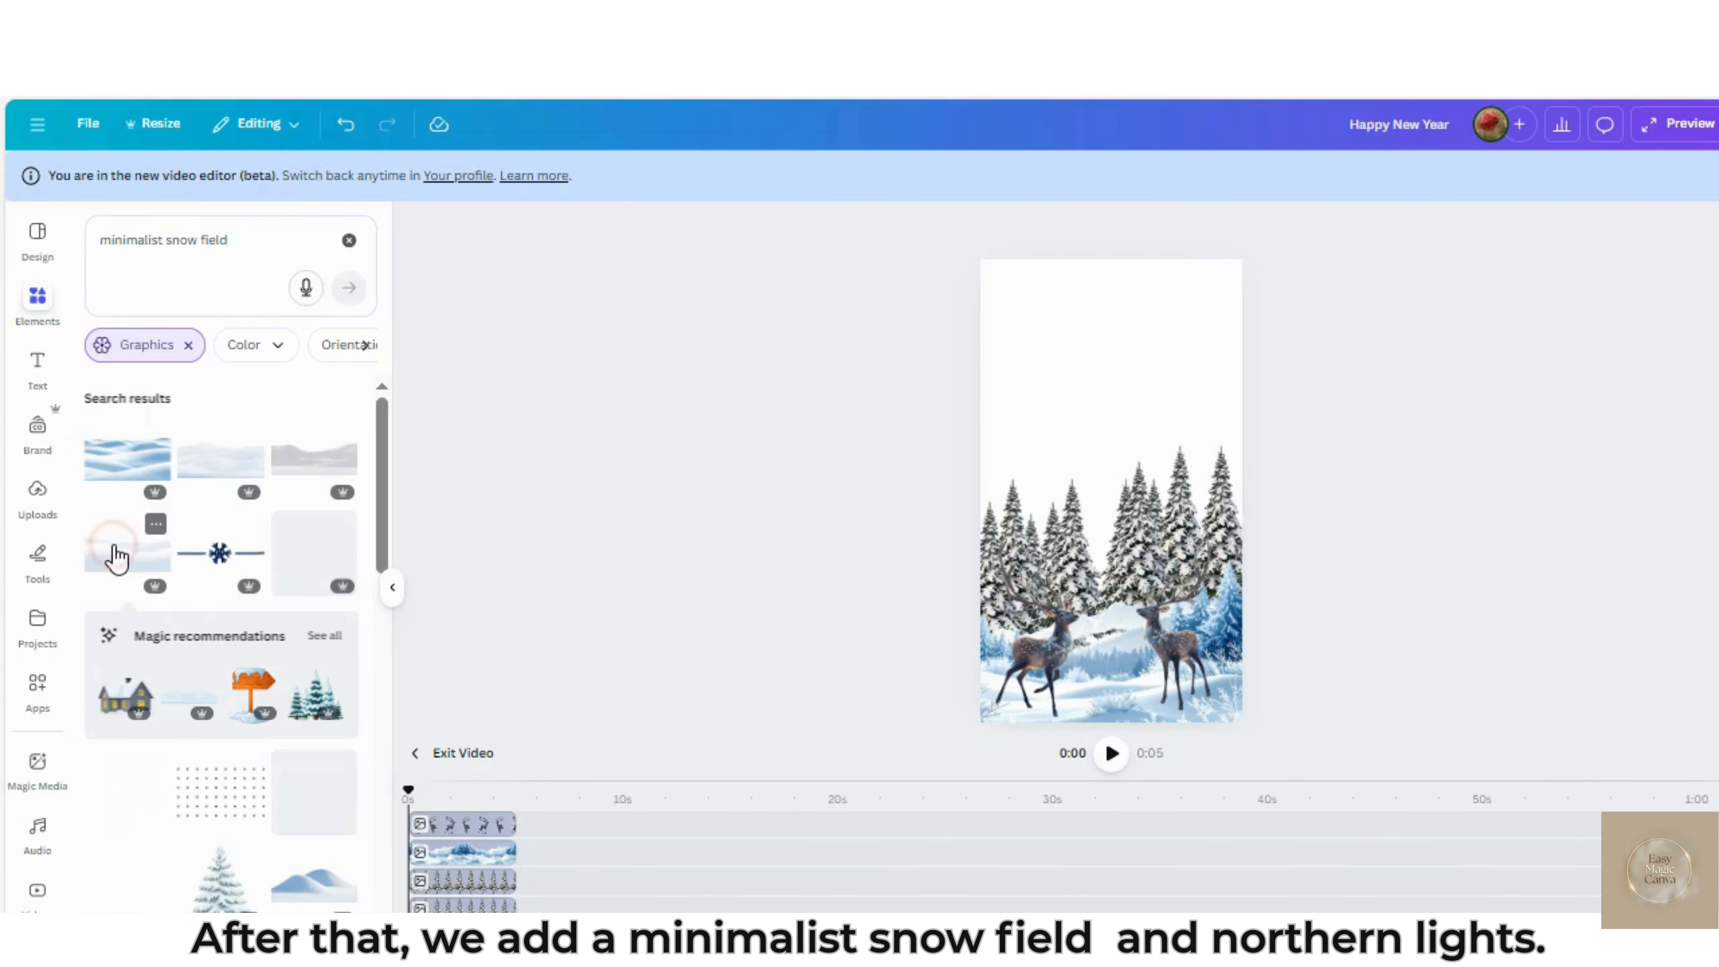
{"action": "left_click_drag", "start_coordinate": [1113, 495], "coordinate": [1099, 632]}
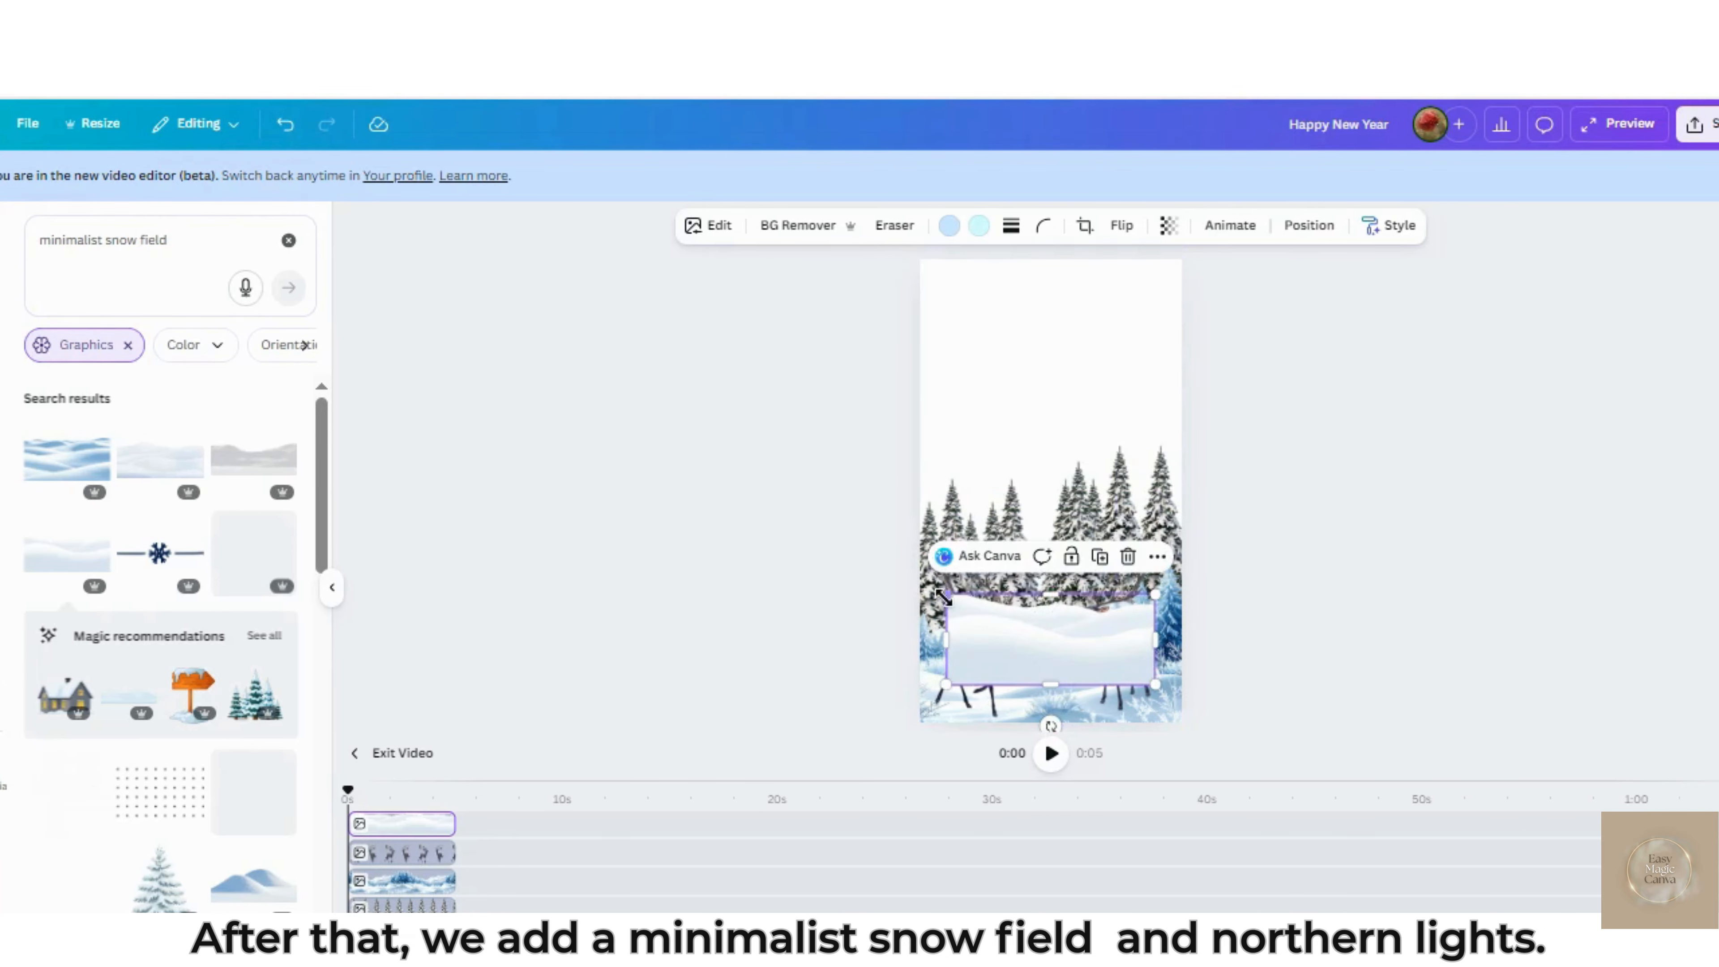
{"action": "left_click_drag", "start_coordinate": [943, 598], "coordinate": [910, 575]}
{"action": "left_click_drag", "start_coordinate": [1178, 569], "coordinate": [1190, 593]}
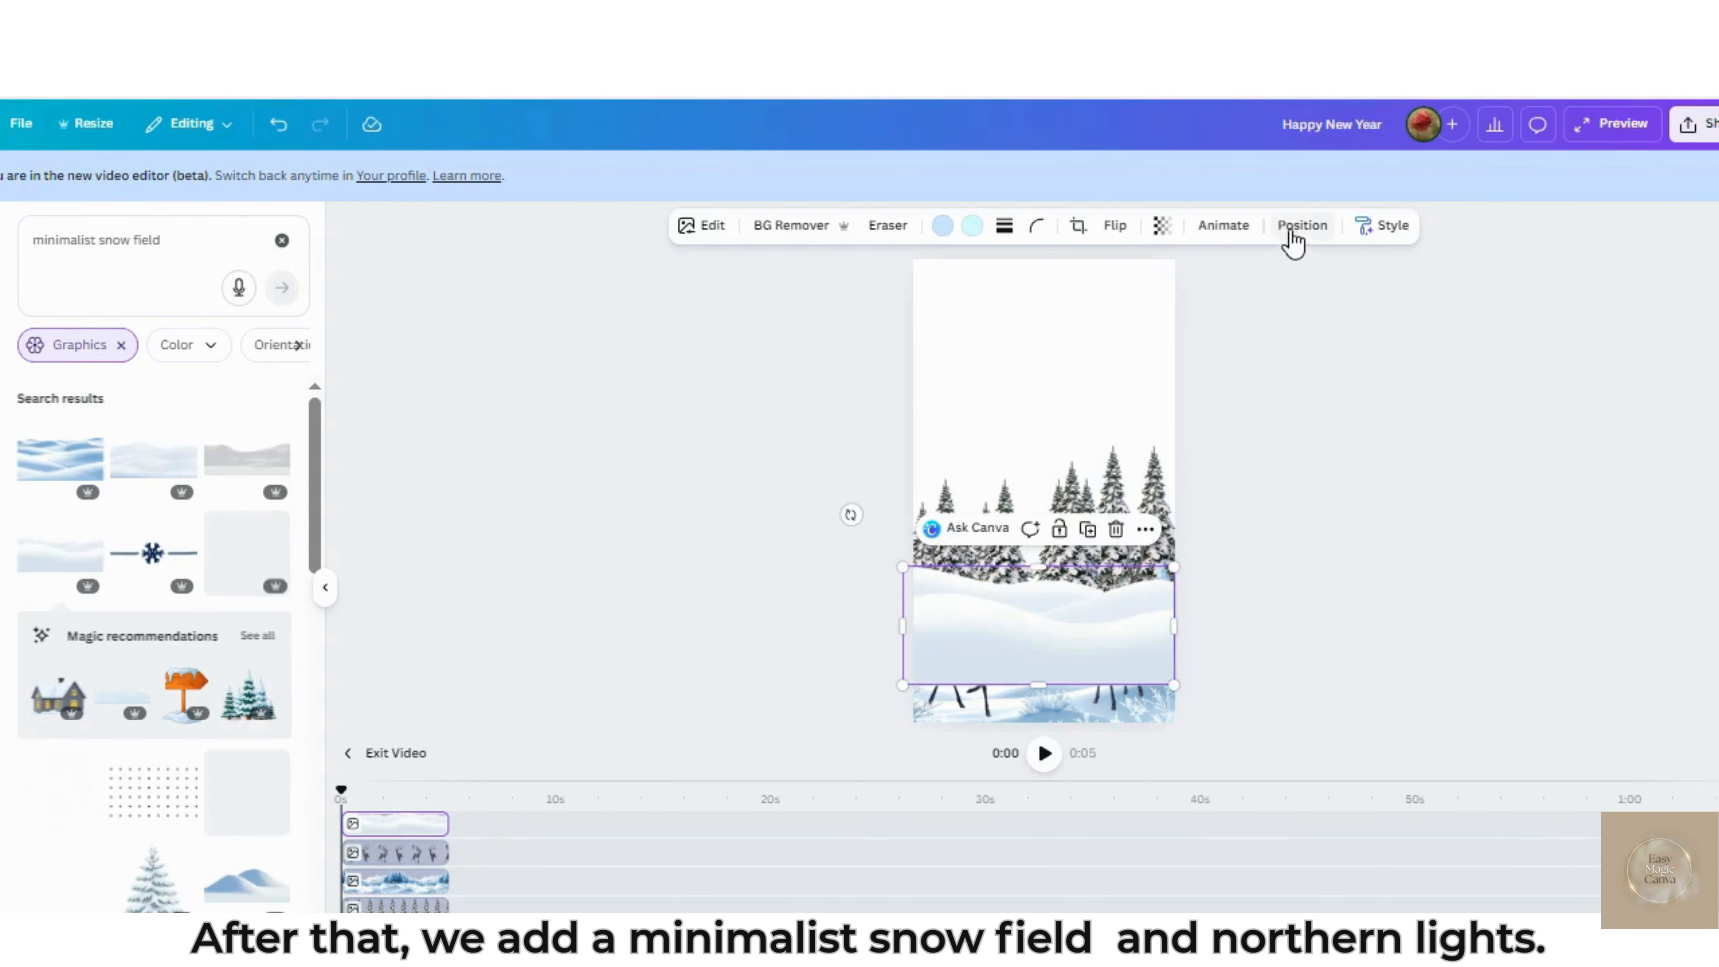
Send the snow field's layer below the snowy landscape, move it to the page's lower edge and widen it past both sides
{"action": "left_click", "coordinate": [1302, 230]}
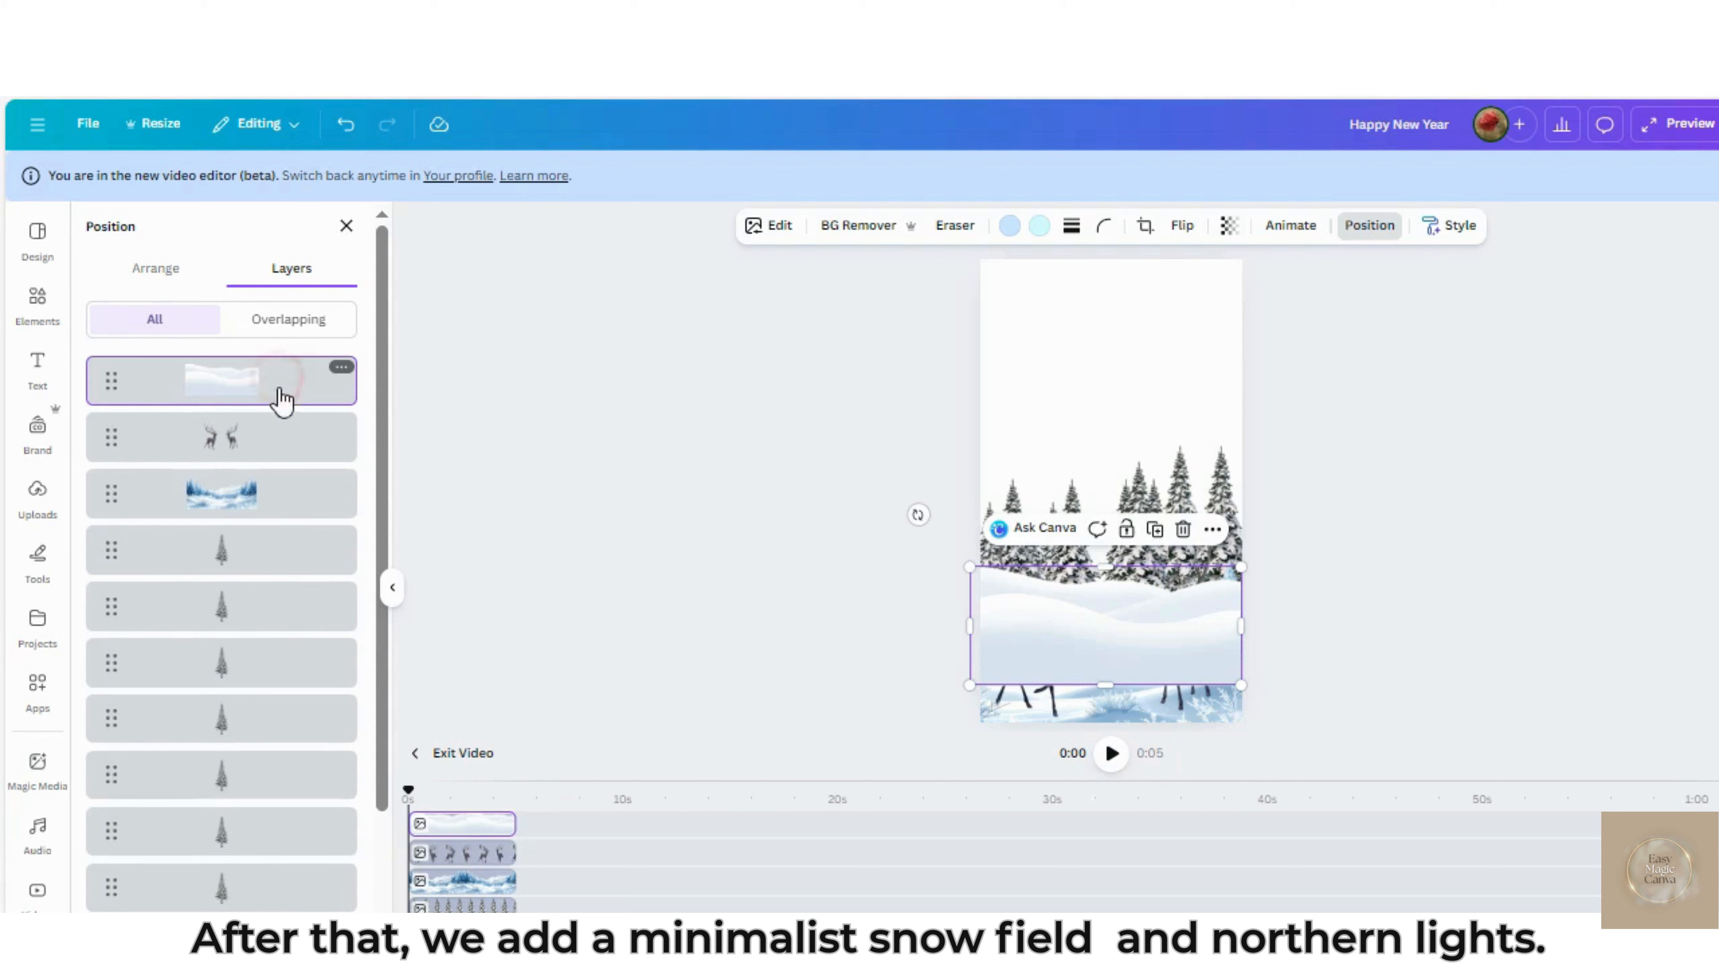
{"action": "left_click_drag", "start_coordinate": [283, 401], "coordinate": [284, 531]}
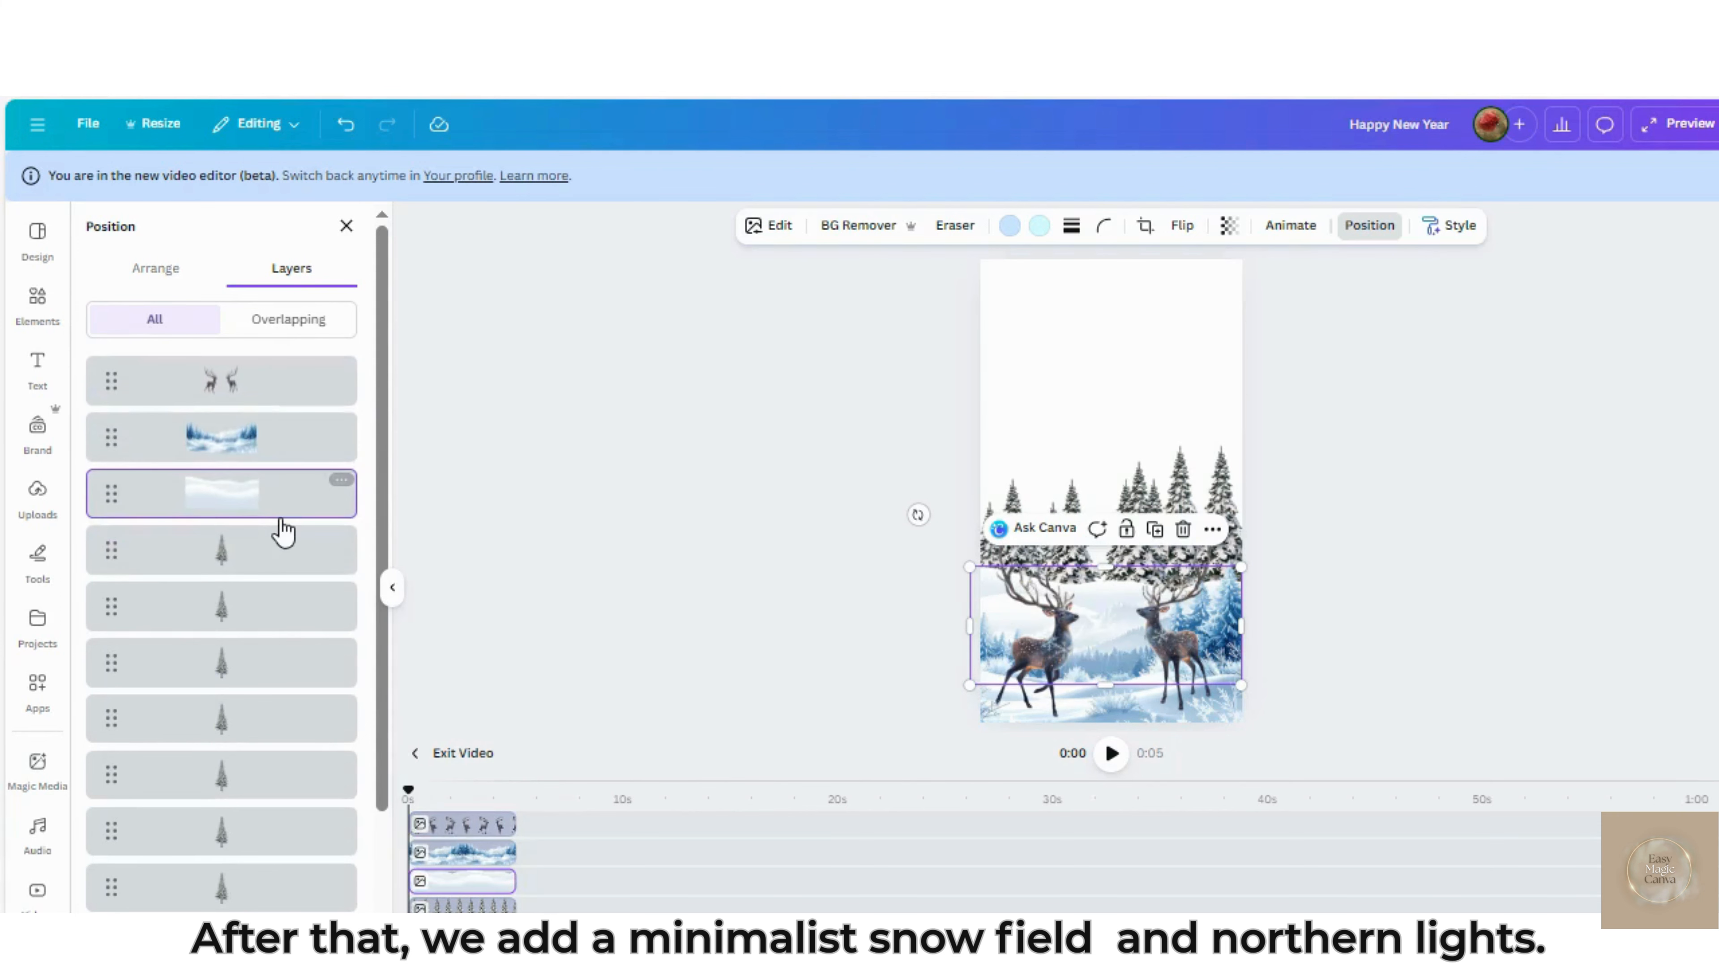
{"action": "left_click_drag", "start_coordinate": [1116, 623], "coordinate": [1117, 667]}
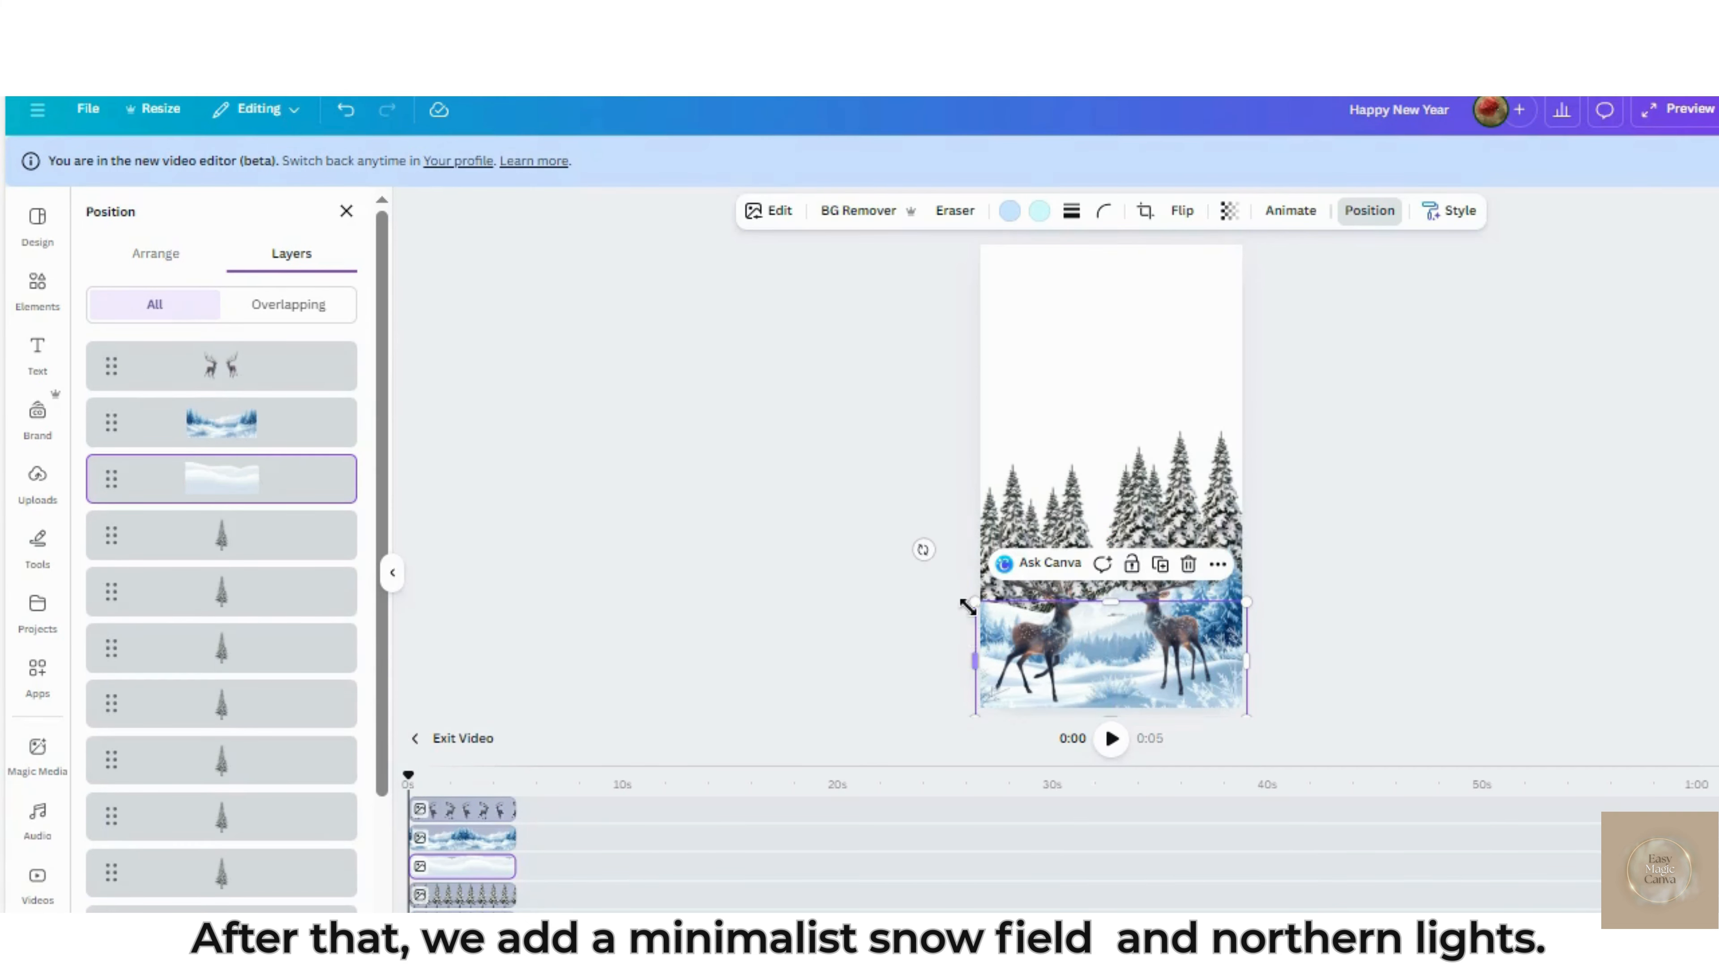
{"action": "left_click_drag", "start_coordinate": [976, 675], "coordinate": [936, 658]}
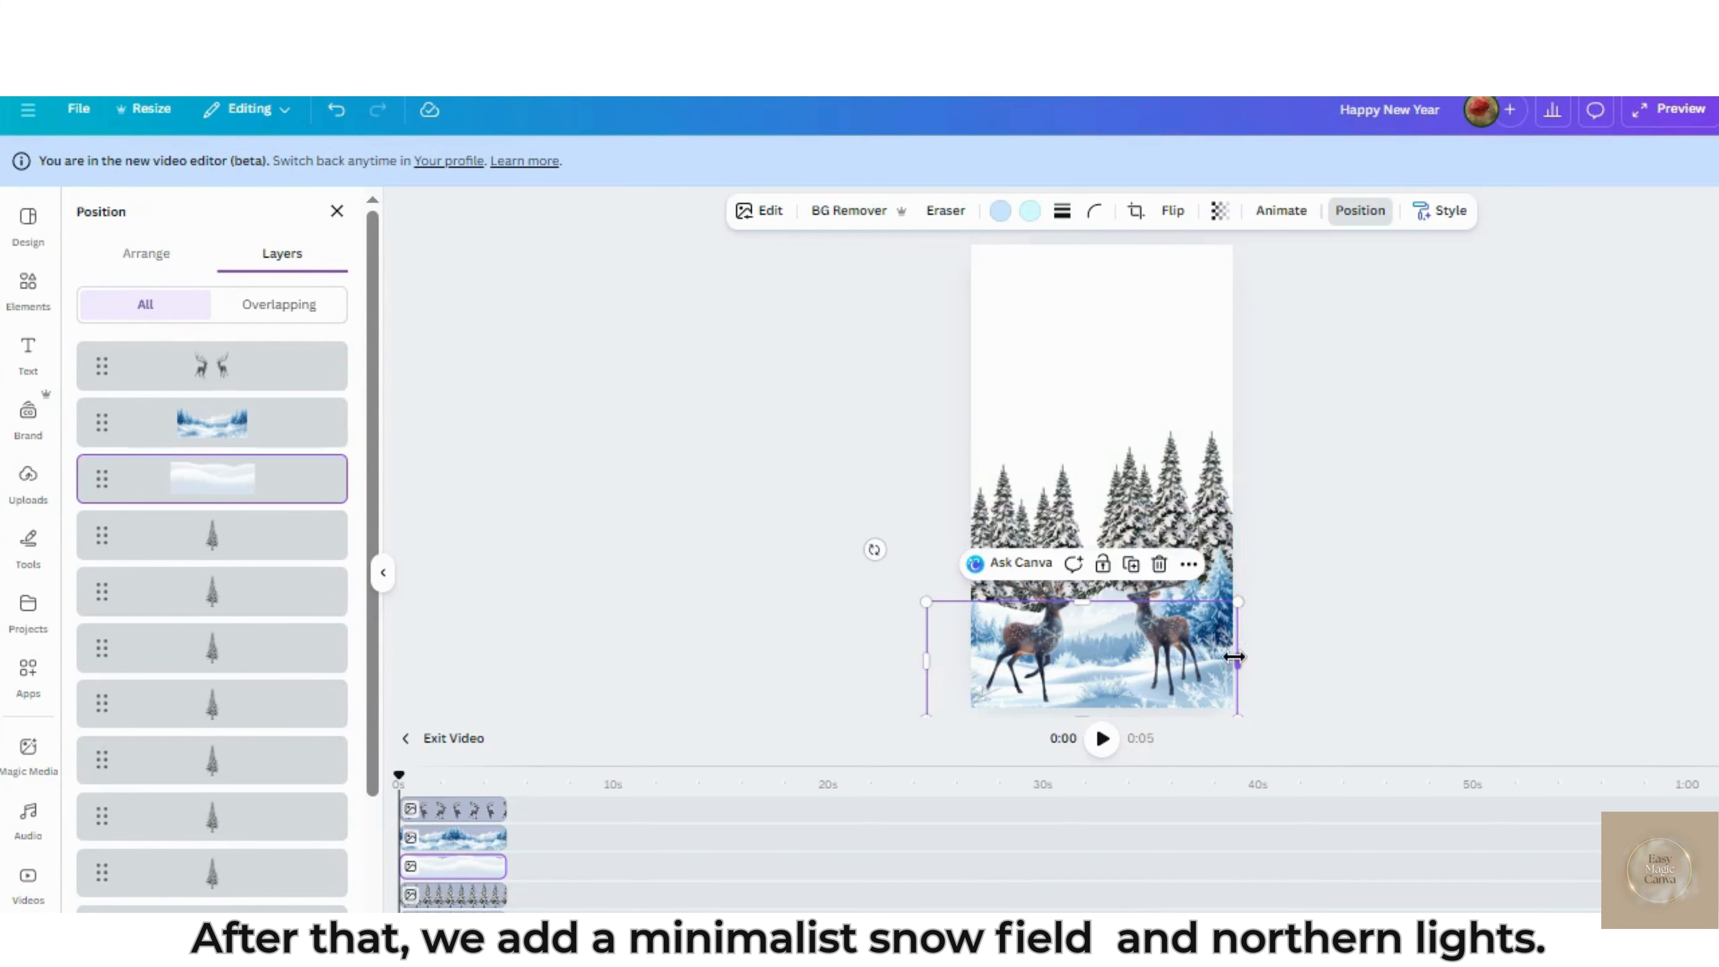
{"action": "left_click_drag", "start_coordinate": [1238, 660], "coordinate": [1251, 659]}
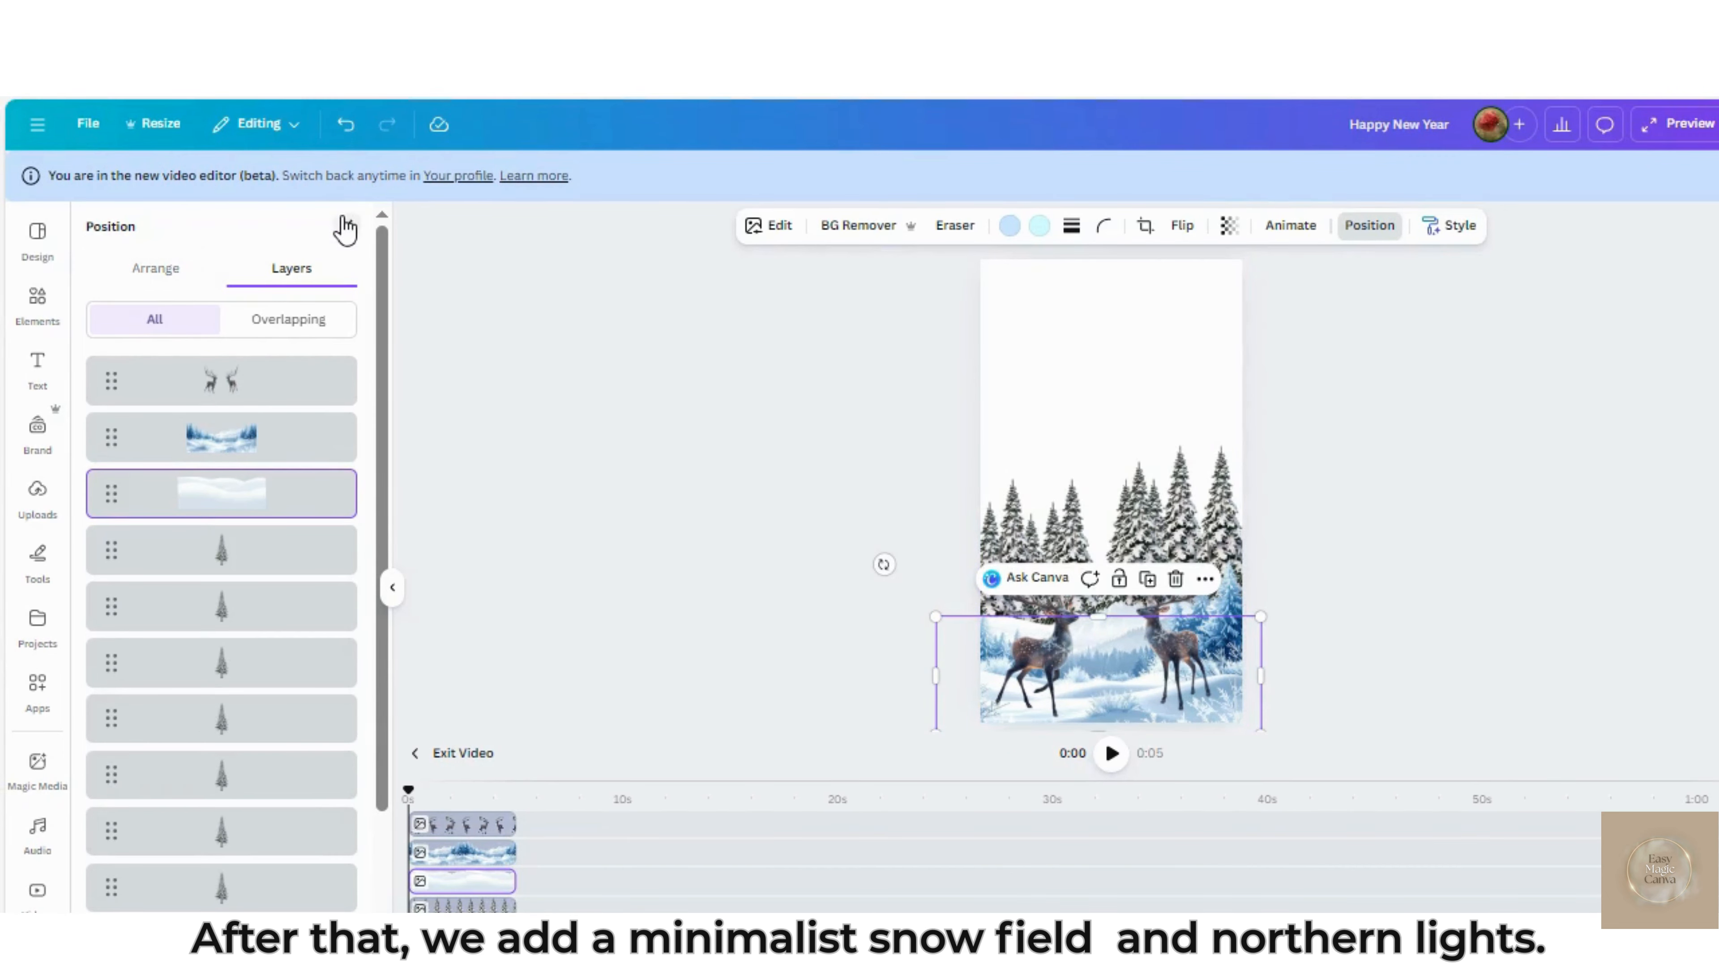
Replace the elements search with "northern lights"
{"action": "left_click", "coordinate": [33, 298]}
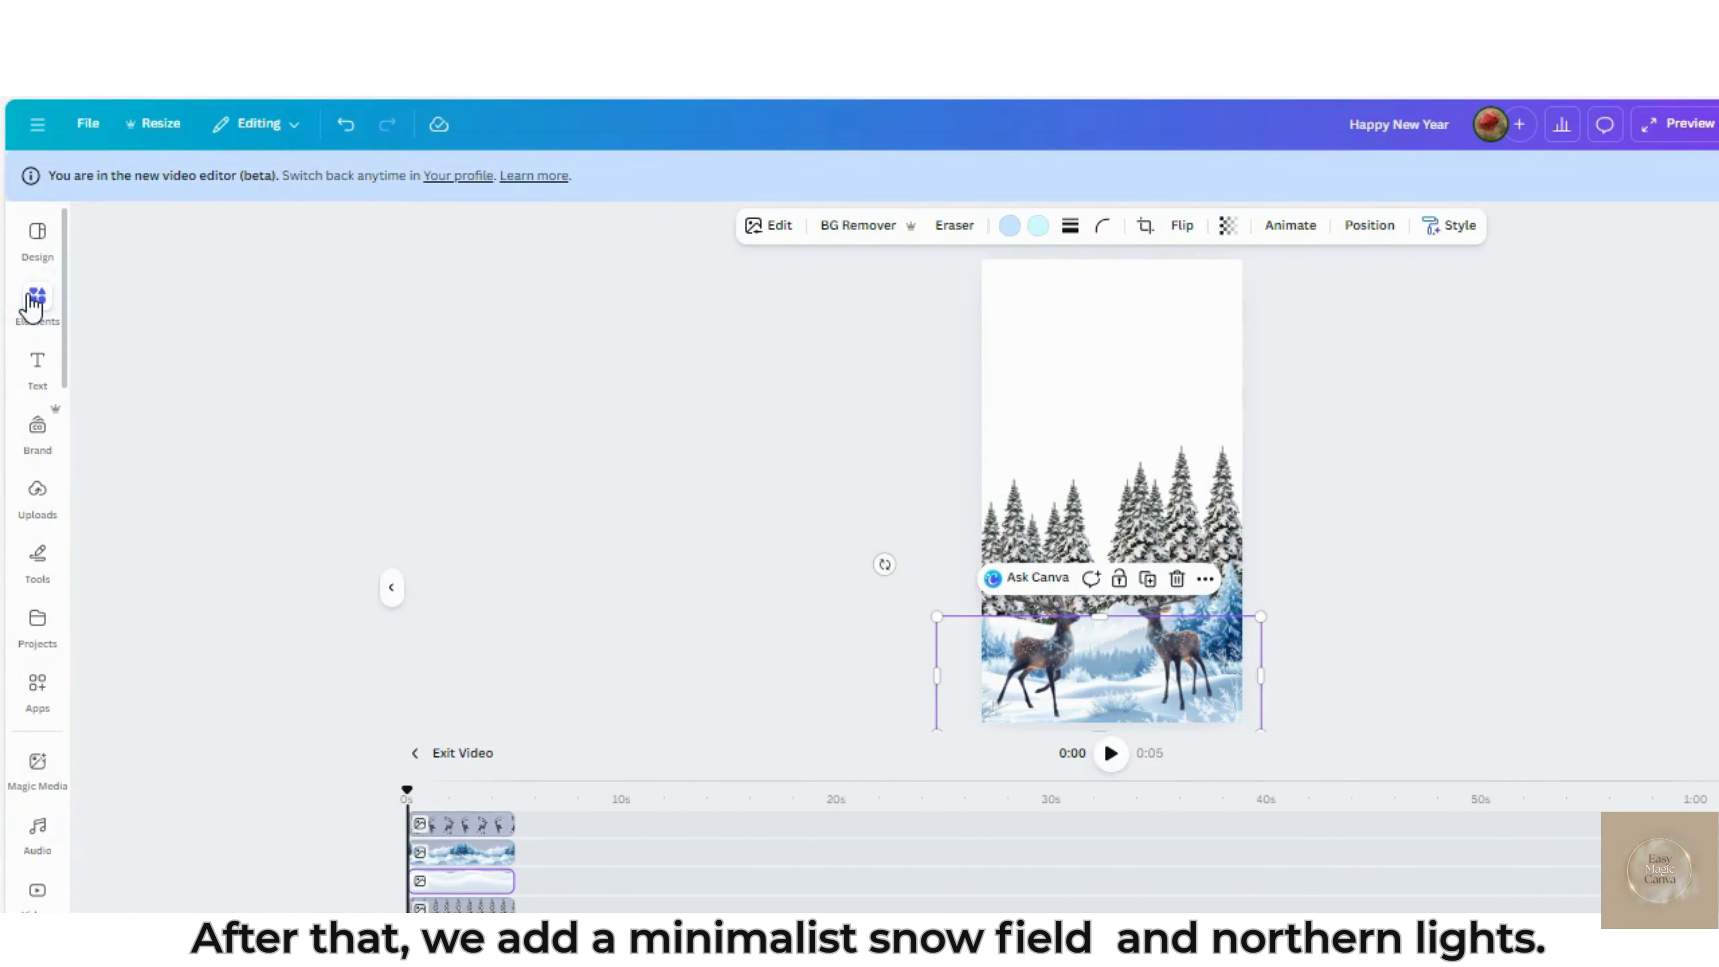
{"action": "left_click", "coordinate": [348, 240]}
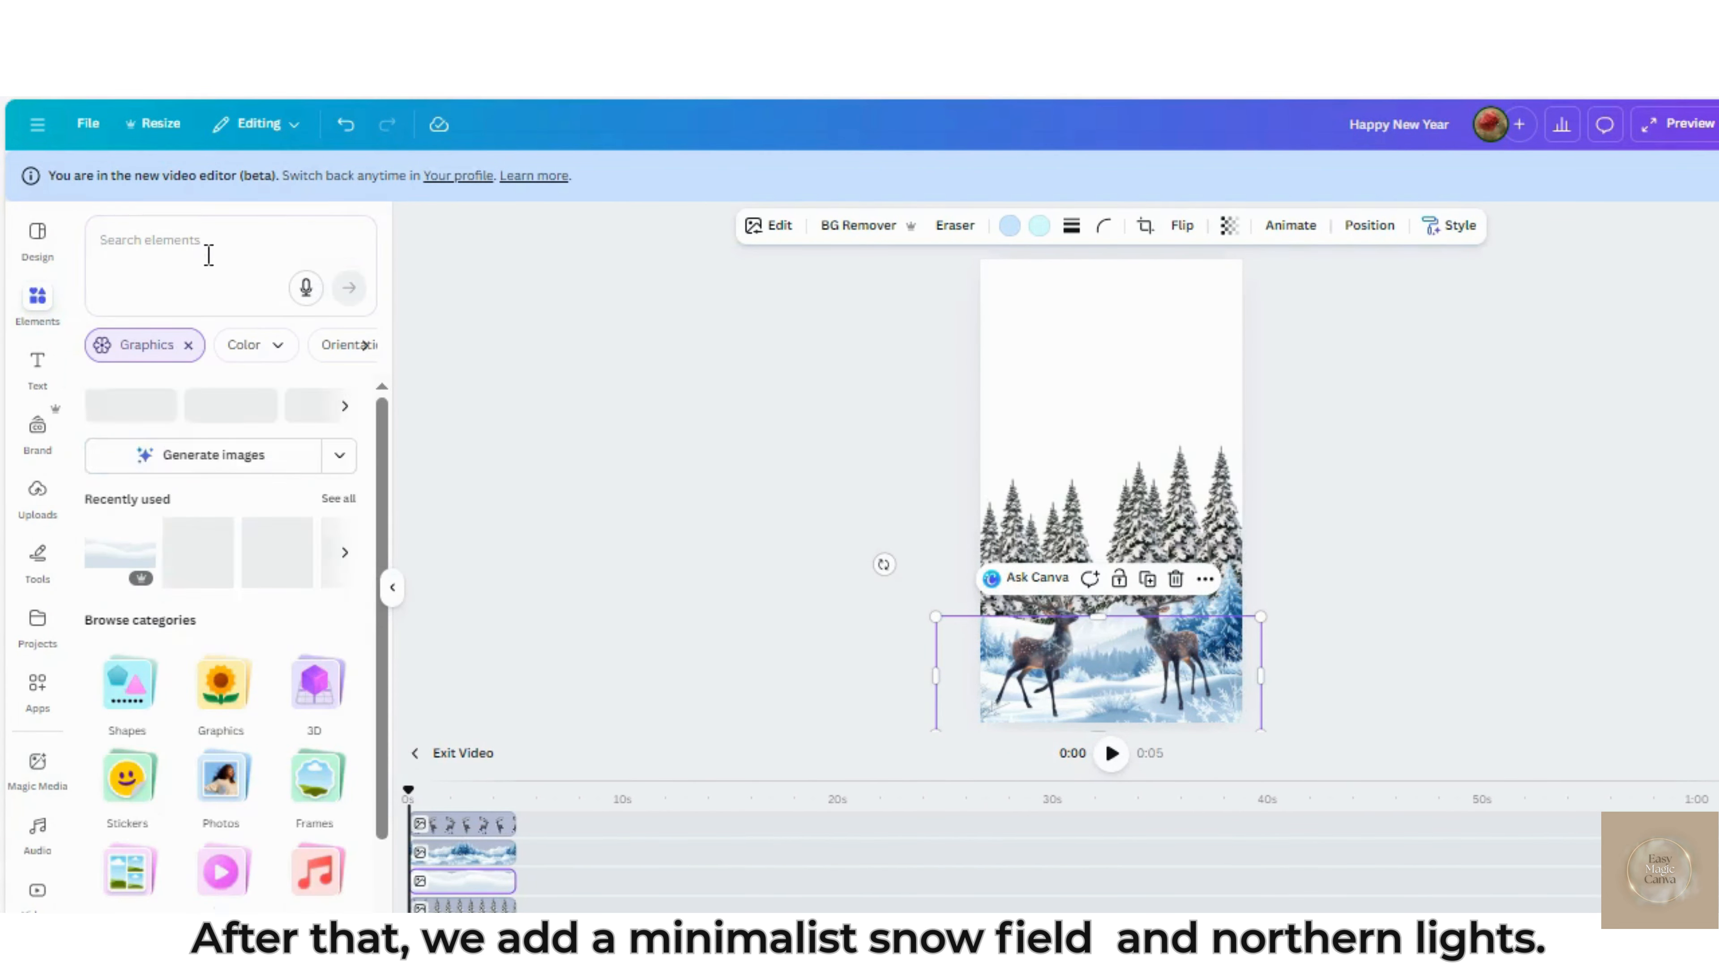
{"action": "left_click", "coordinate": [207, 251]}
{"action": "type", "text": "nort"}
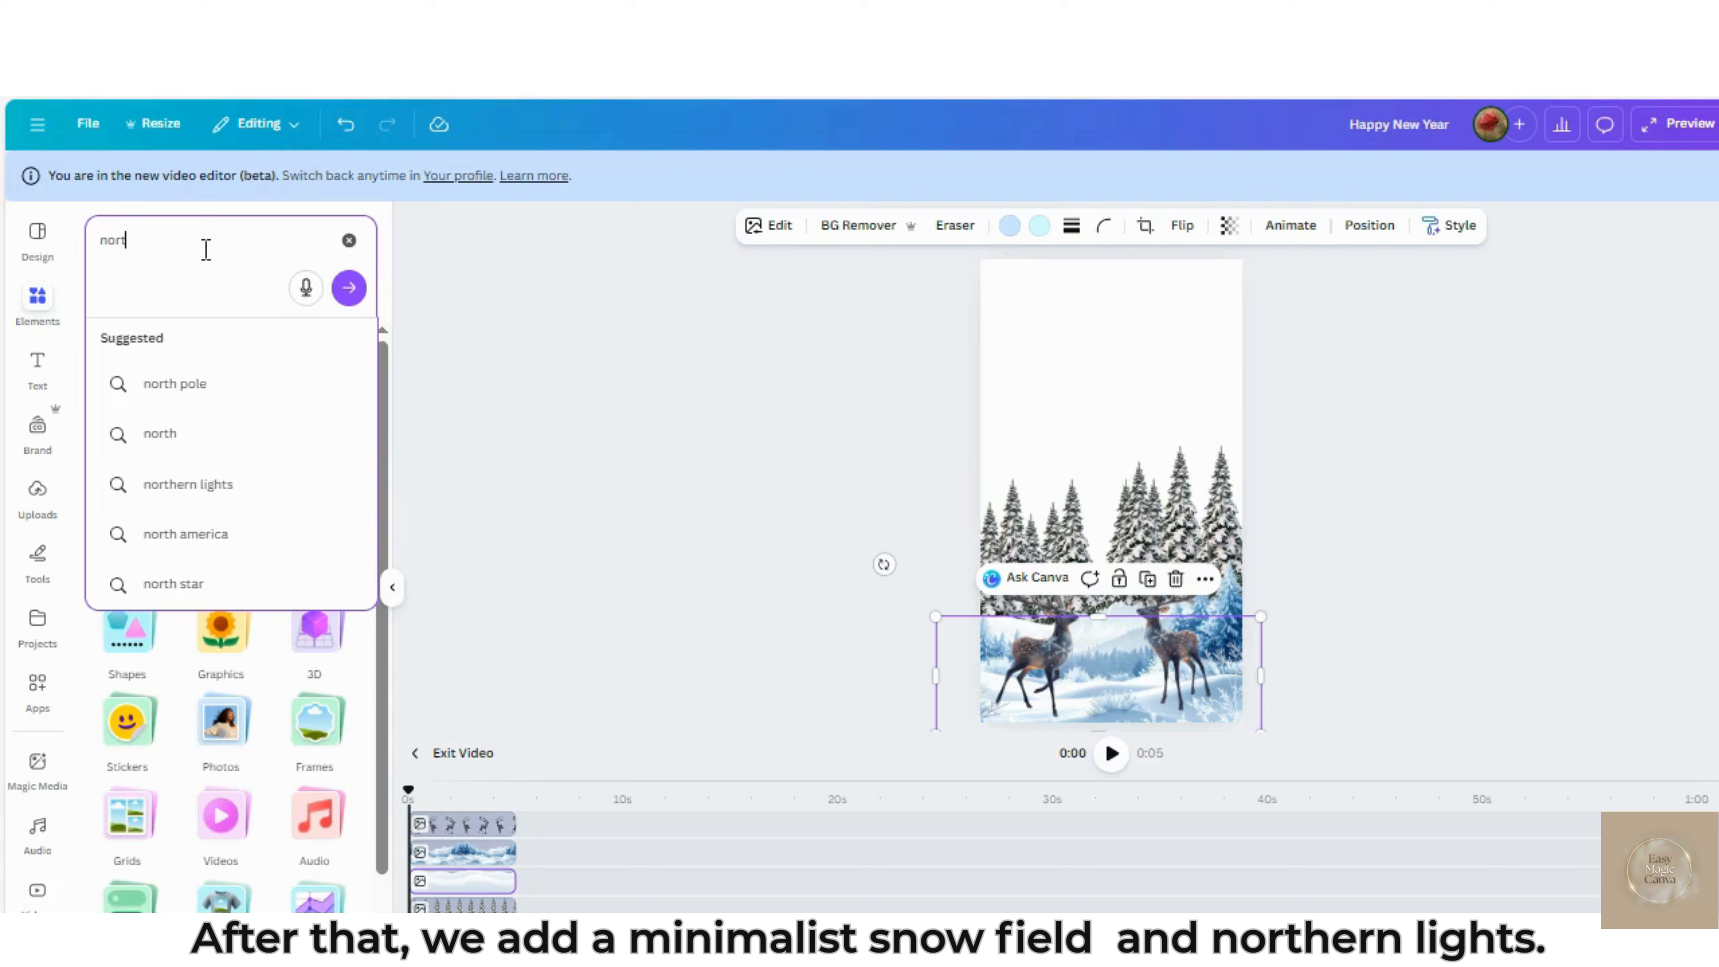
{"action": "type", "text": "hern"}
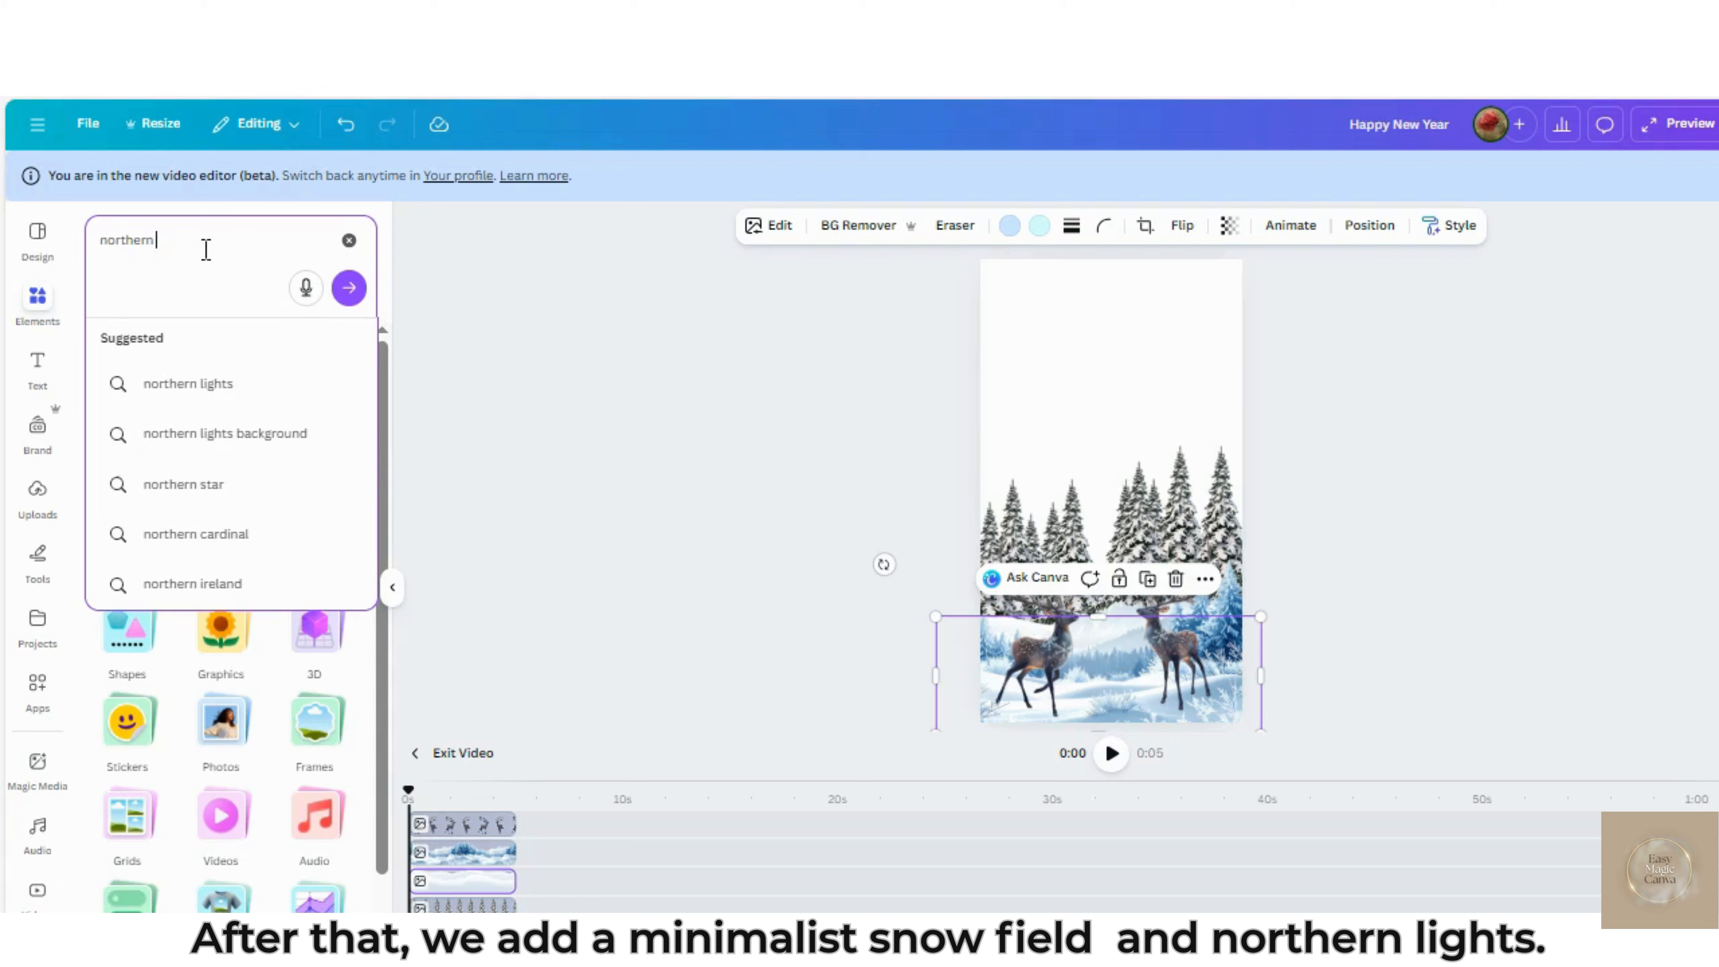
{"action": "type", "text": " lights"}
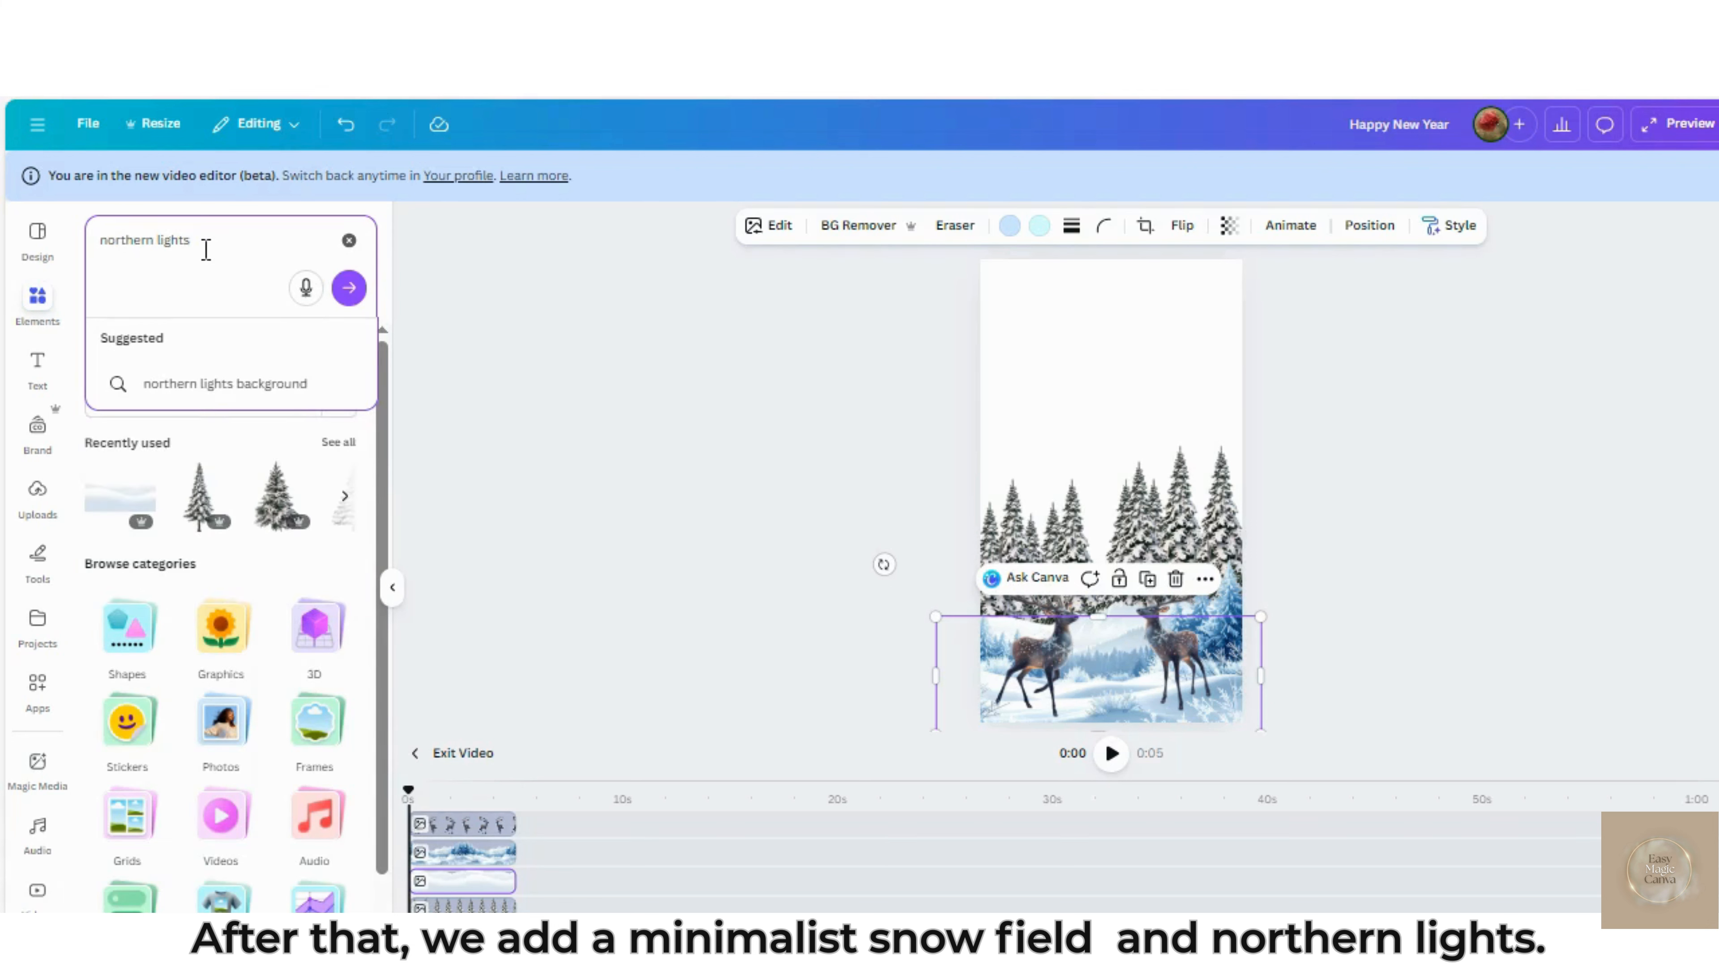
{"action": "key", "text": "Return"}
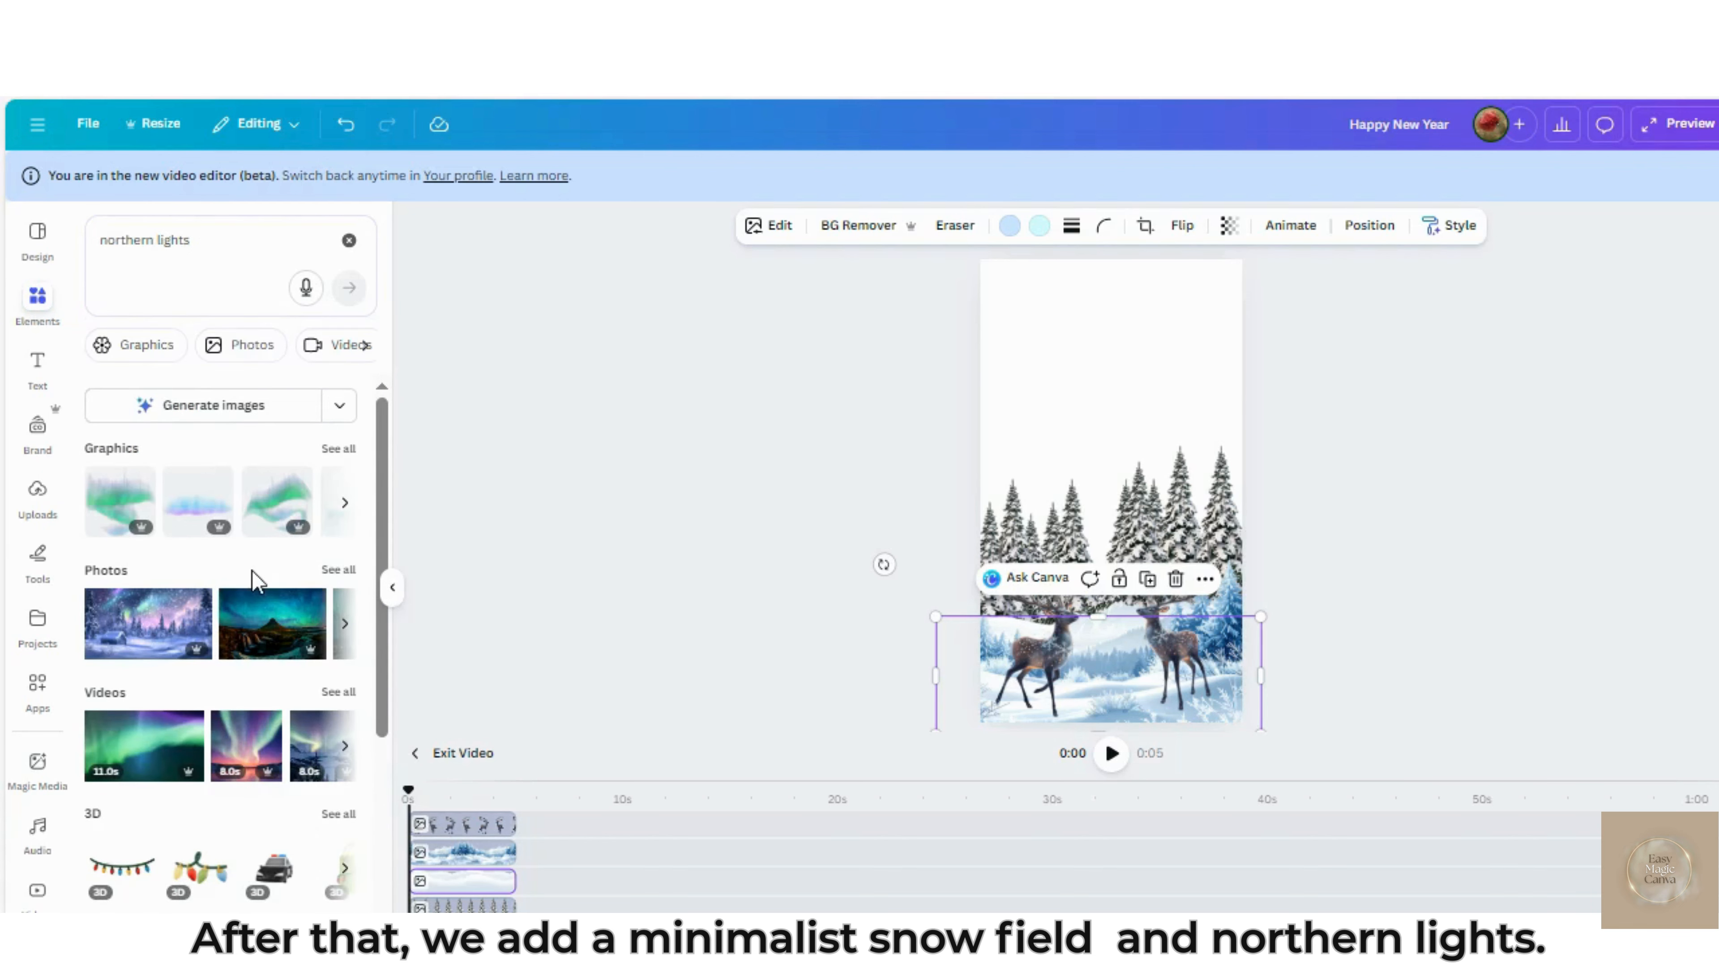
Browse the northern lights videos and set the 11-second green aurora clip as the page's background
{"action": "left_click", "coordinate": [339, 692]}
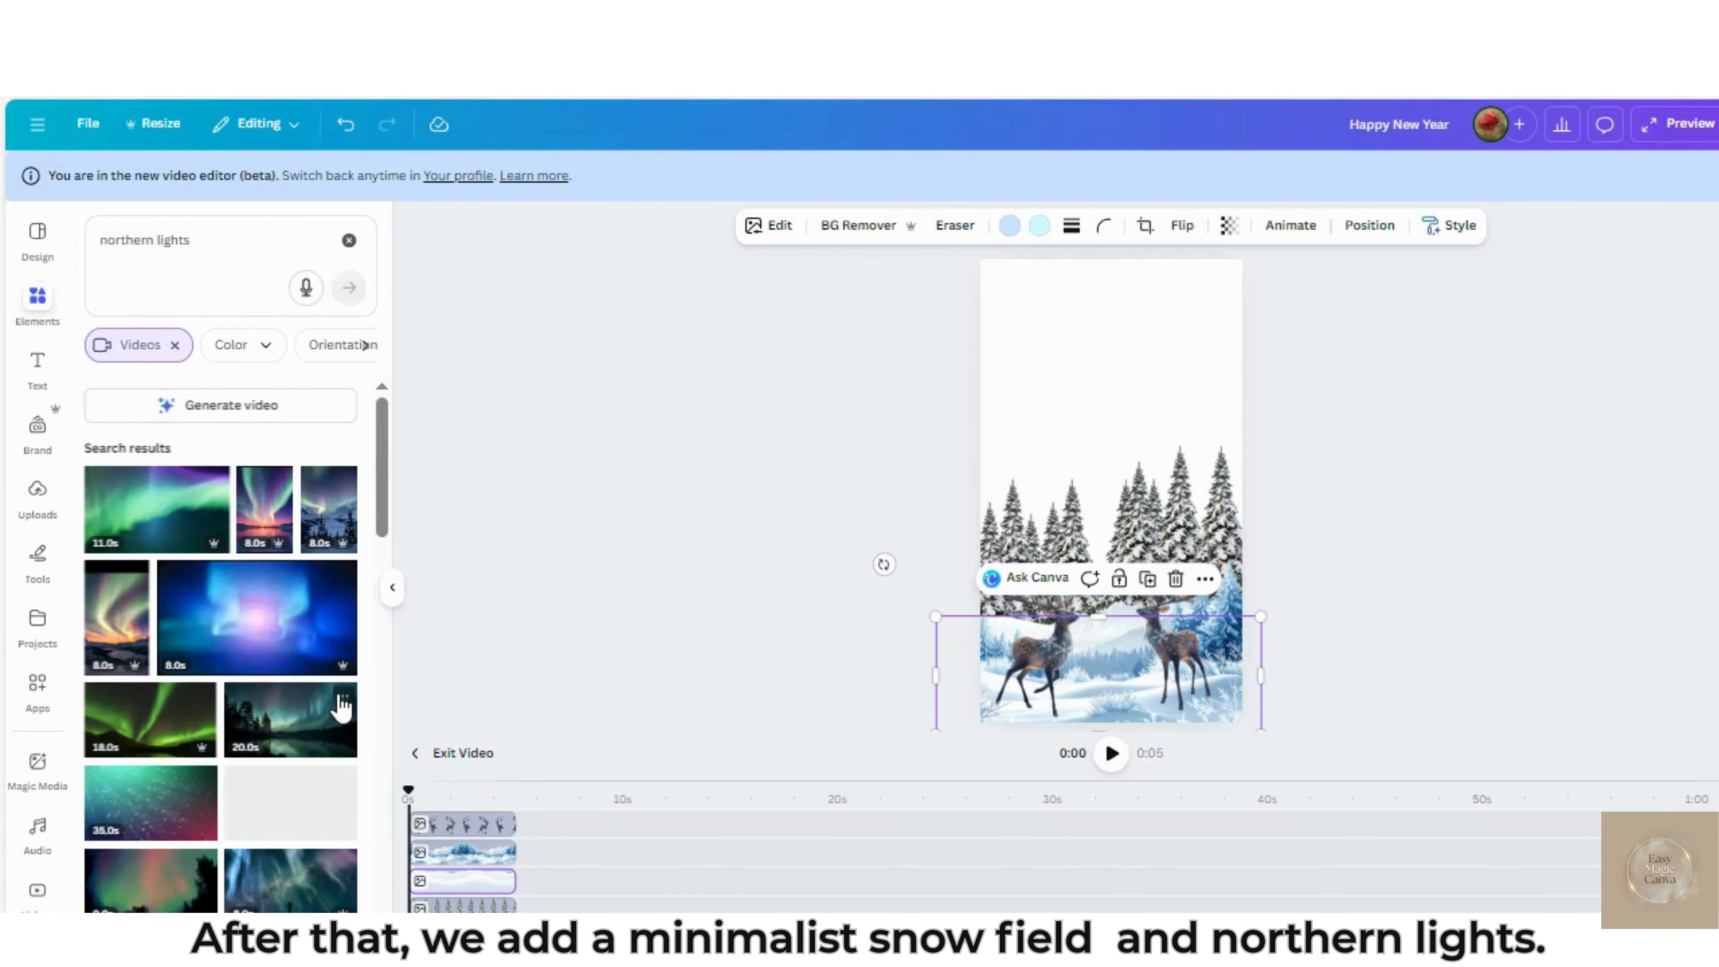
{"action": "scroll", "coordinate": [341, 701], "scroll_direction": "down", "scroll_amount": 3}
{"action": "scroll", "coordinate": [338, 704], "scroll_direction": "down", "scroll_amount": 1}
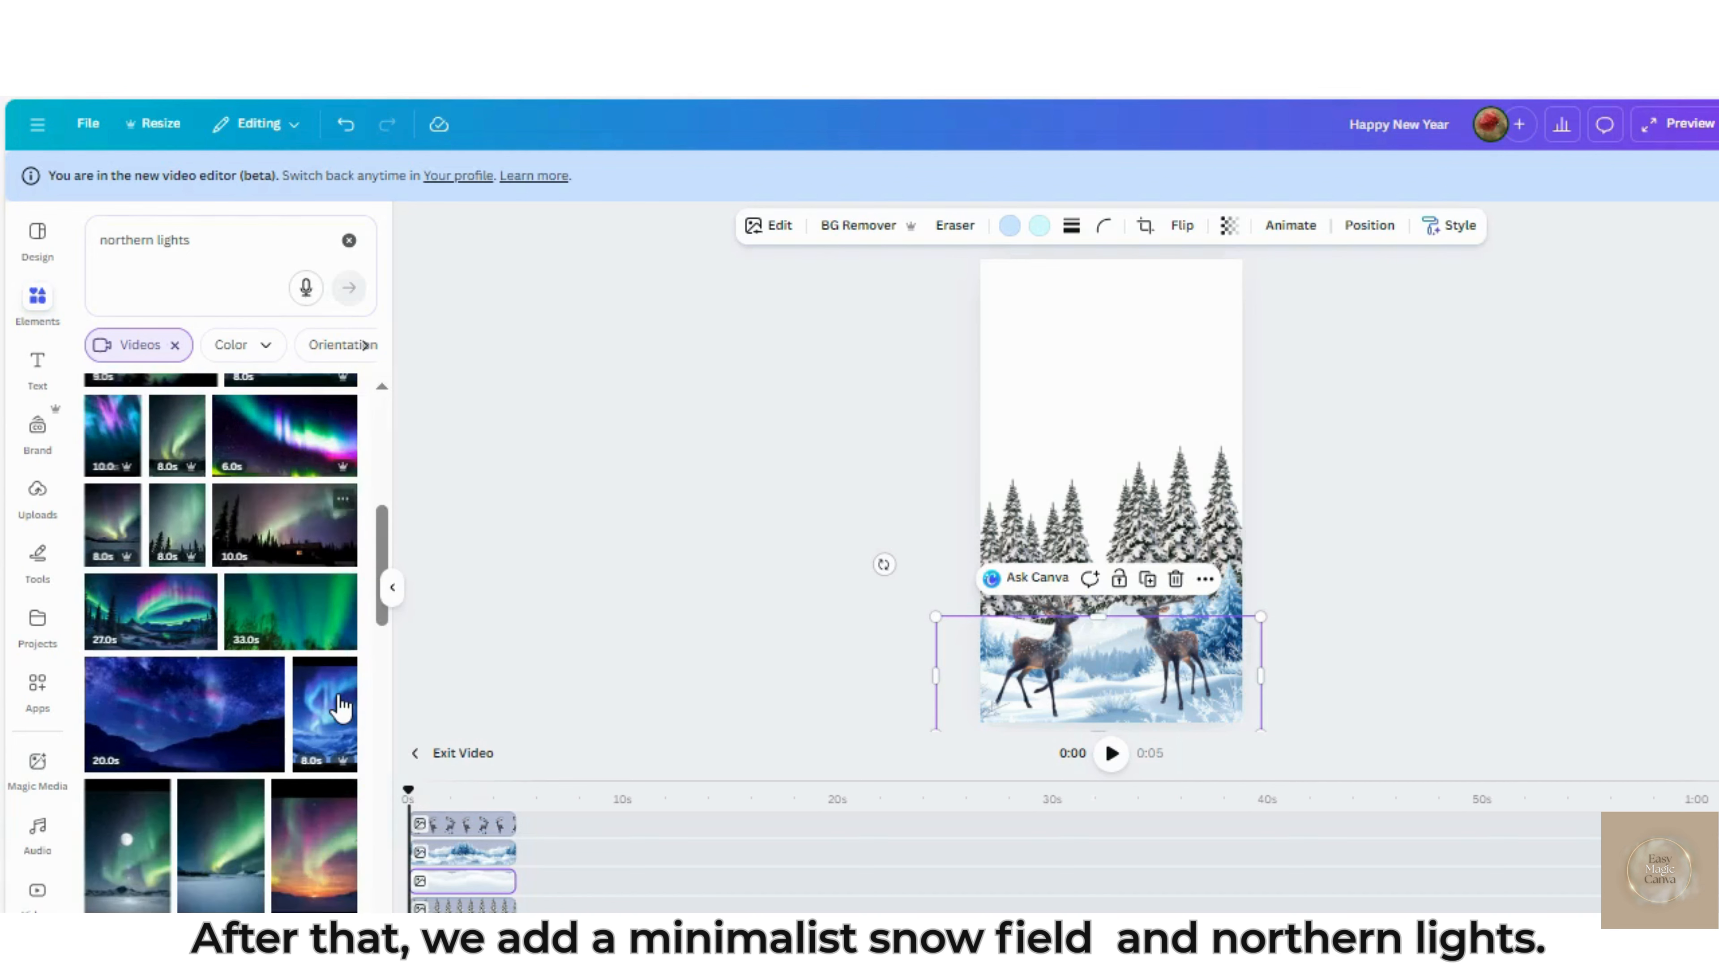
{"action": "scroll", "coordinate": [335, 703], "scroll_direction": "up", "scroll_amount": 3}
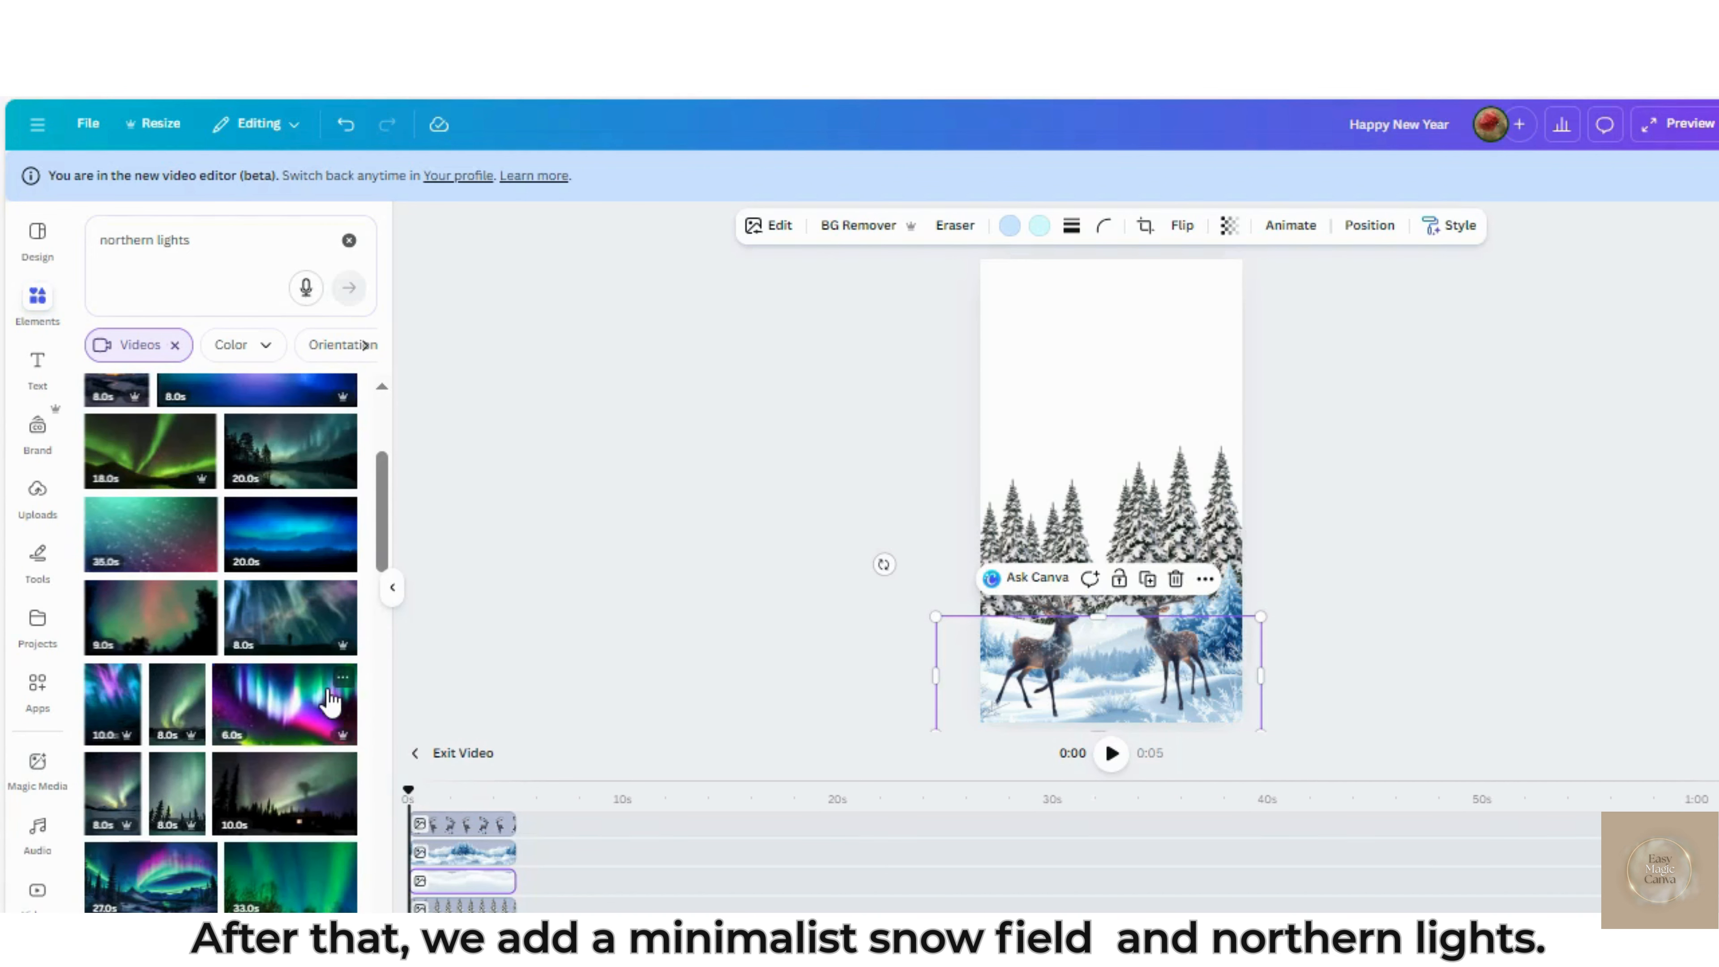
{"action": "scroll", "coordinate": [332, 701], "scroll_direction": "up", "scroll_amount": 3}
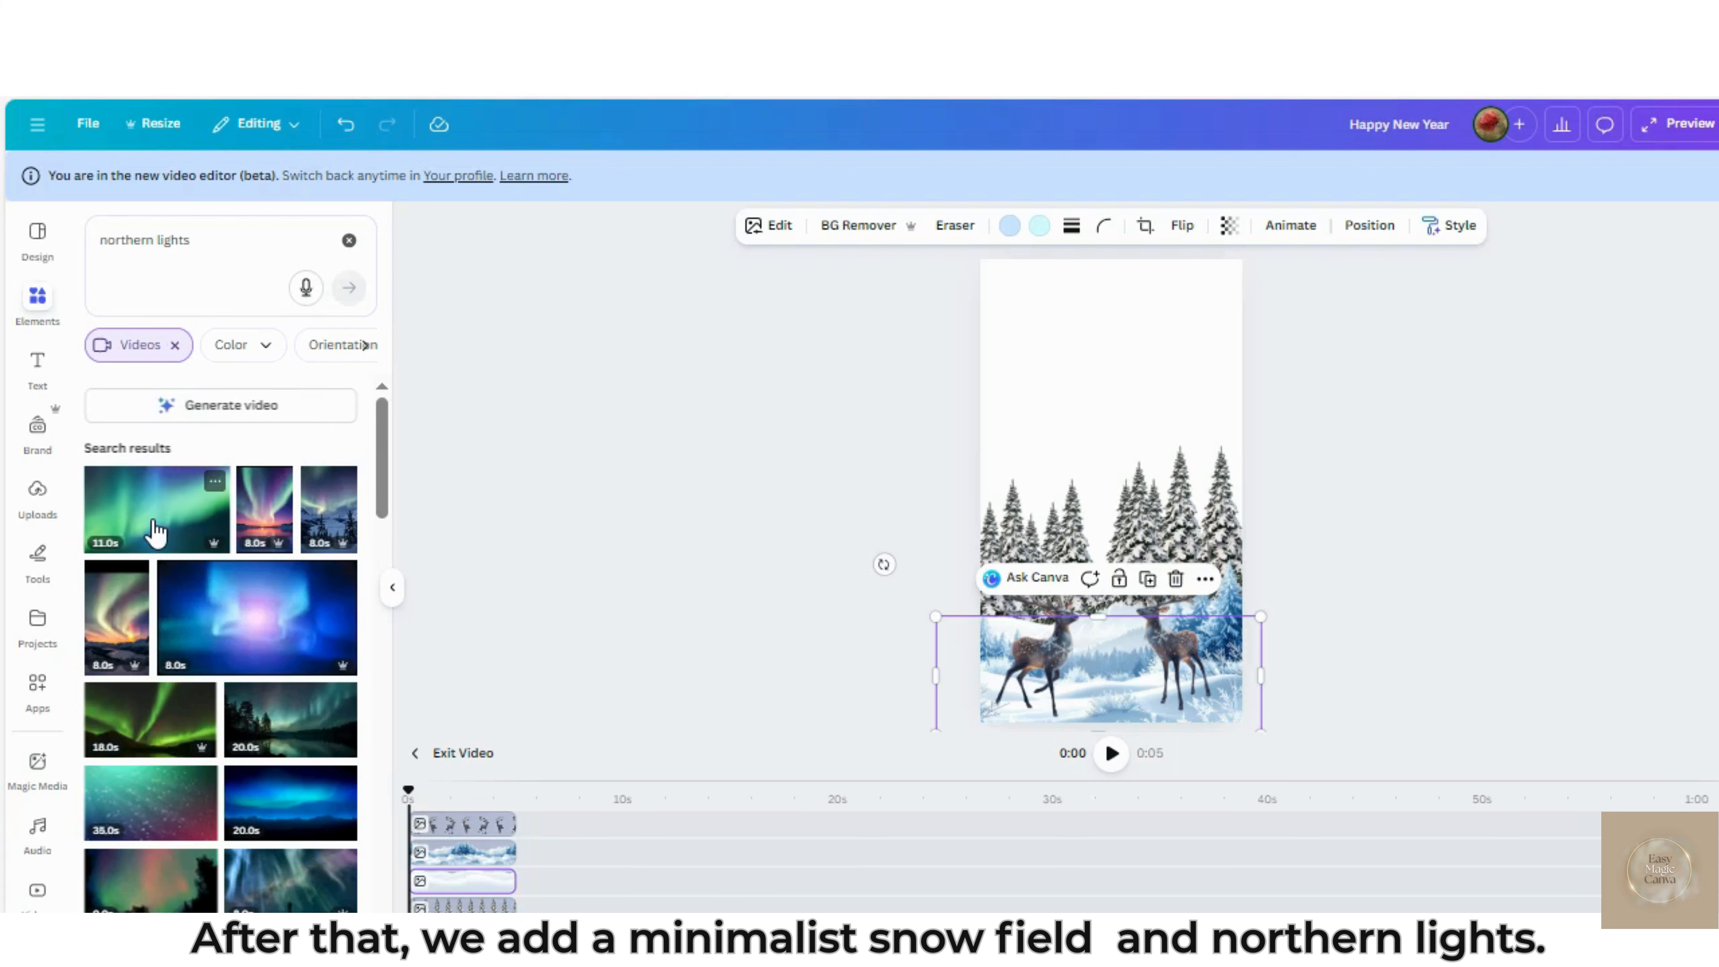
{"action": "left_click_drag", "start_coordinate": [161, 525], "coordinate": [473, 881]}
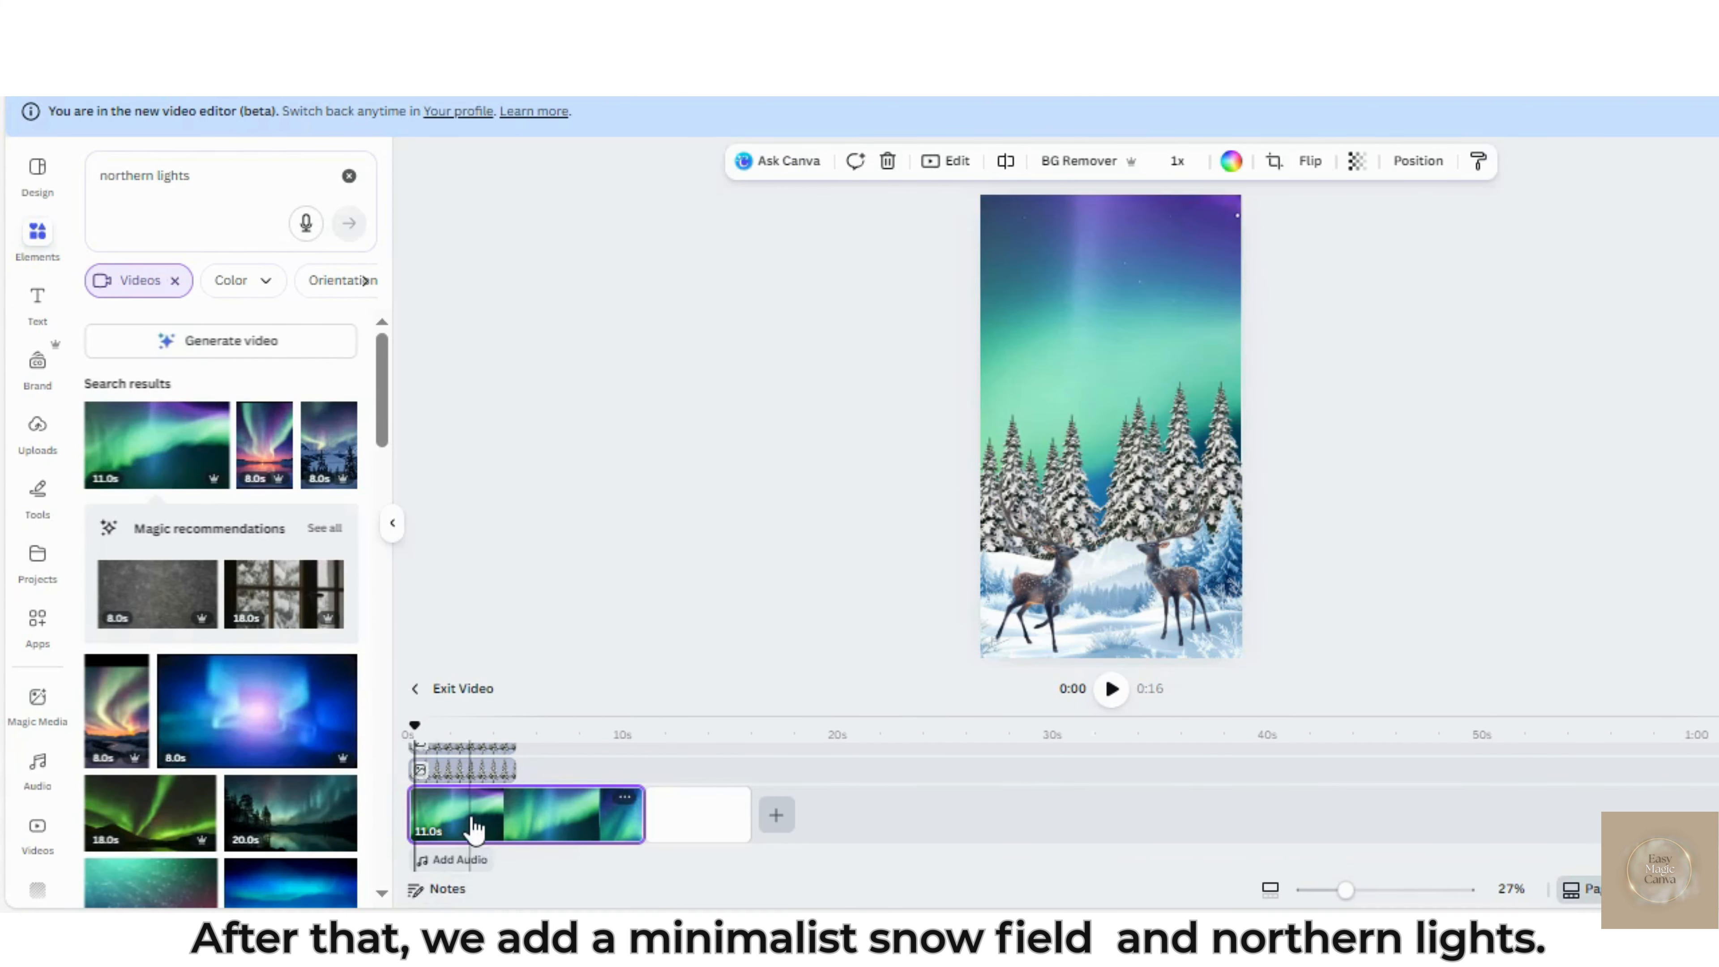
Extend the element layers' duration to match the 11-second aurora video and flip the video
{"action": "left_click_drag", "start_coordinate": [514, 770], "coordinate": [635, 775]}
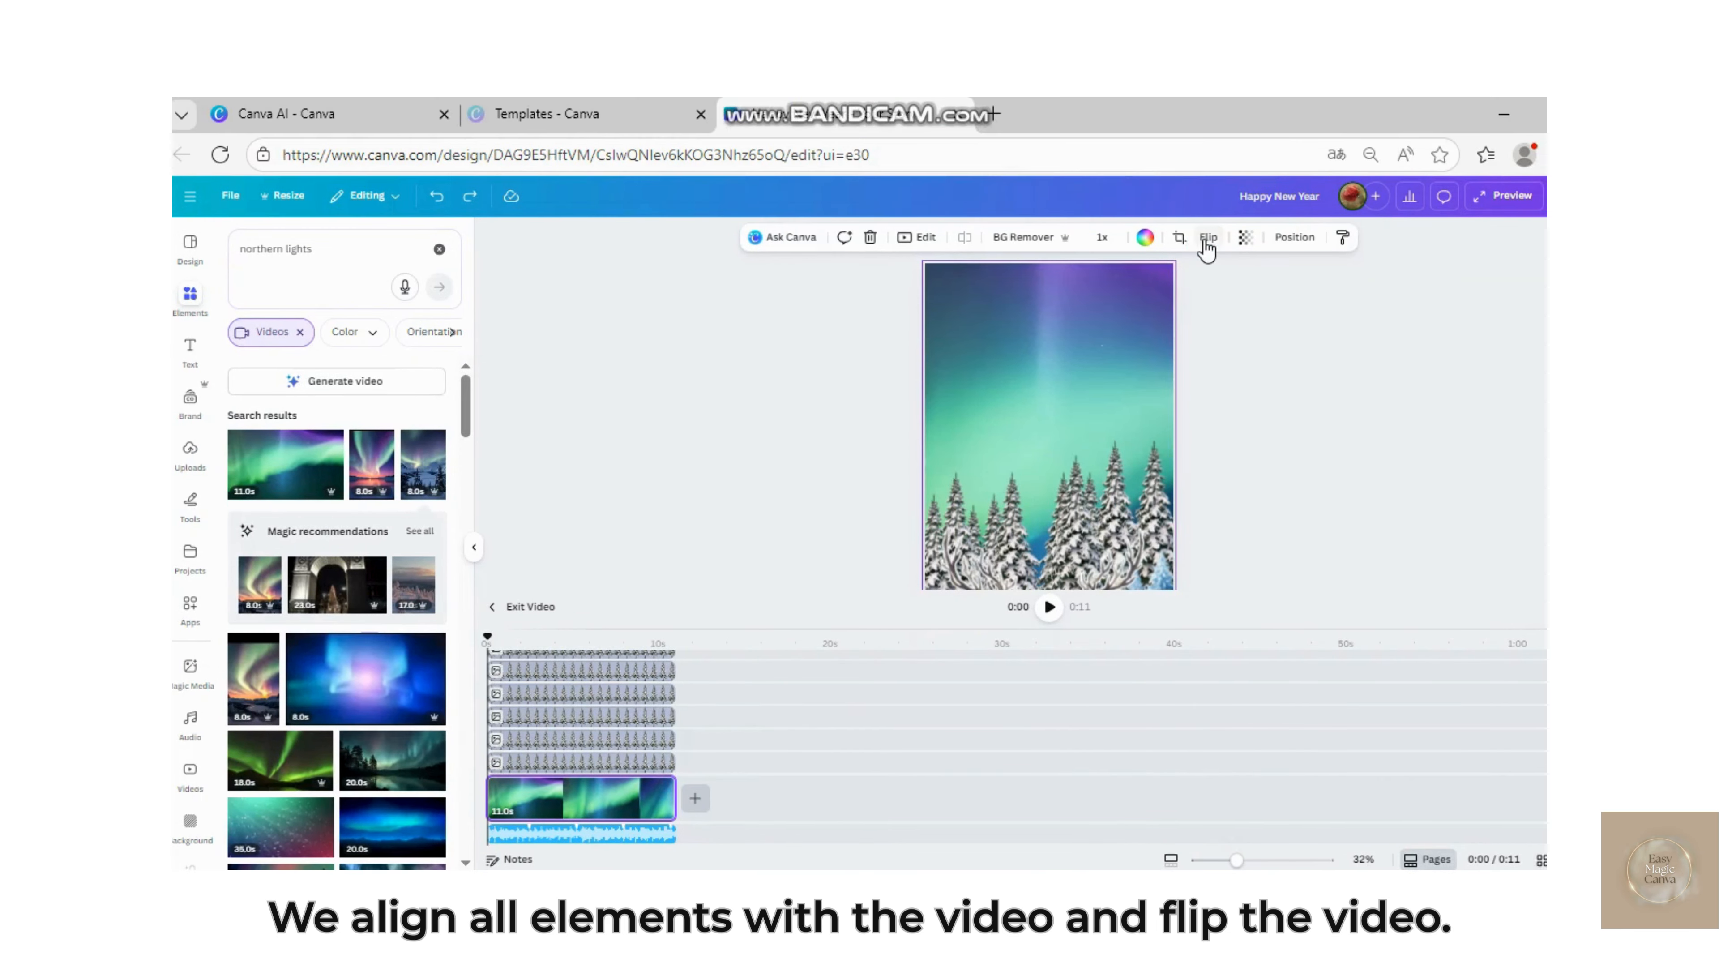
{"action": "left_click", "coordinate": [1207, 244]}
{"action": "left_click", "coordinate": [1221, 310]}
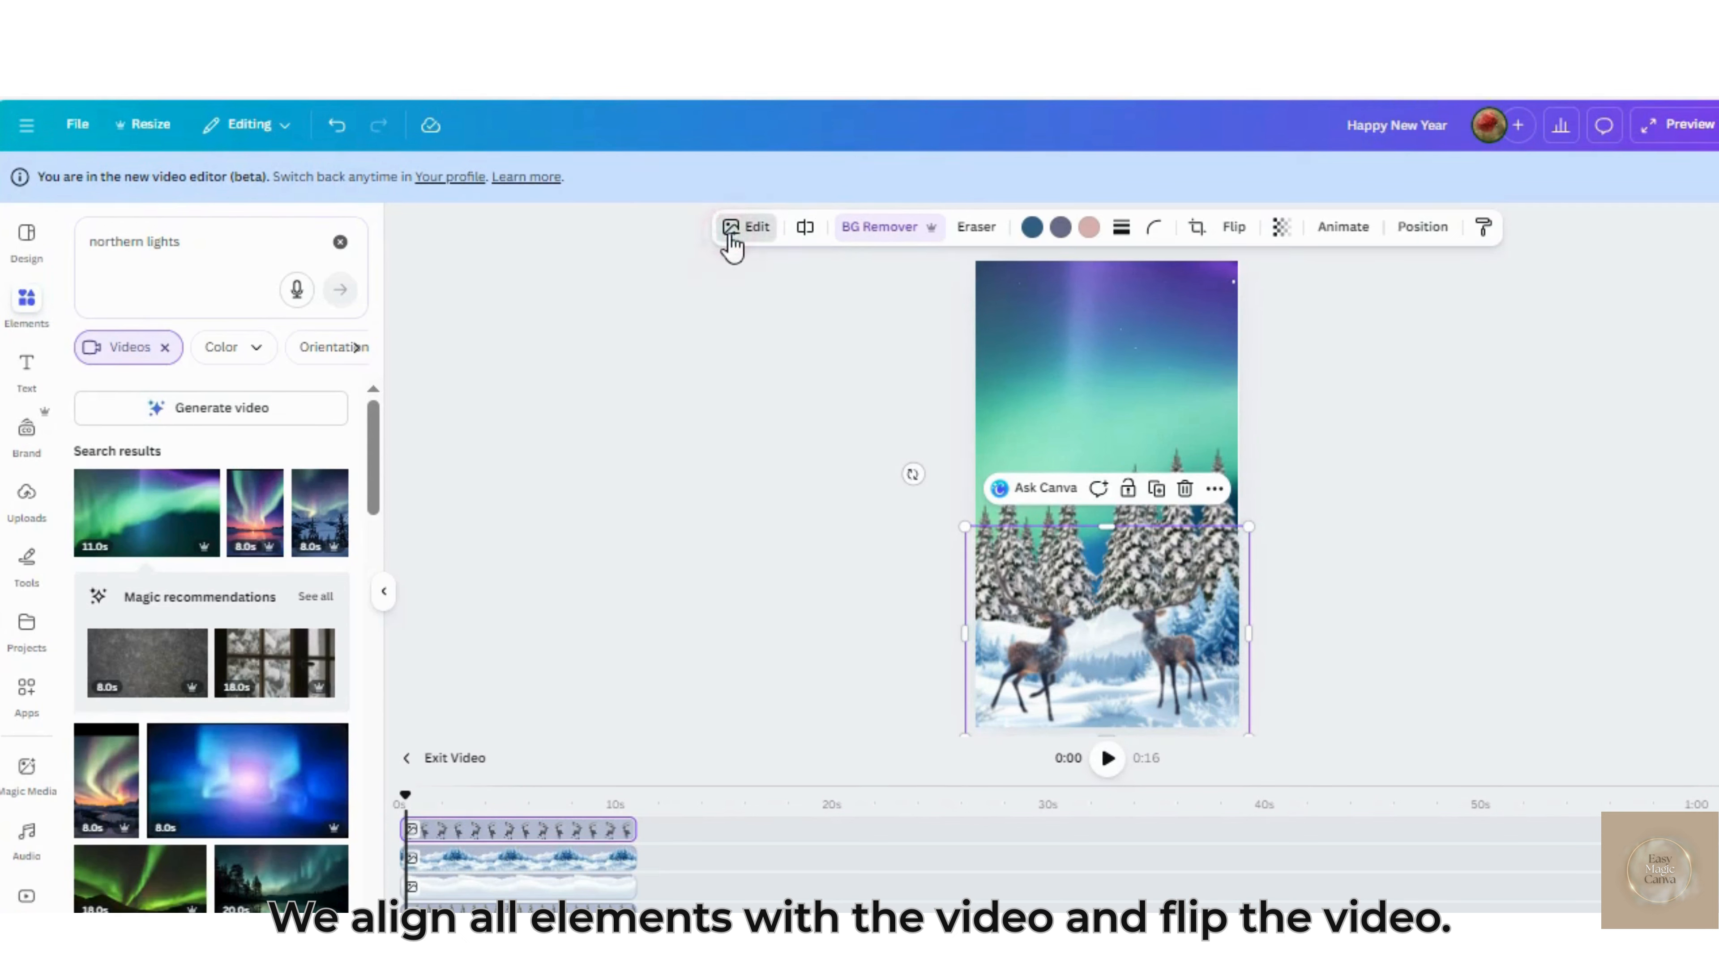
Give the deer image an Outline shadow with size 10 and white color #FFFFFF, and return to the elements library
{"action": "left_click", "coordinate": [738, 234]}
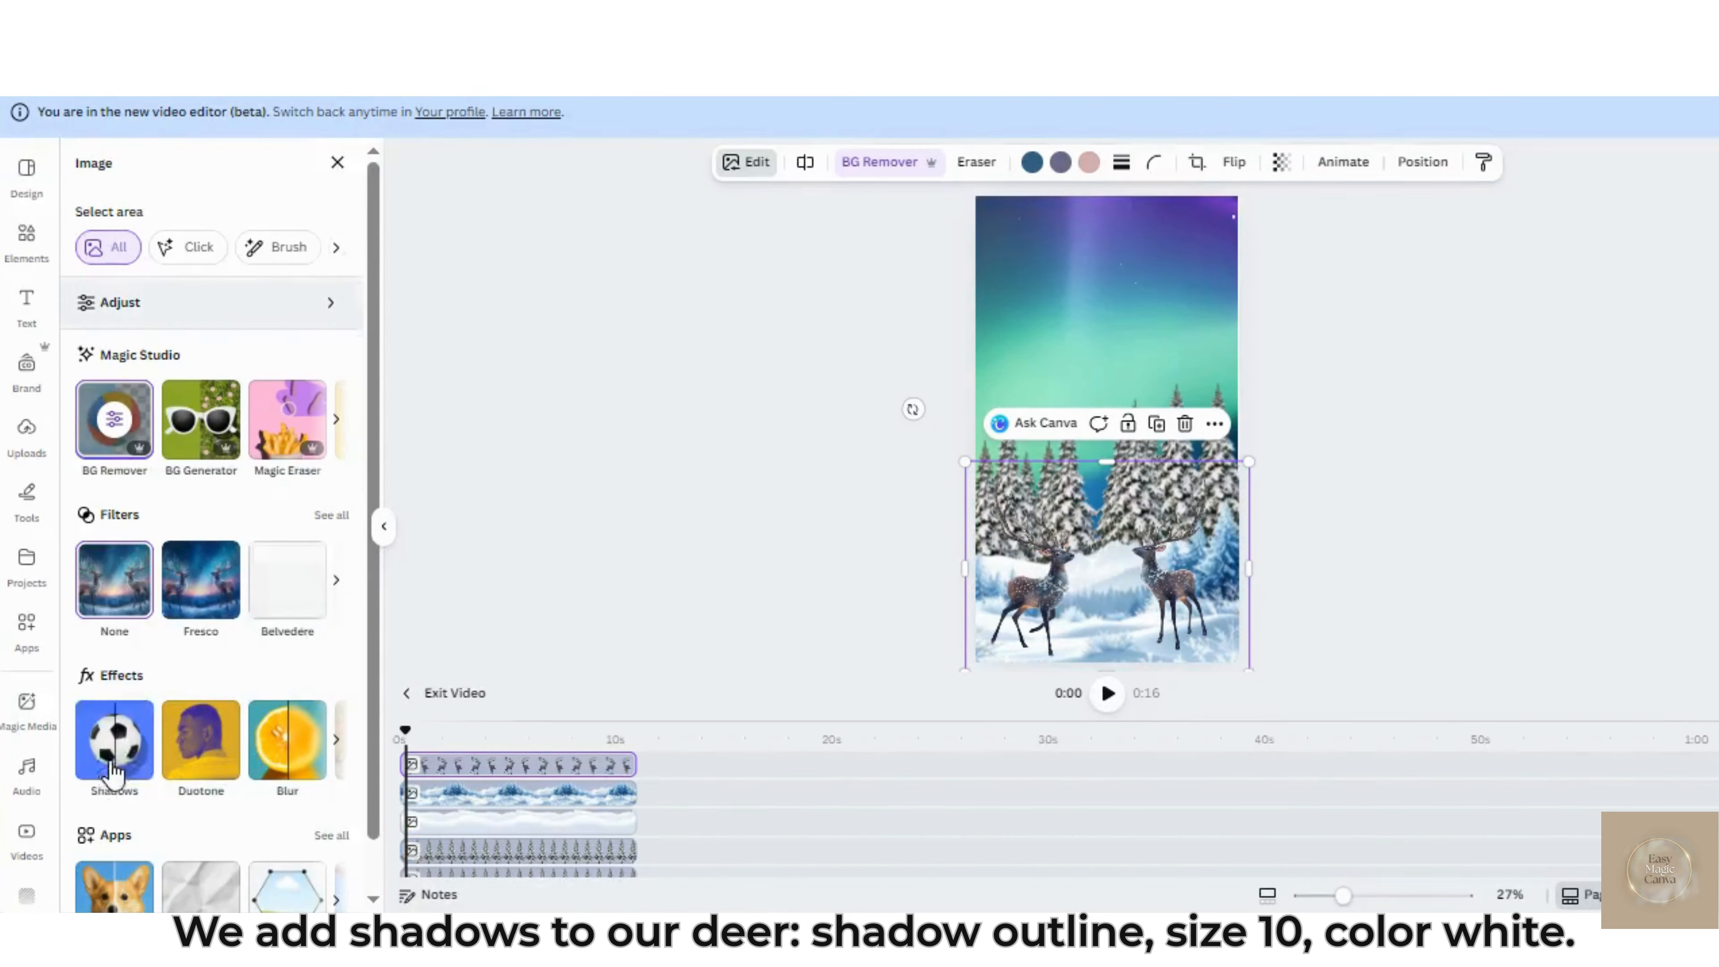
{"action": "left_click", "coordinate": [113, 741]}
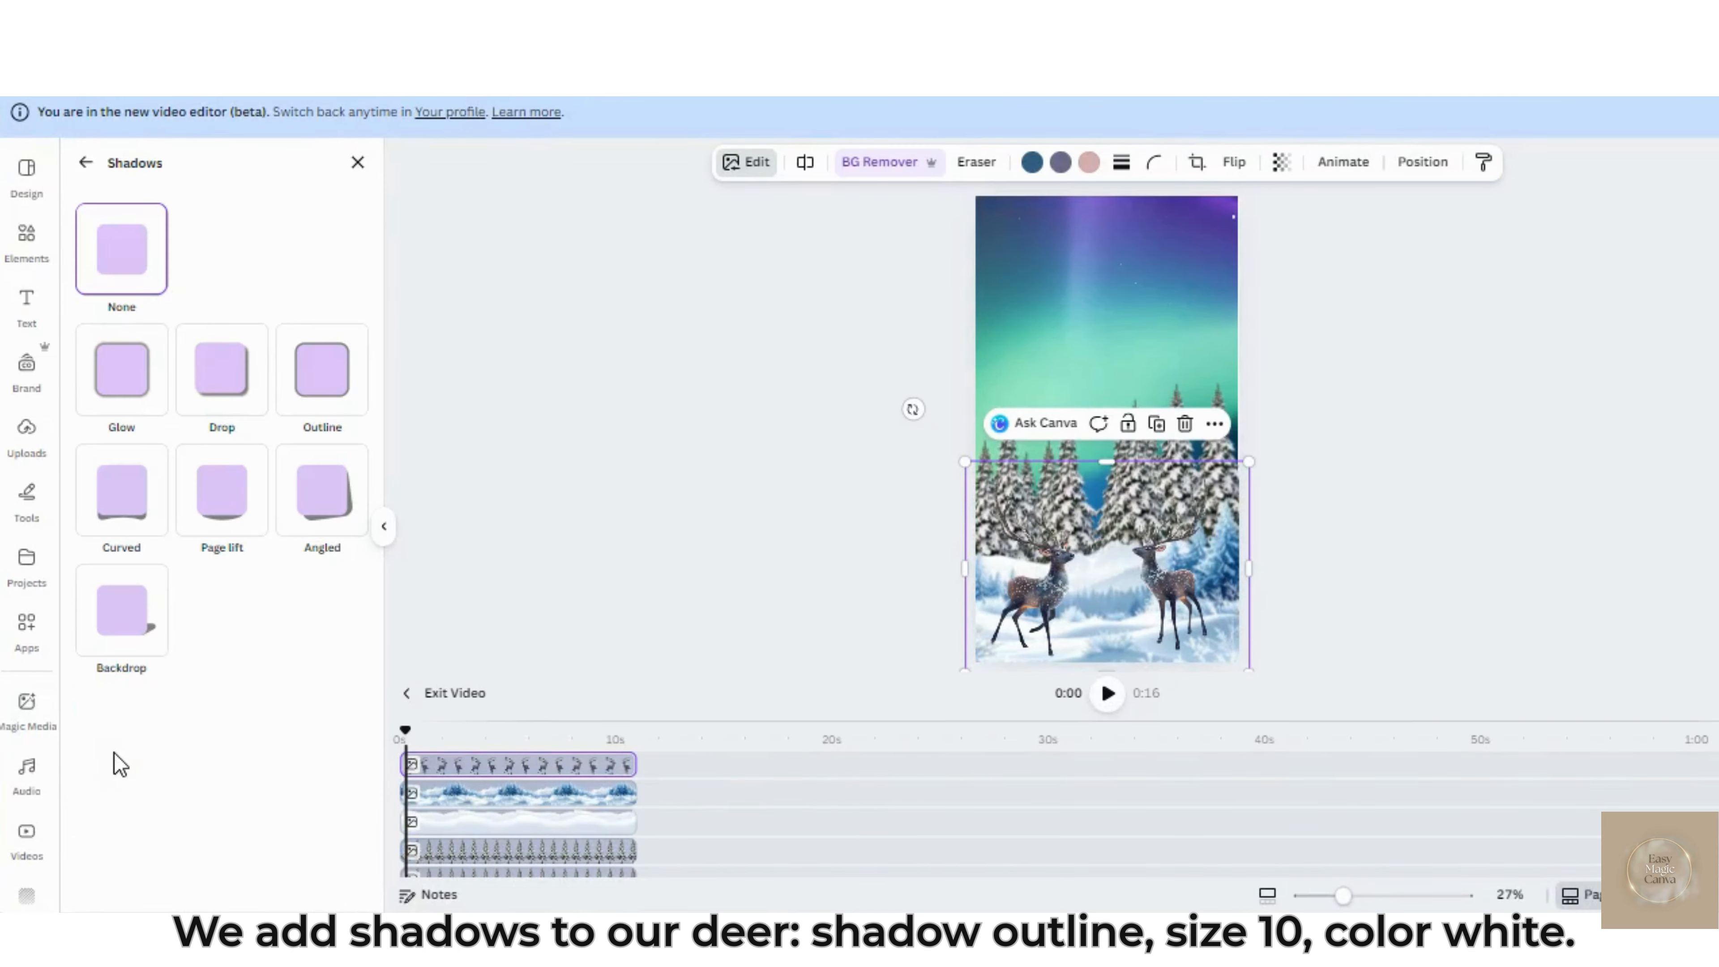
{"action": "left_click", "coordinate": [332, 372]}
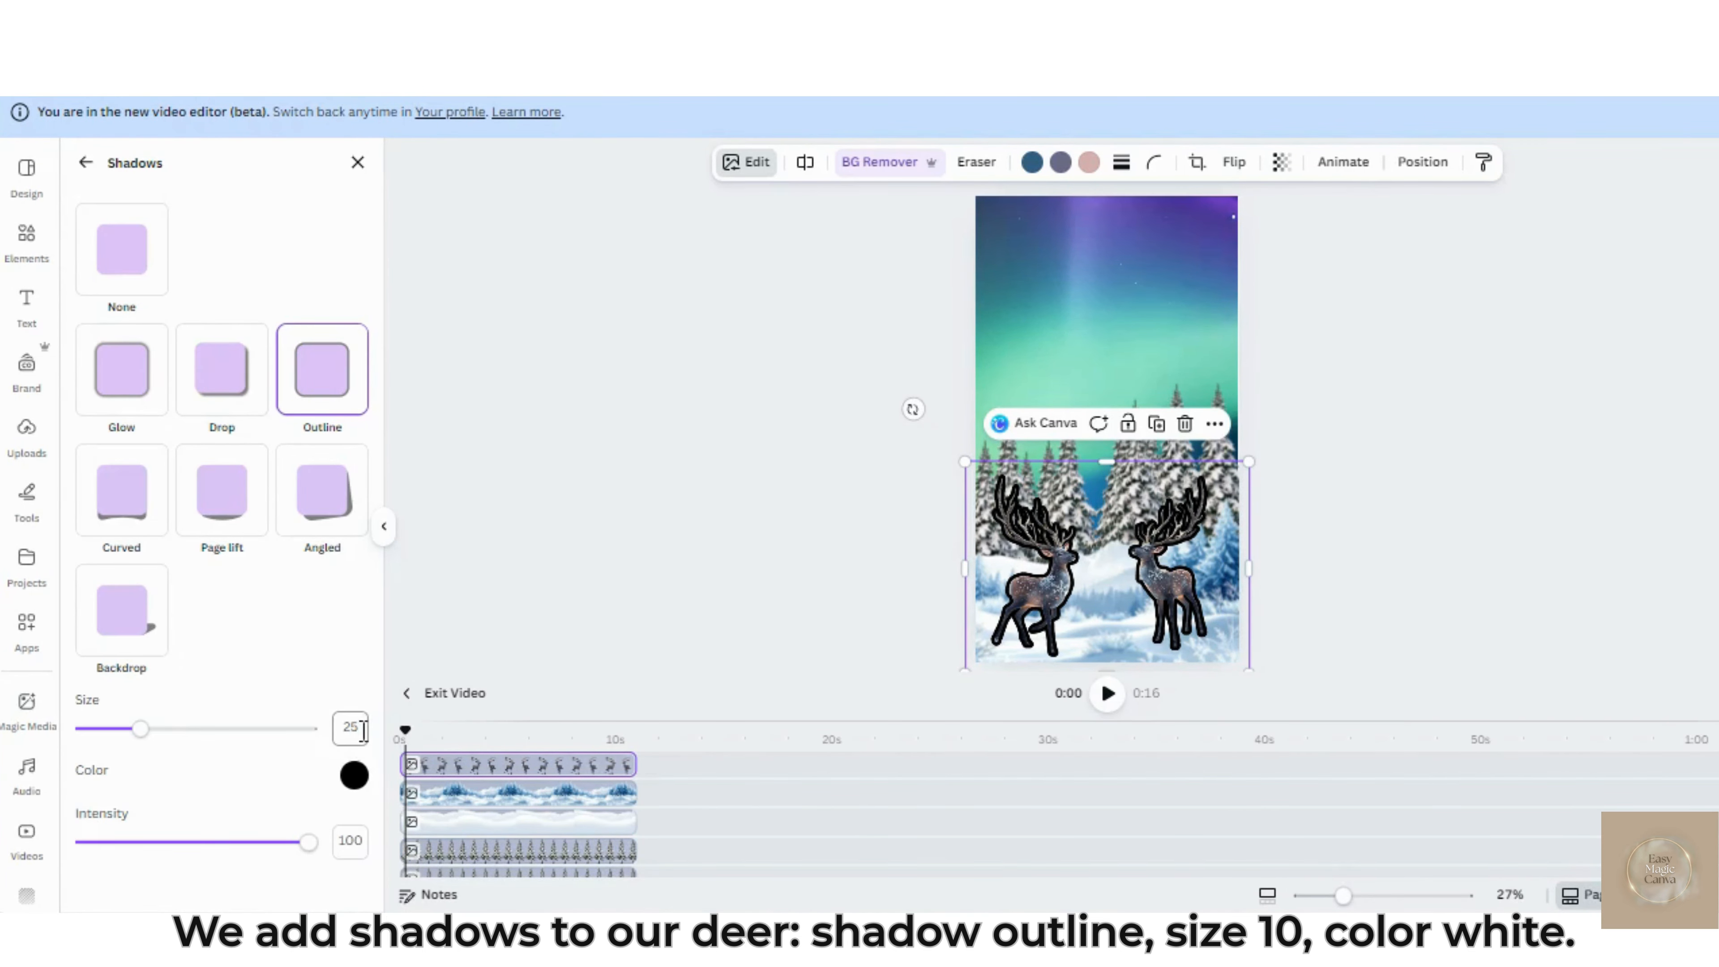
{"action": "left_click_drag", "start_coordinate": [140, 730], "coordinate": [104, 738]}
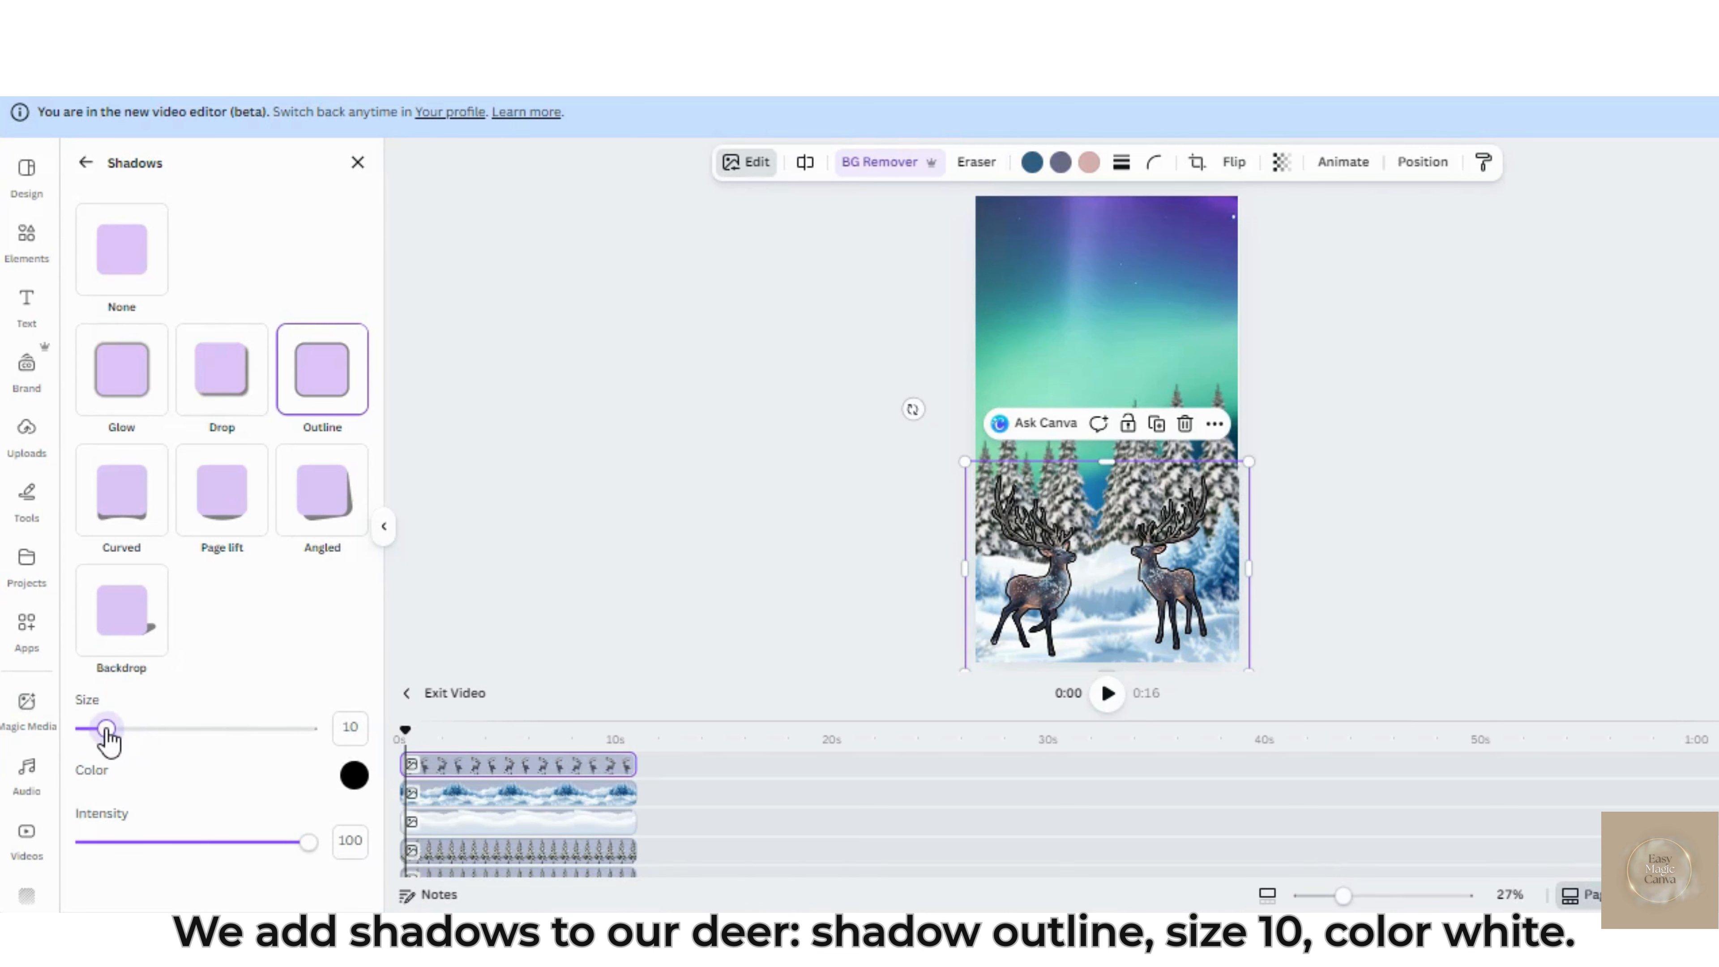
{"action": "left_click", "coordinate": [354, 776]}
{"action": "type", "text": "#FFFFFF"}
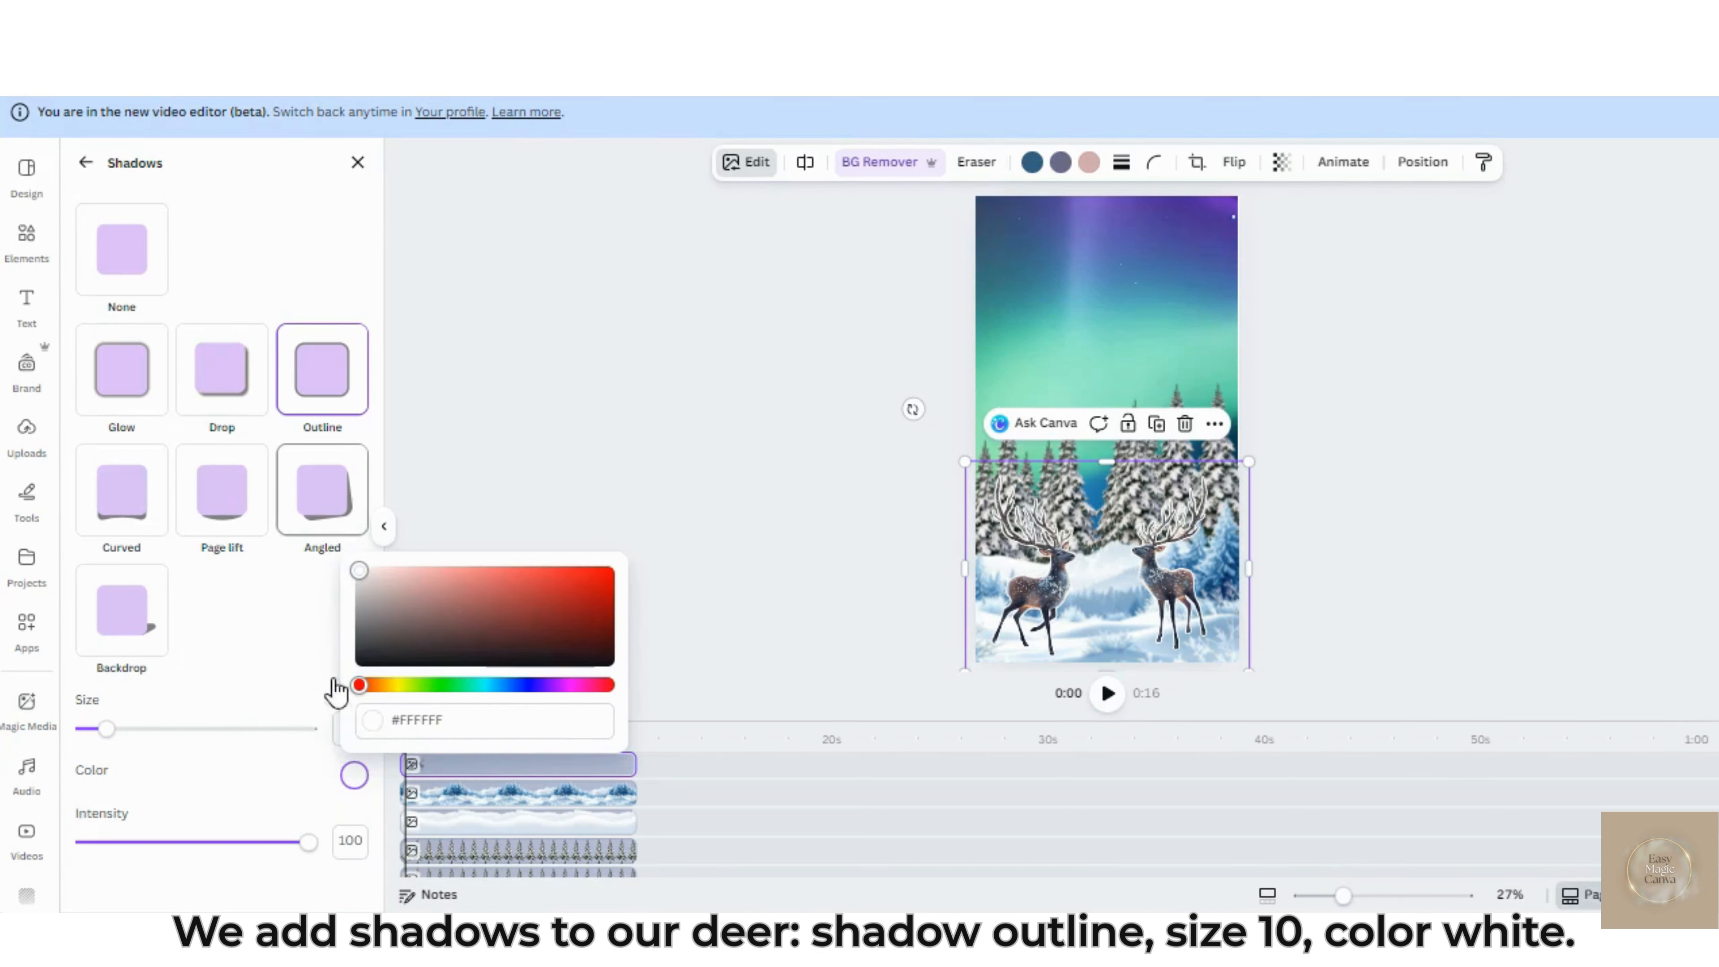
{"action": "left_click", "coordinate": [353, 784]}
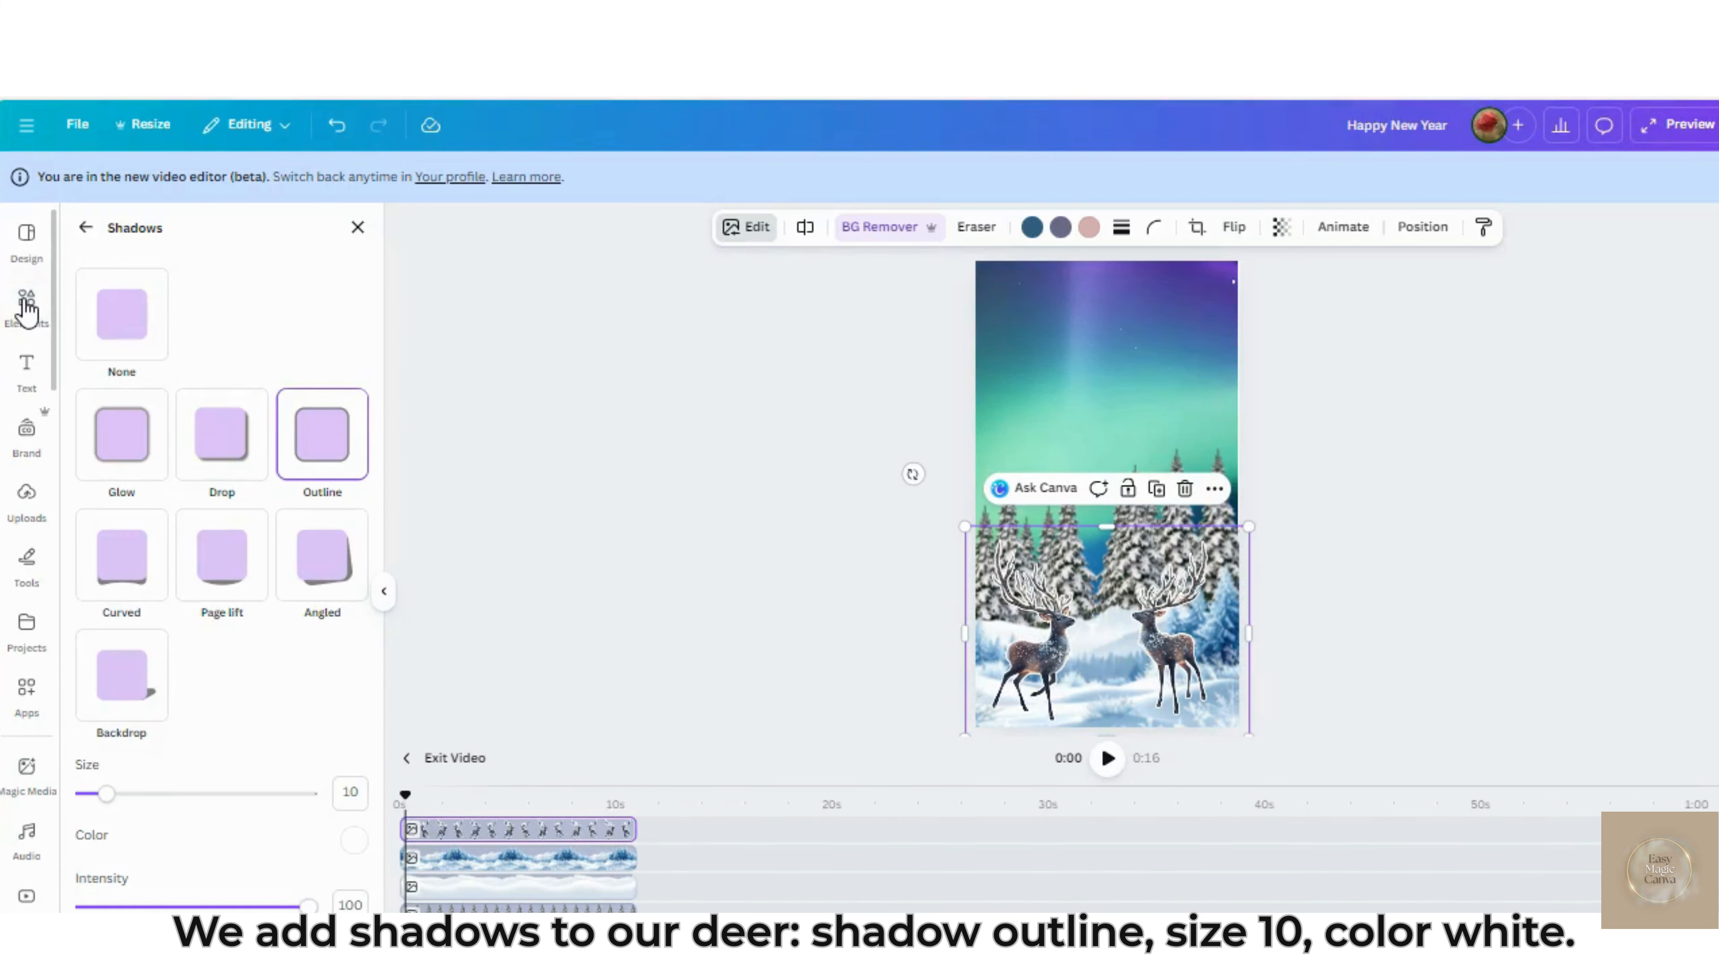
{"action": "left_click", "coordinate": [27, 310]}
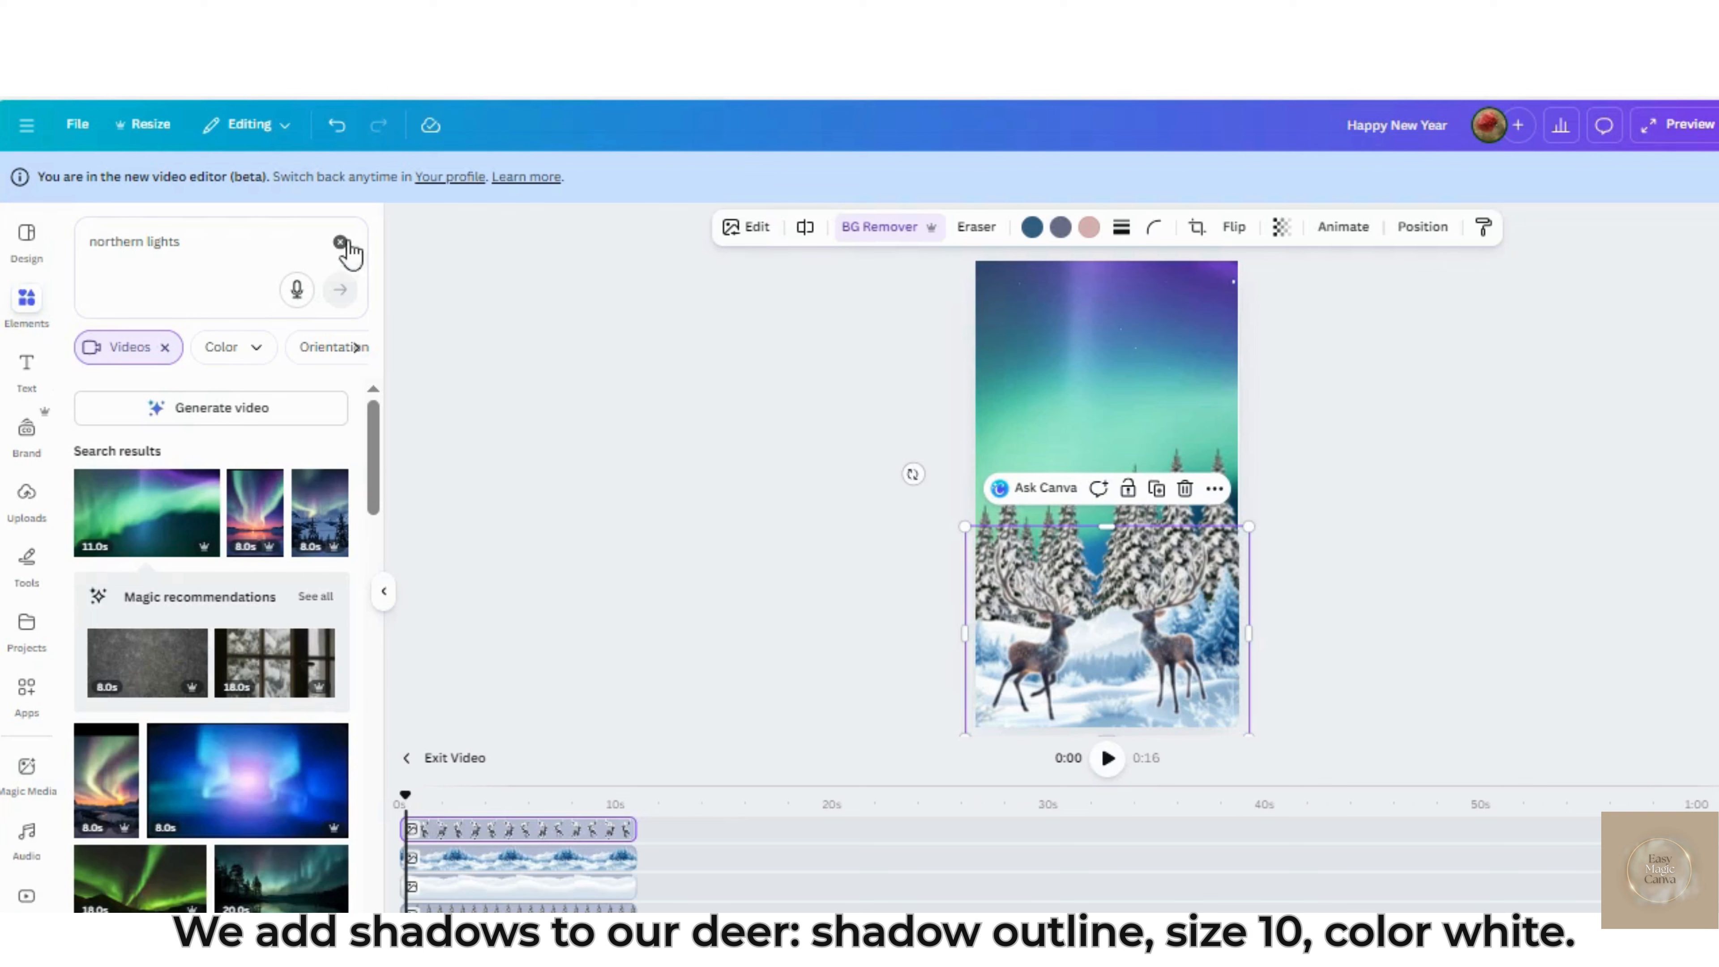
Search the elements for "sanra claus hat" and fit a red Santa hat onto each deer's head
{"action": "left_click", "coordinate": [338, 244]}
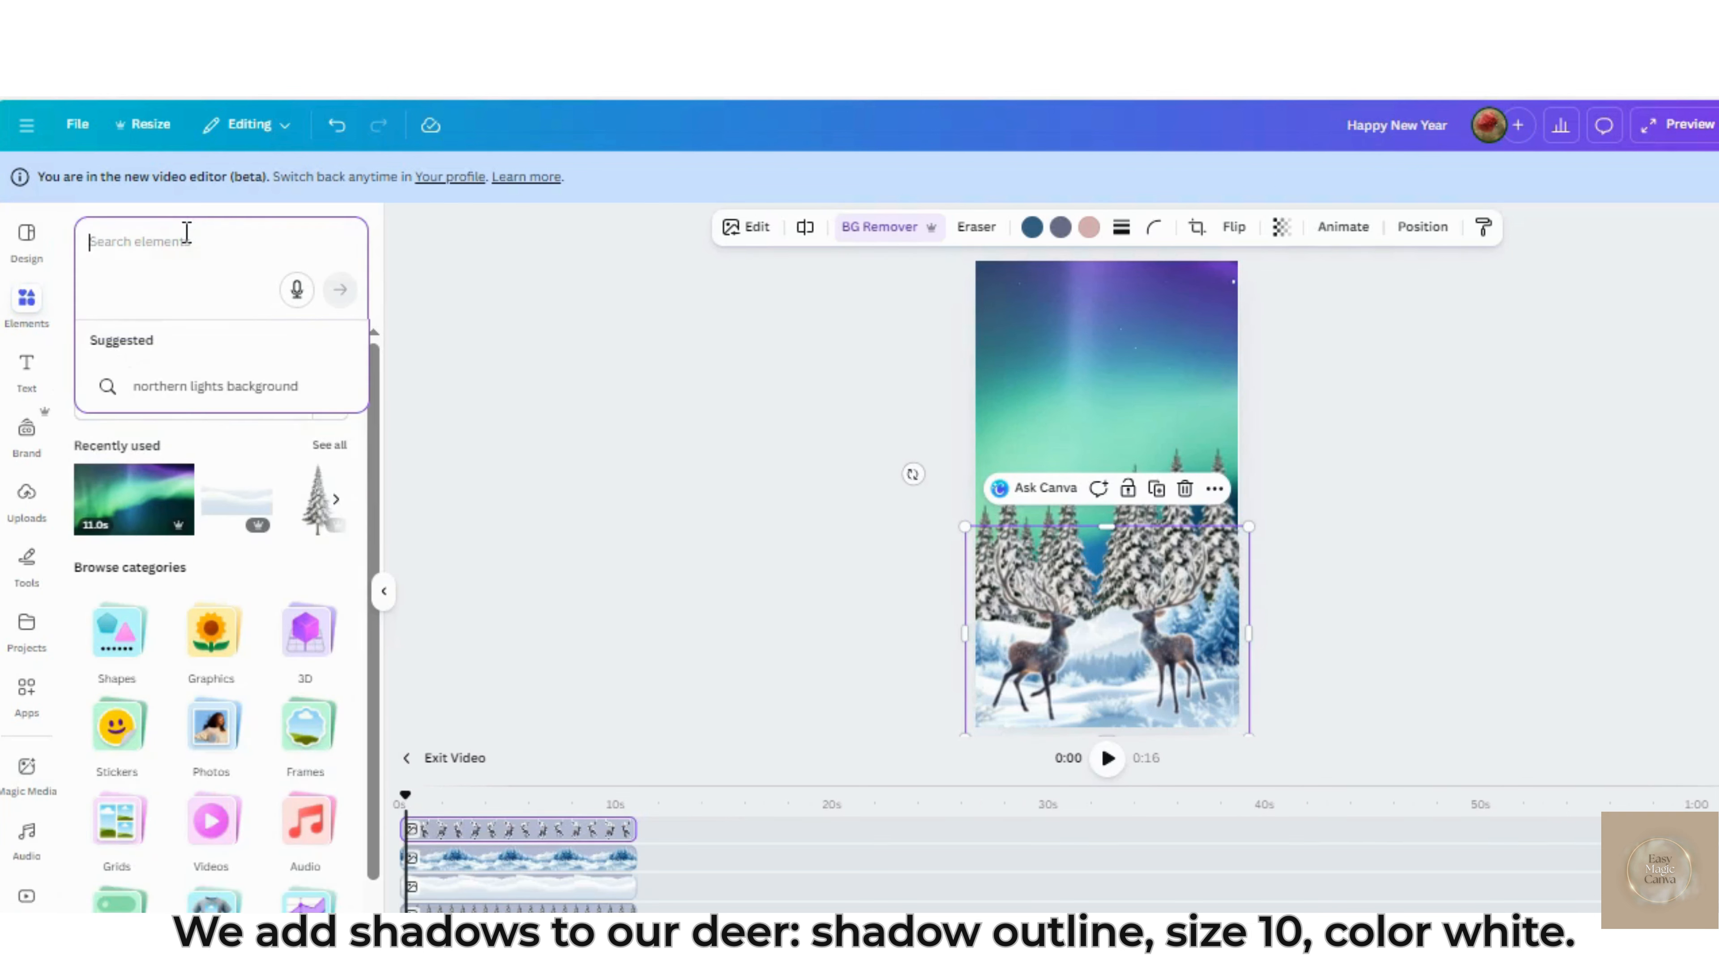
{"action": "type", "text": "sanra claus"}
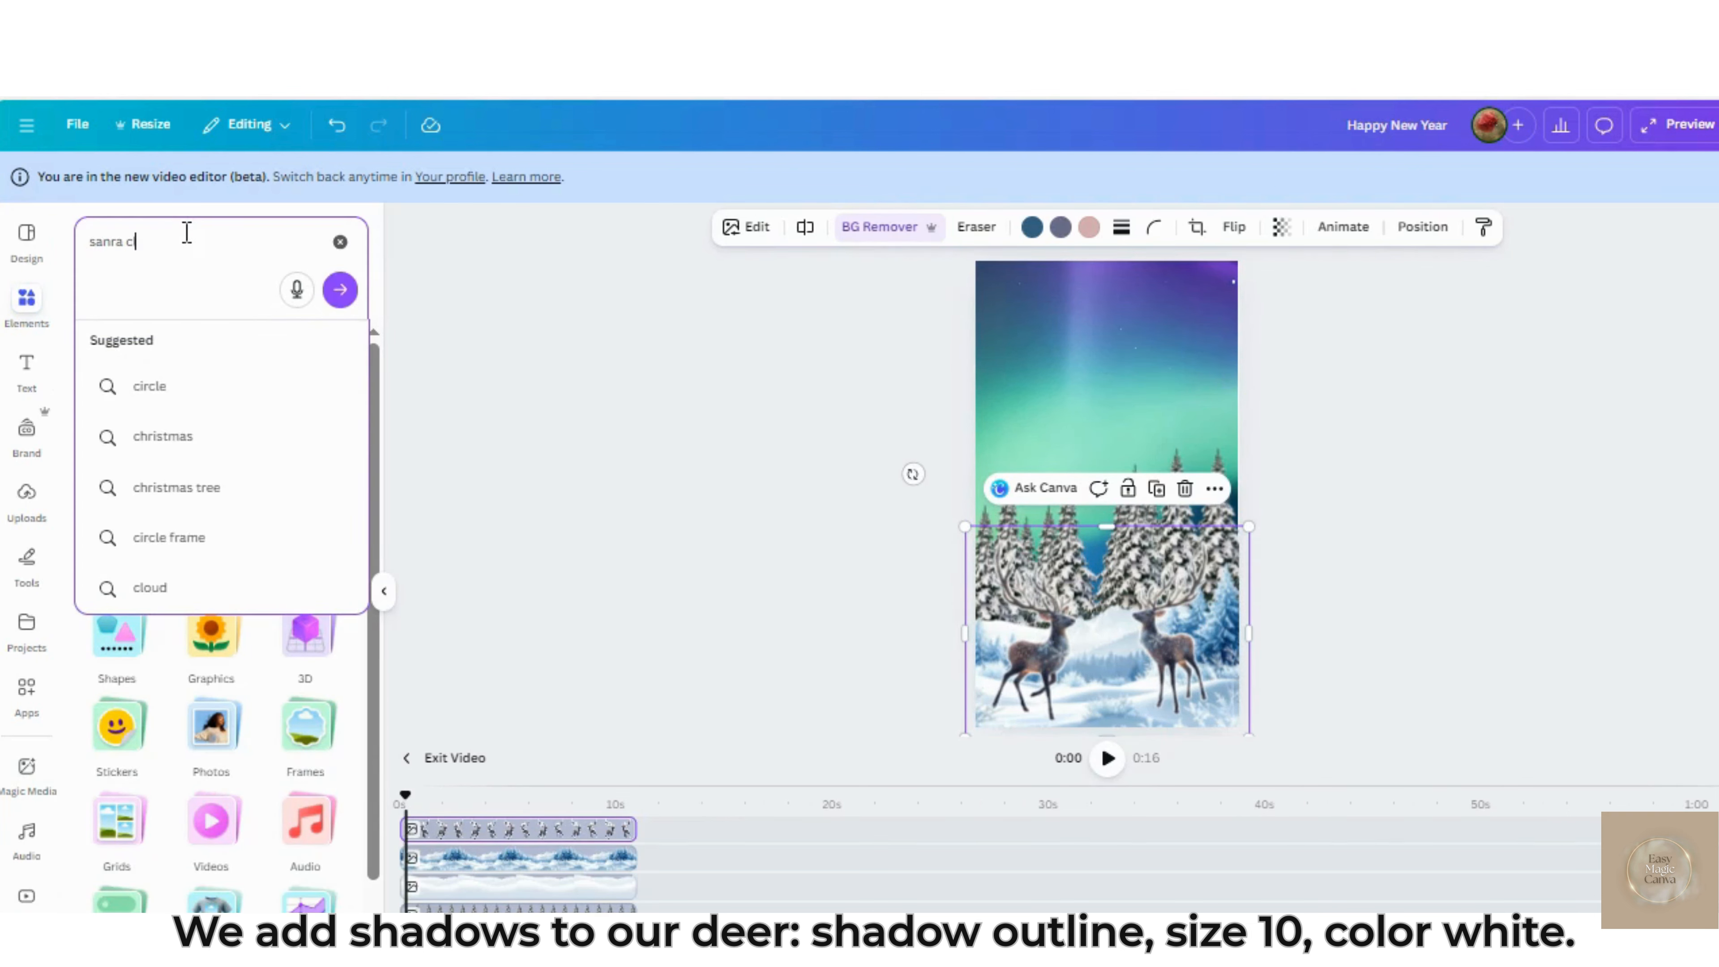
{"action": "type", "text": " hat"}
{"action": "key", "text": "Return"}
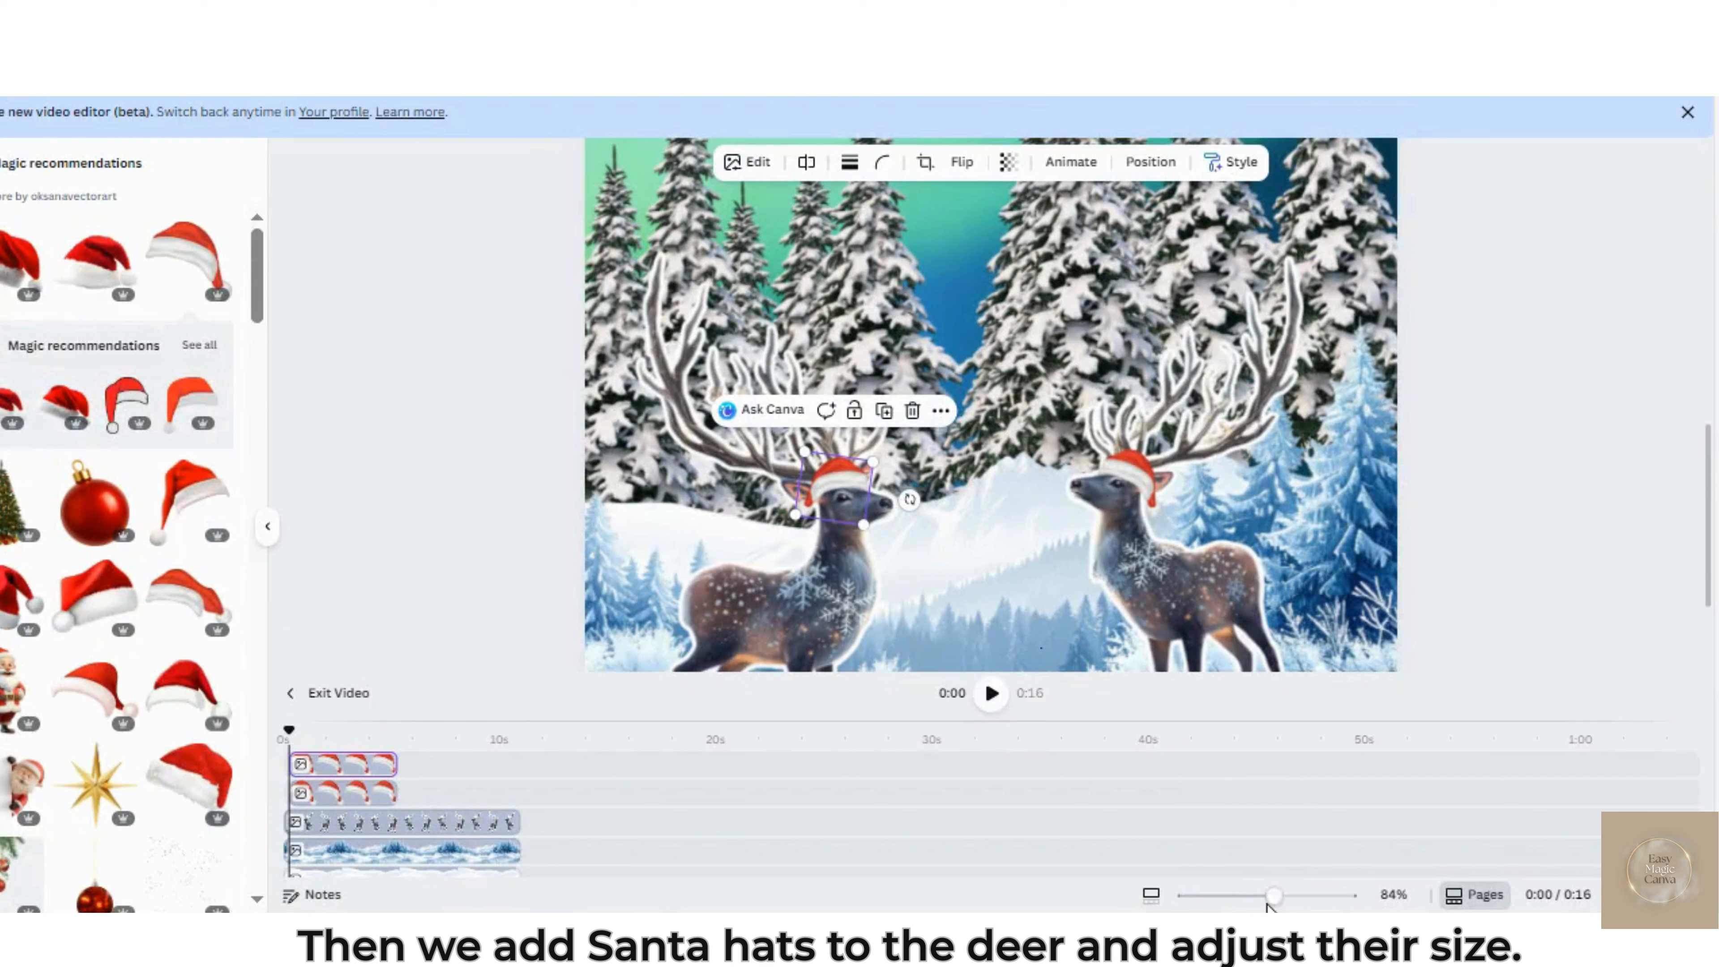
Add a heading to the design that reads "Happy"
{"action": "left_click_drag", "start_coordinate": [1270, 895], "coordinate": [1229, 900]}
{"action": "scroll", "coordinate": [1297, 420], "scroll_direction": "up", "scroll_amount": 1}
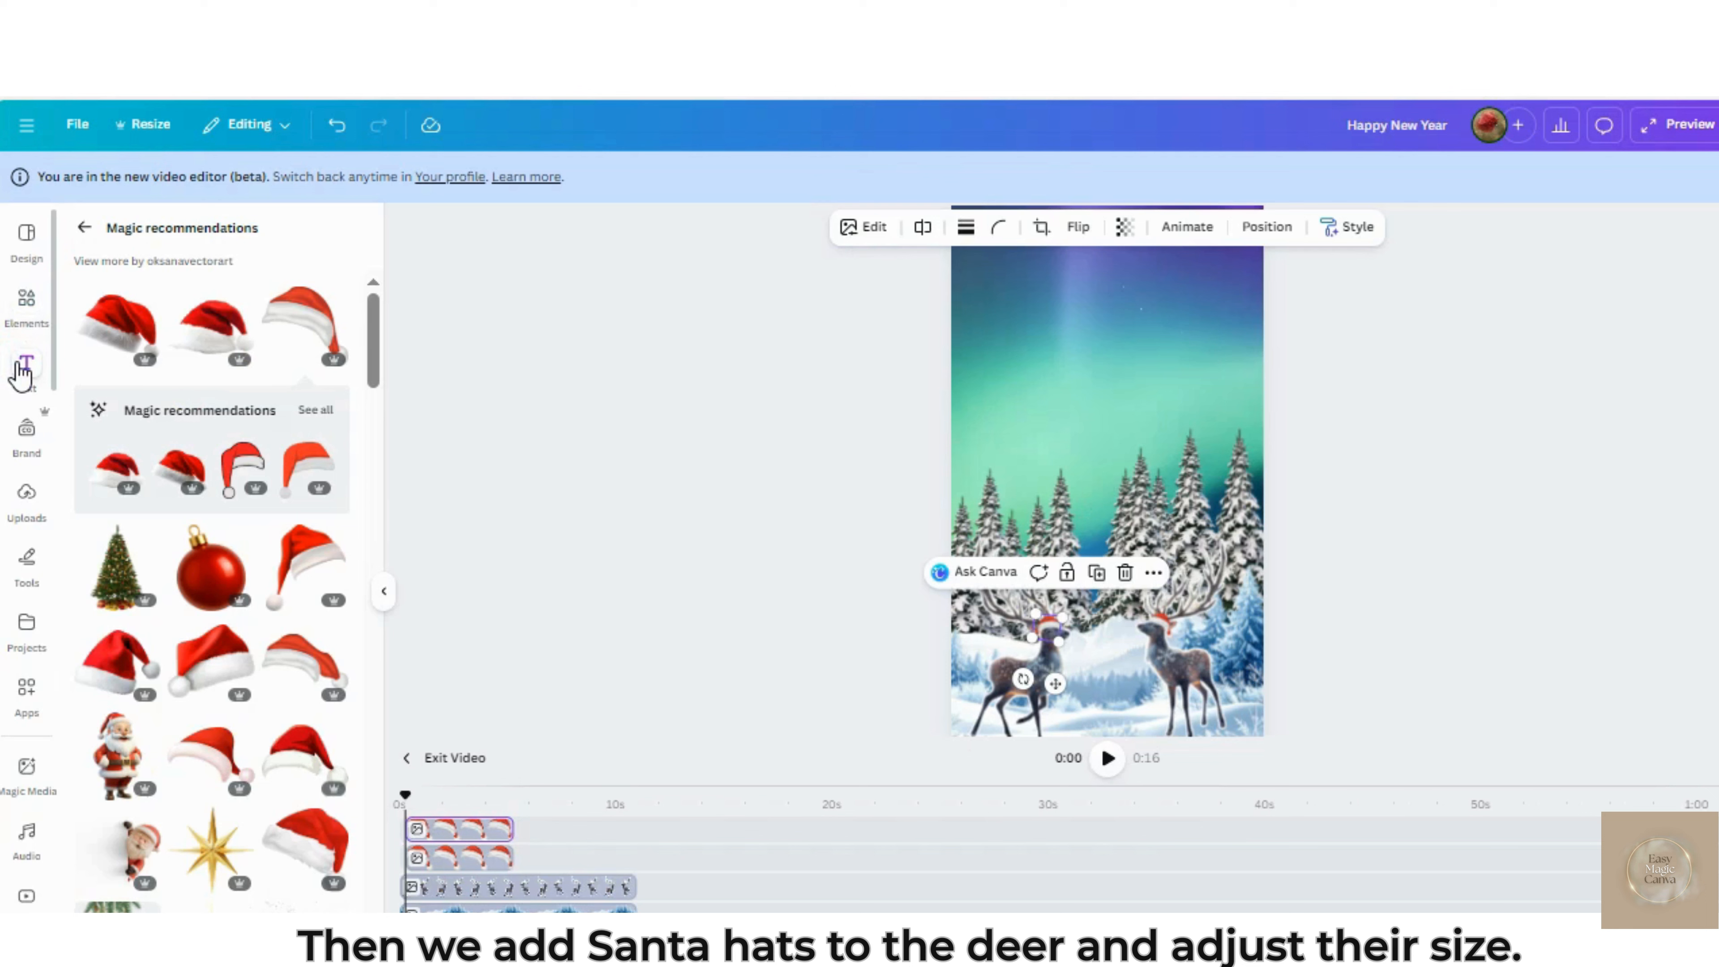
{"action": "left_click", "coordinate": [27, 366]}
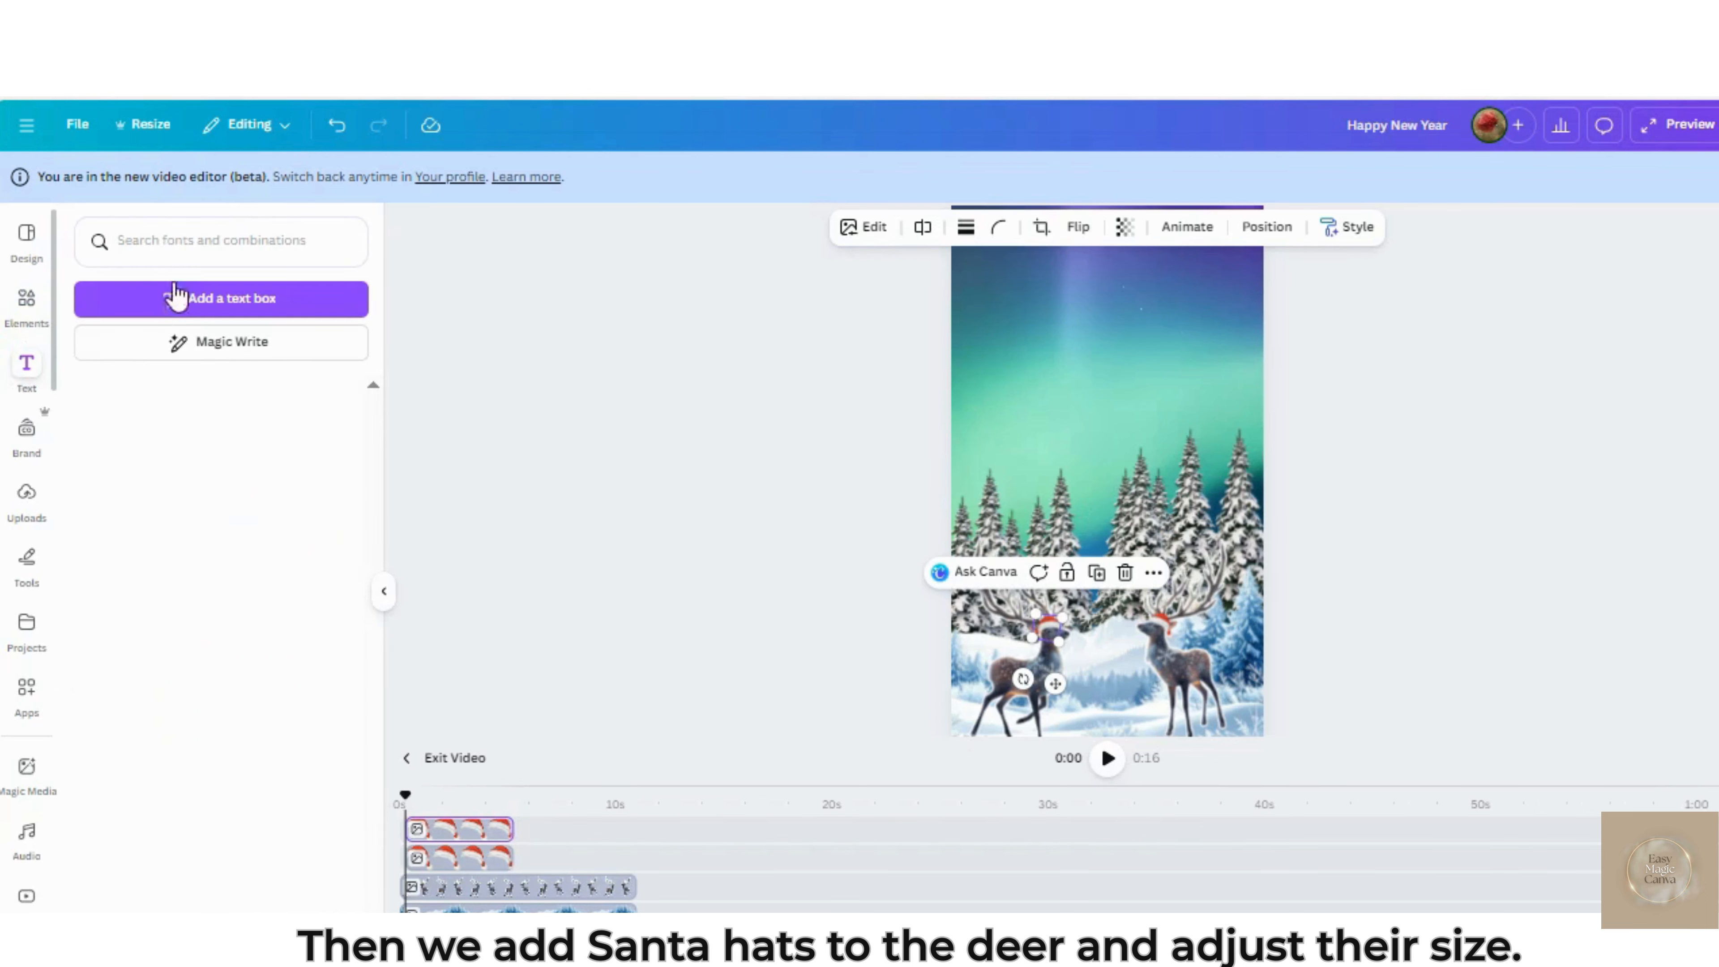
{"action": "left_click", "coordinate": [171, 539]}
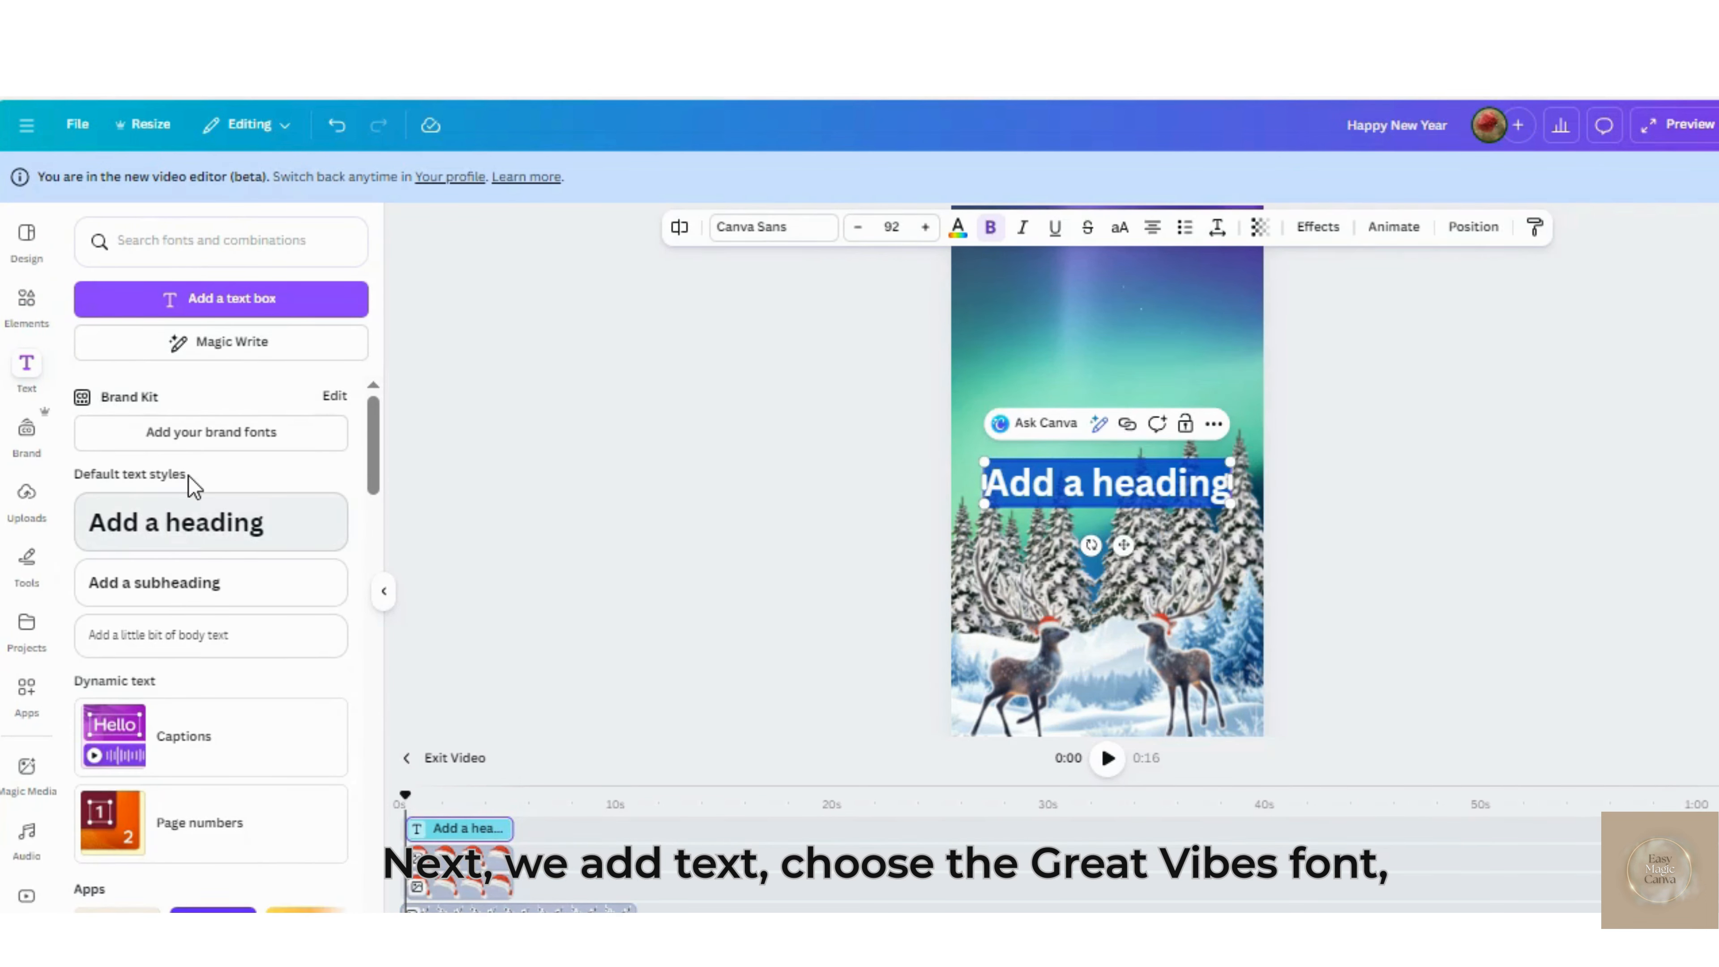
{"action": "type", "text": "Happy"}
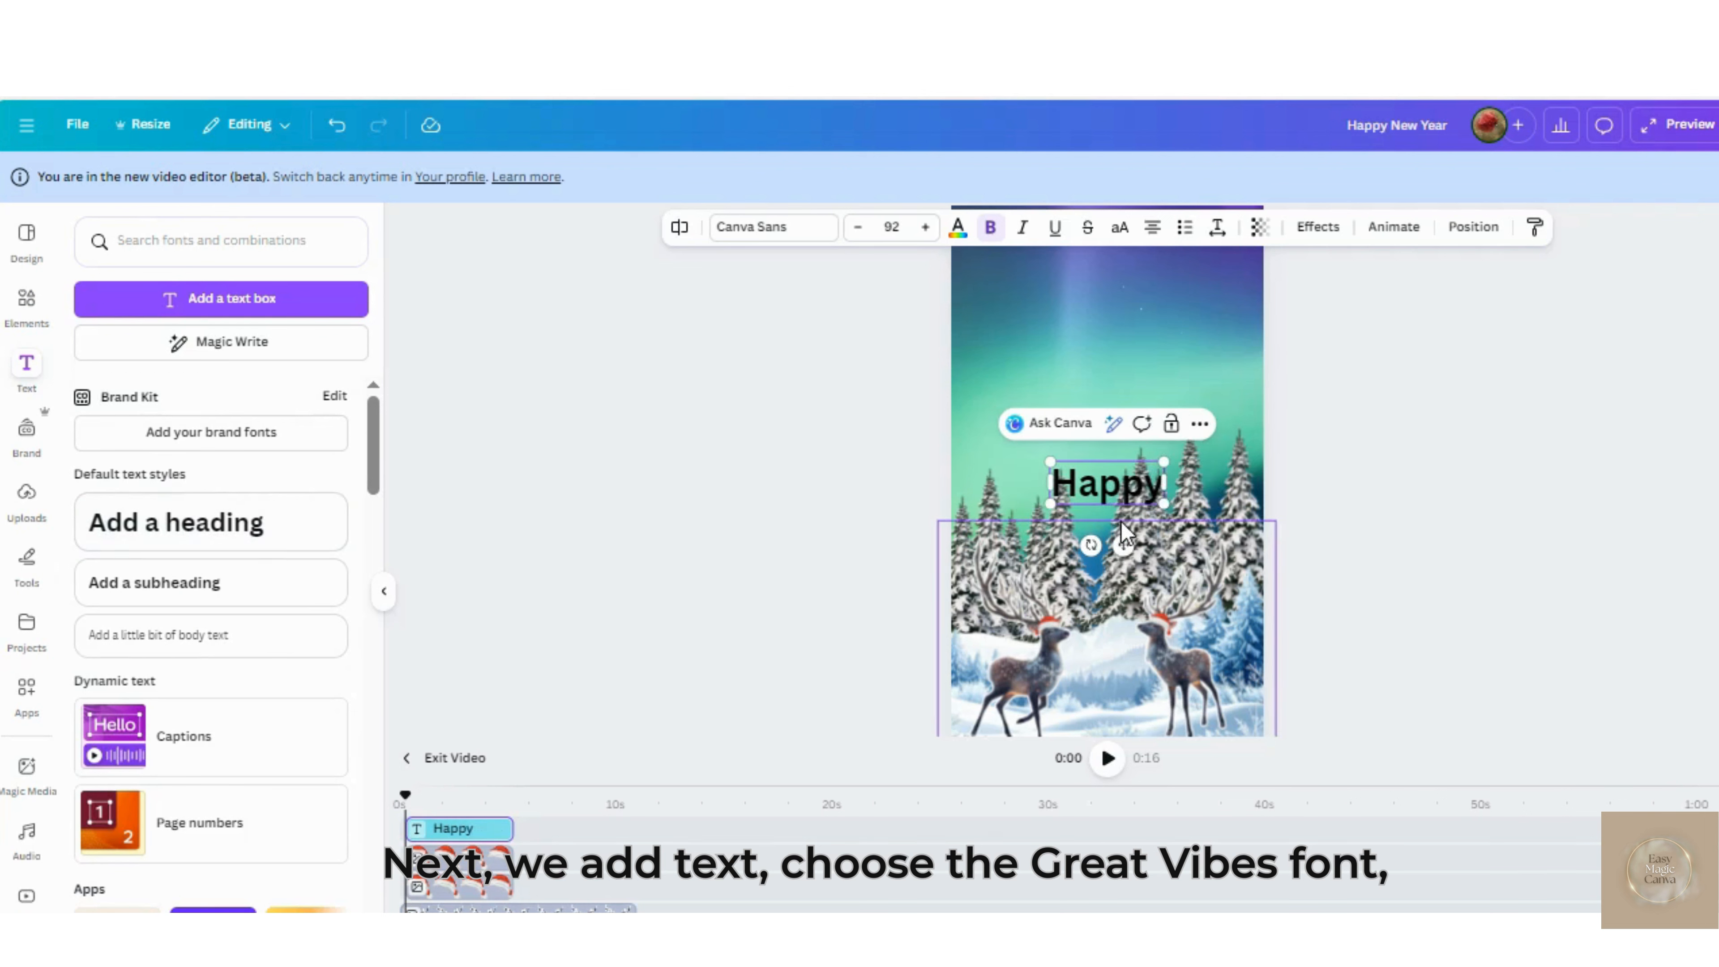
{"action": "left_click", "coordinate": [1095, 342]}
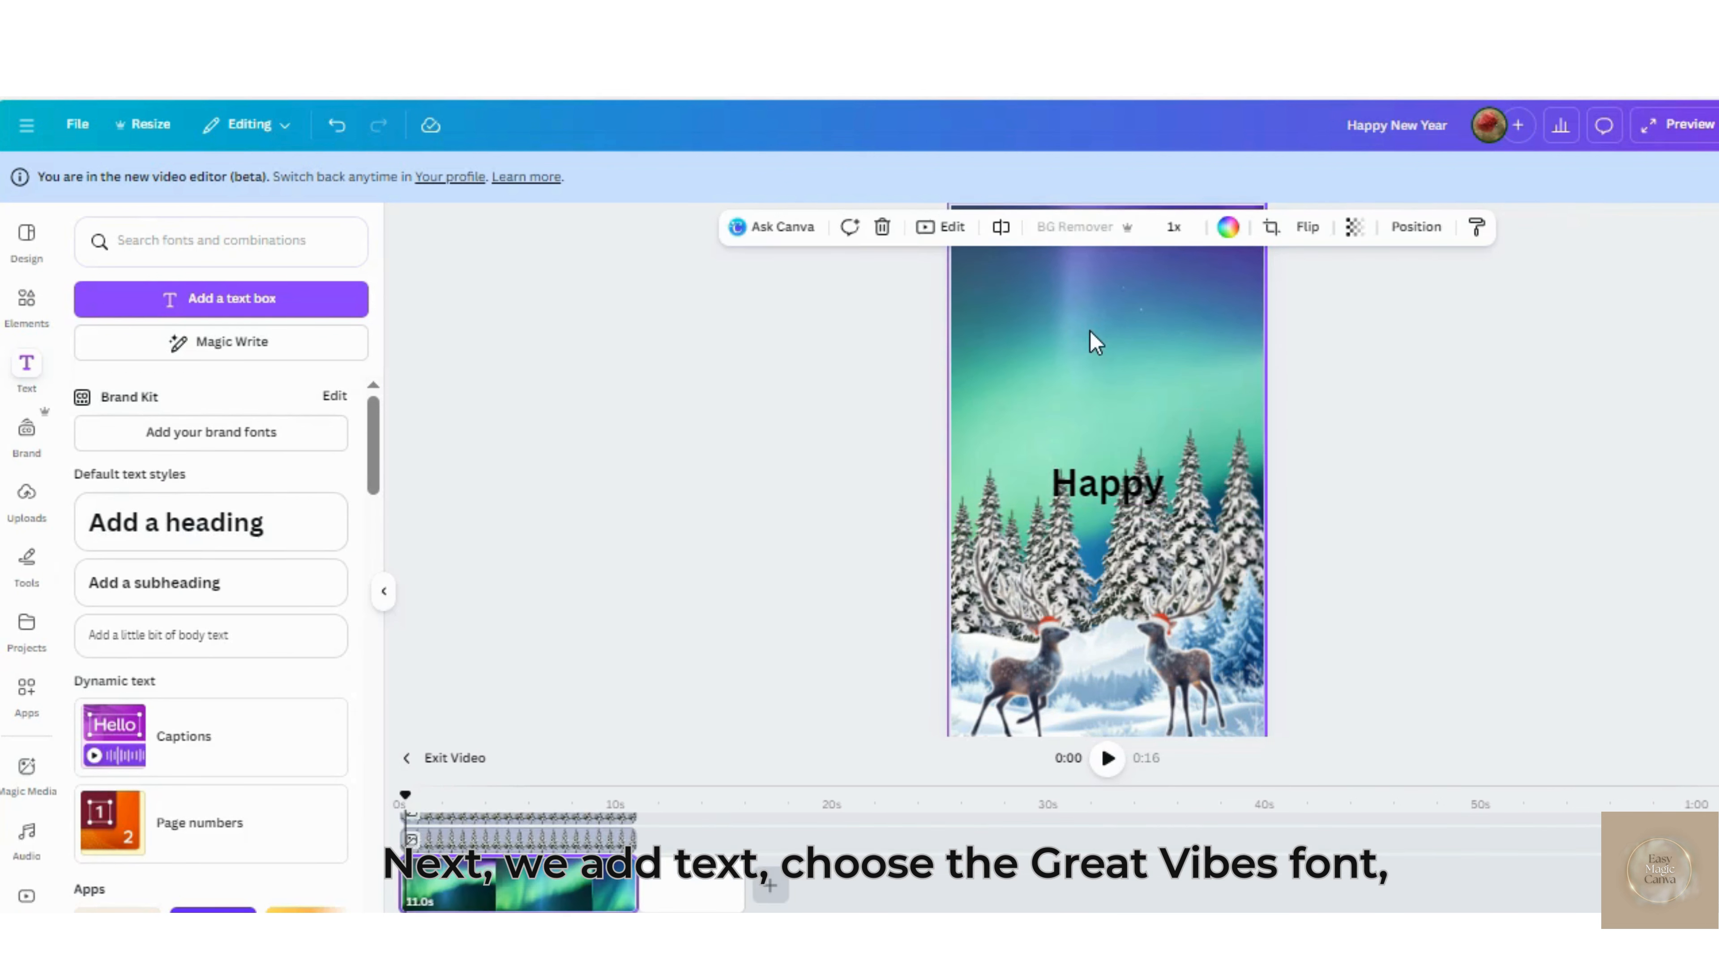
Set the "Happy" heading in the Great Vibes font, enlarge it to size 140 and place it in the upper sky
{"action": "left_click", "coordinate": [1116, 498]}
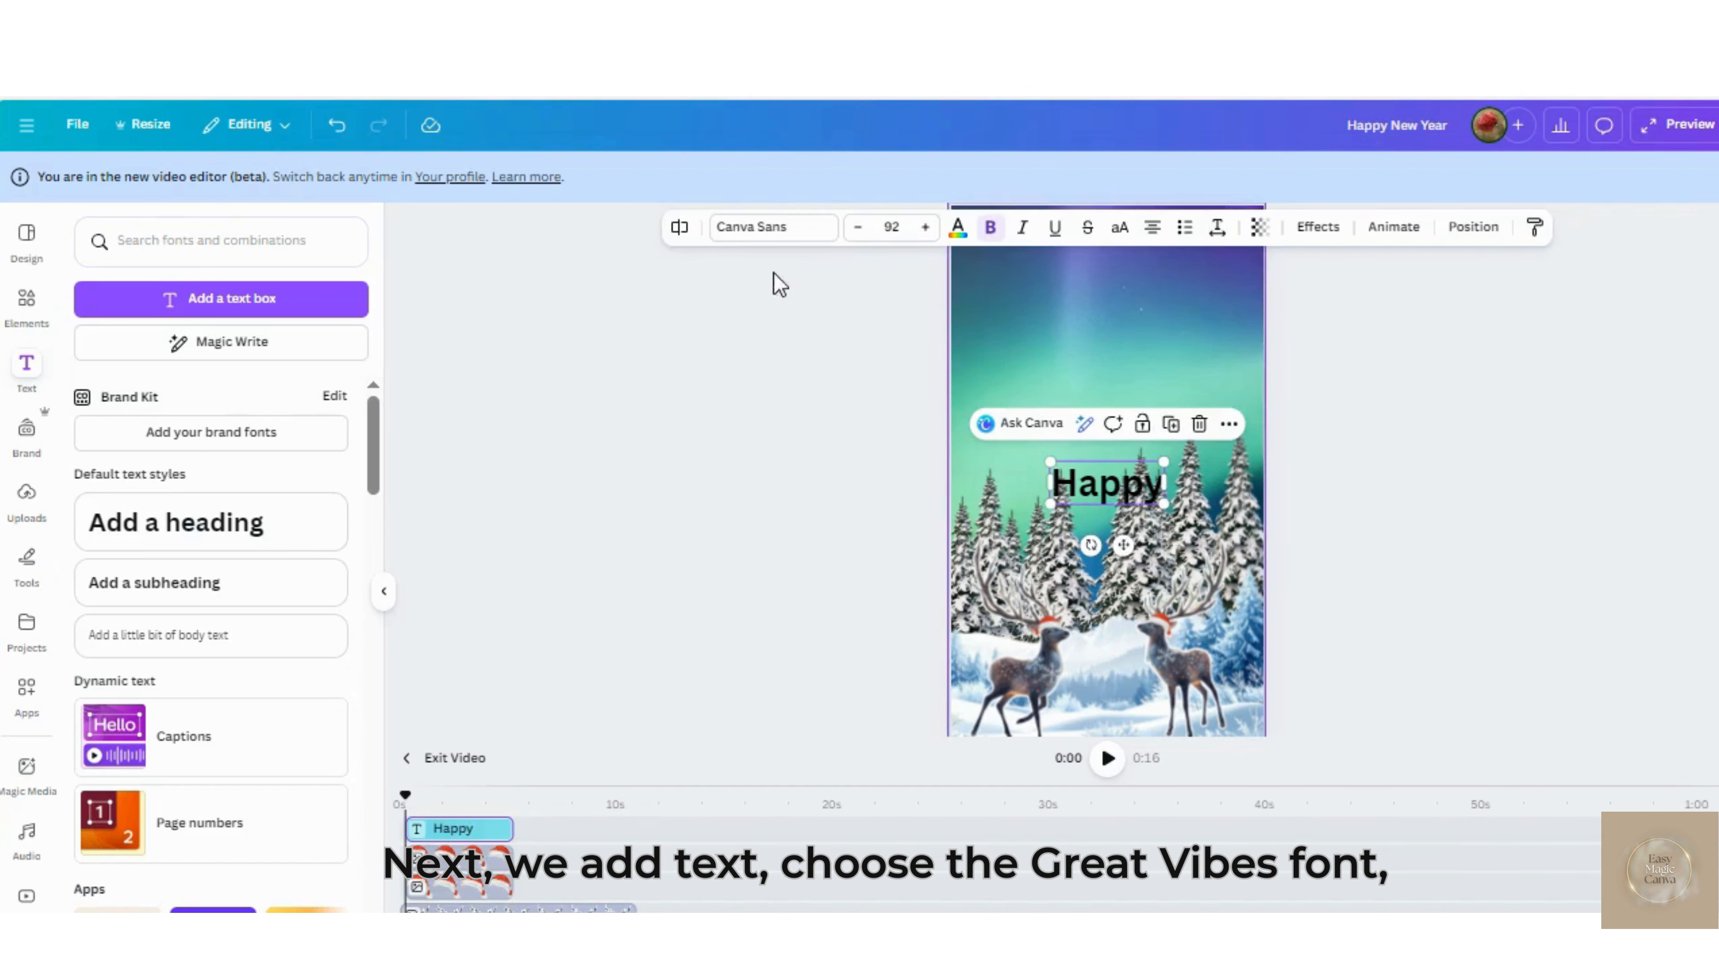
{"action": "left_click", "coordinate": [759, 230]}
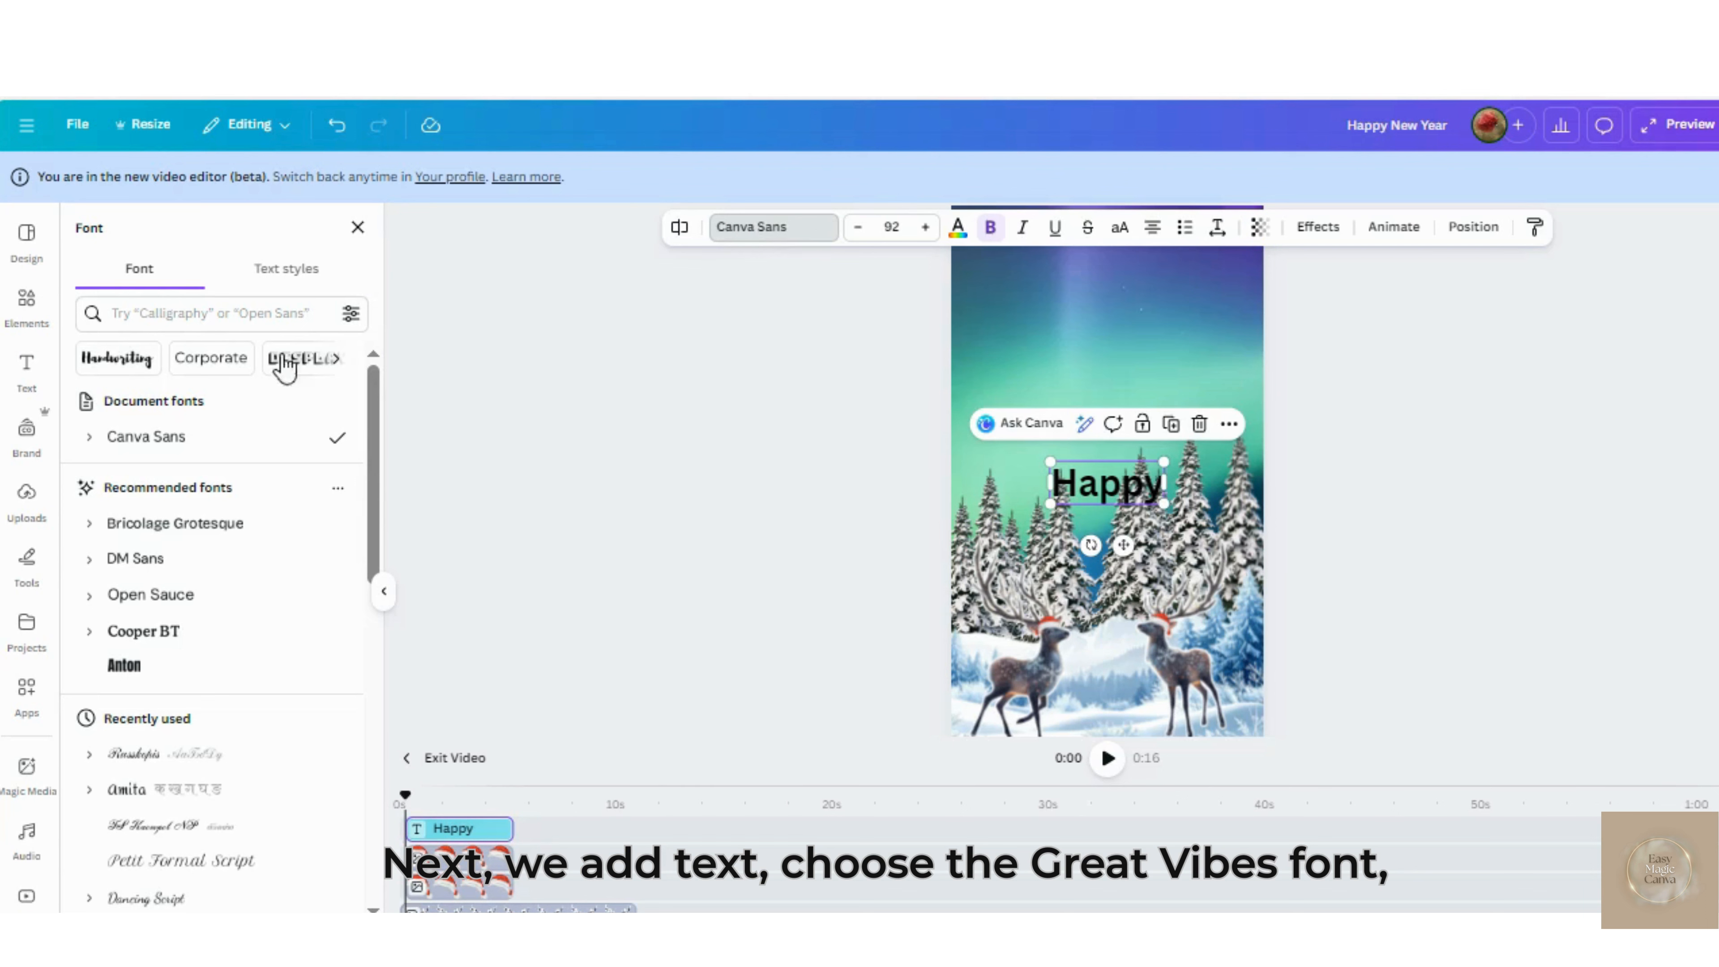
{"action": "left_click", "coordinate": [220, 313]}
{"action": "type", "text": "great"}
{"action": "key", "text": "Return"}
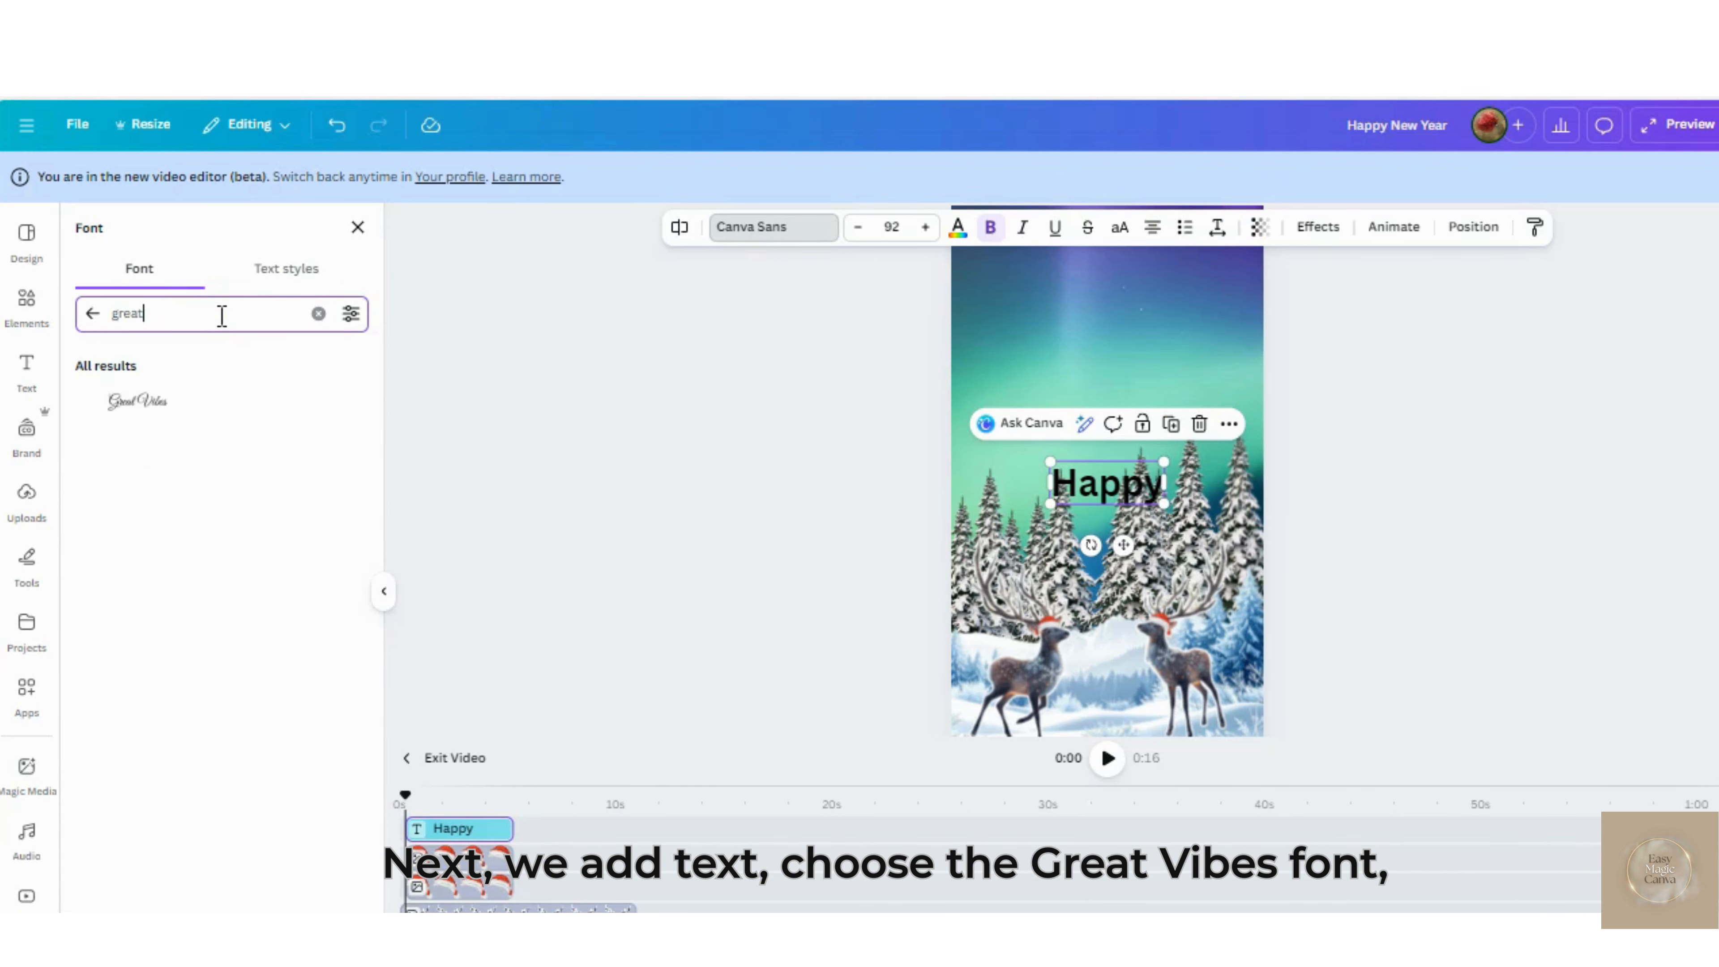
{"action": "left_click", "coordinate": [153, 405]}
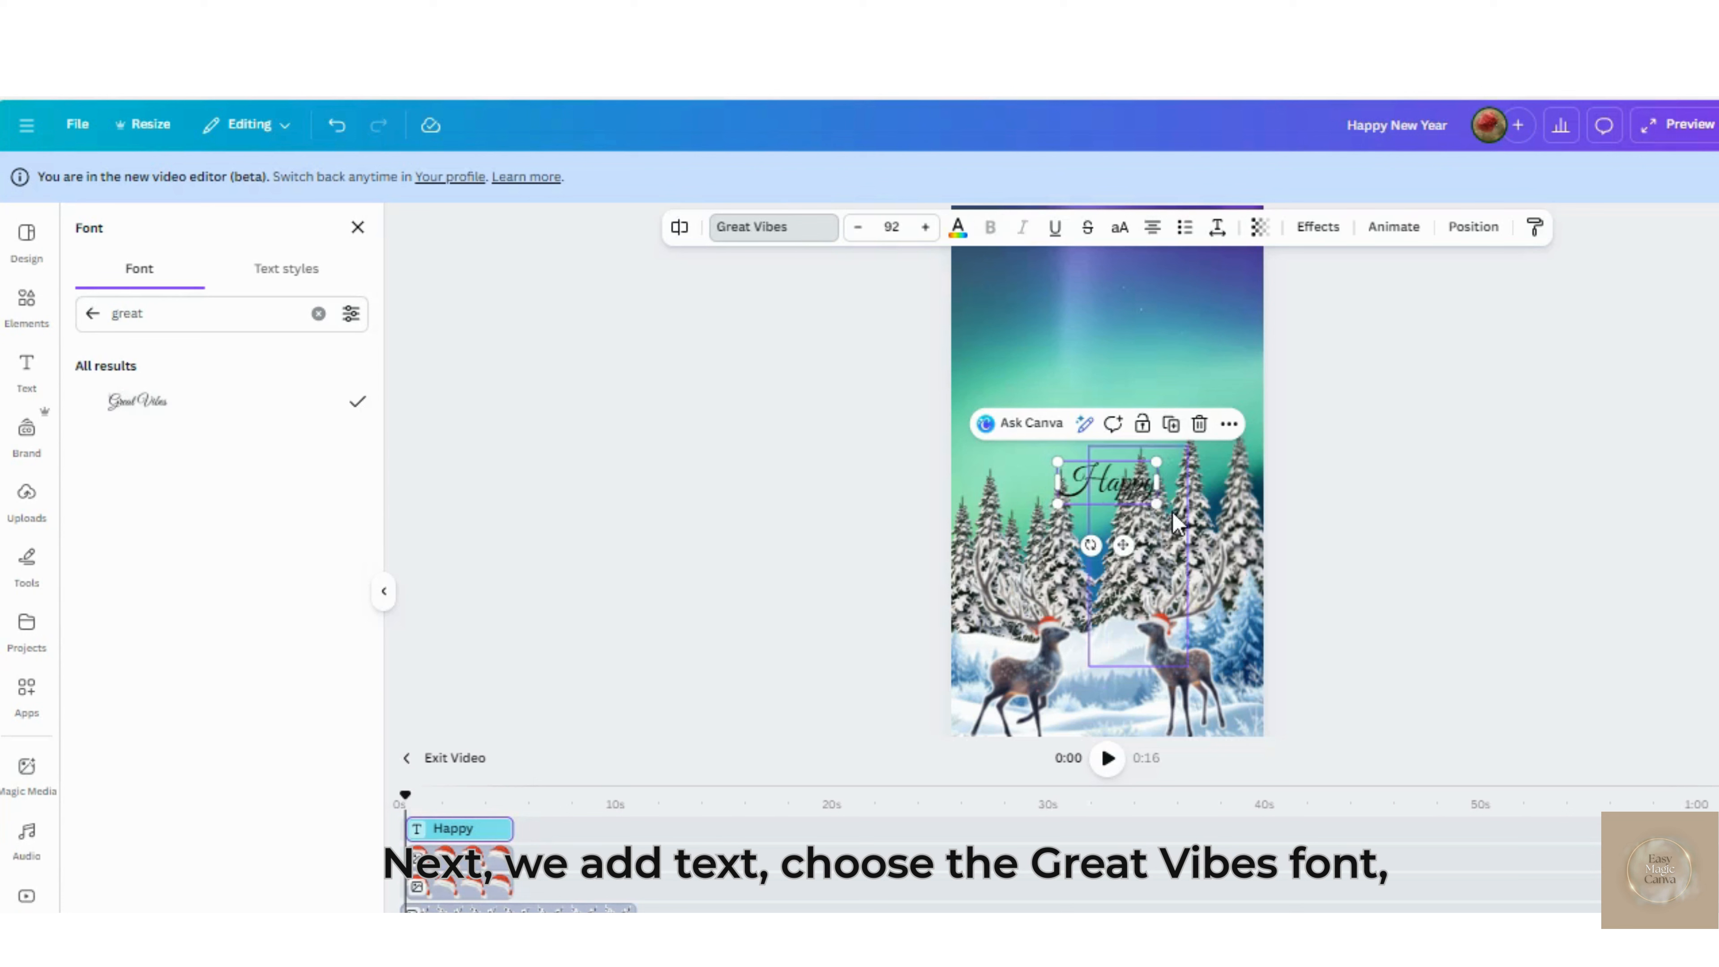
{"action": "left_click_drag", "start_coordinate": [1120, 535], "coordinate": [1182, 385]}
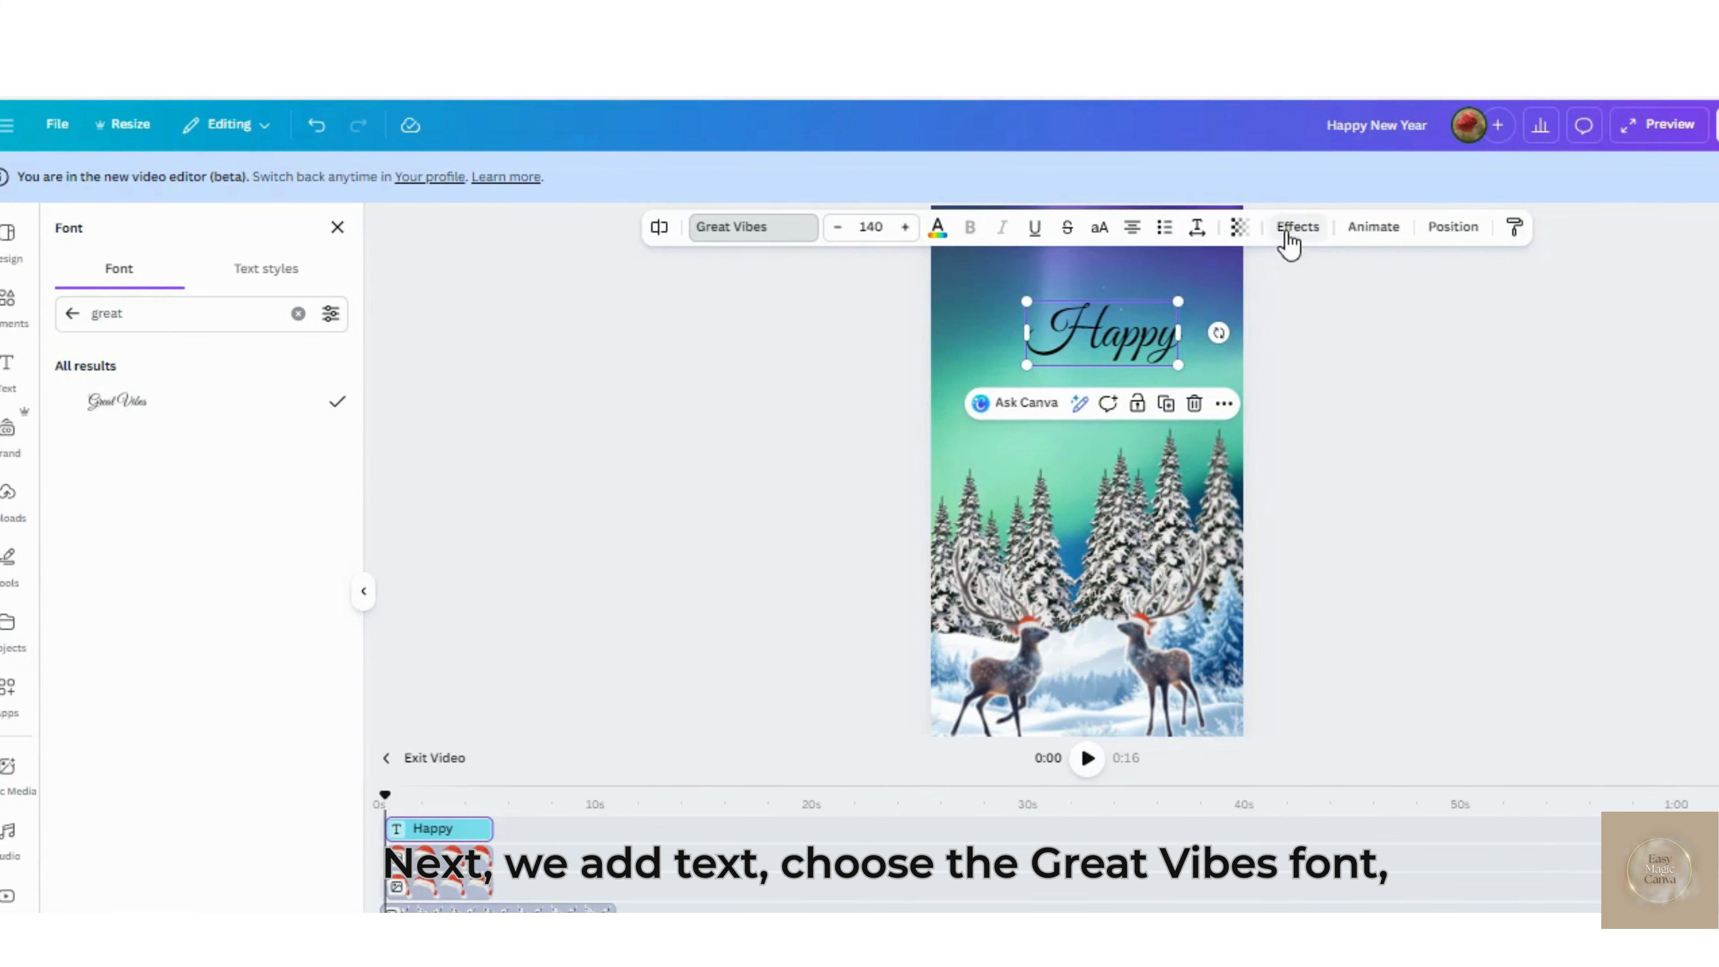
Apply the Neon effect with intensity 5 to the "Happy" text and color it white
{"action": "left_click", "coordinate": [1293, 230]}
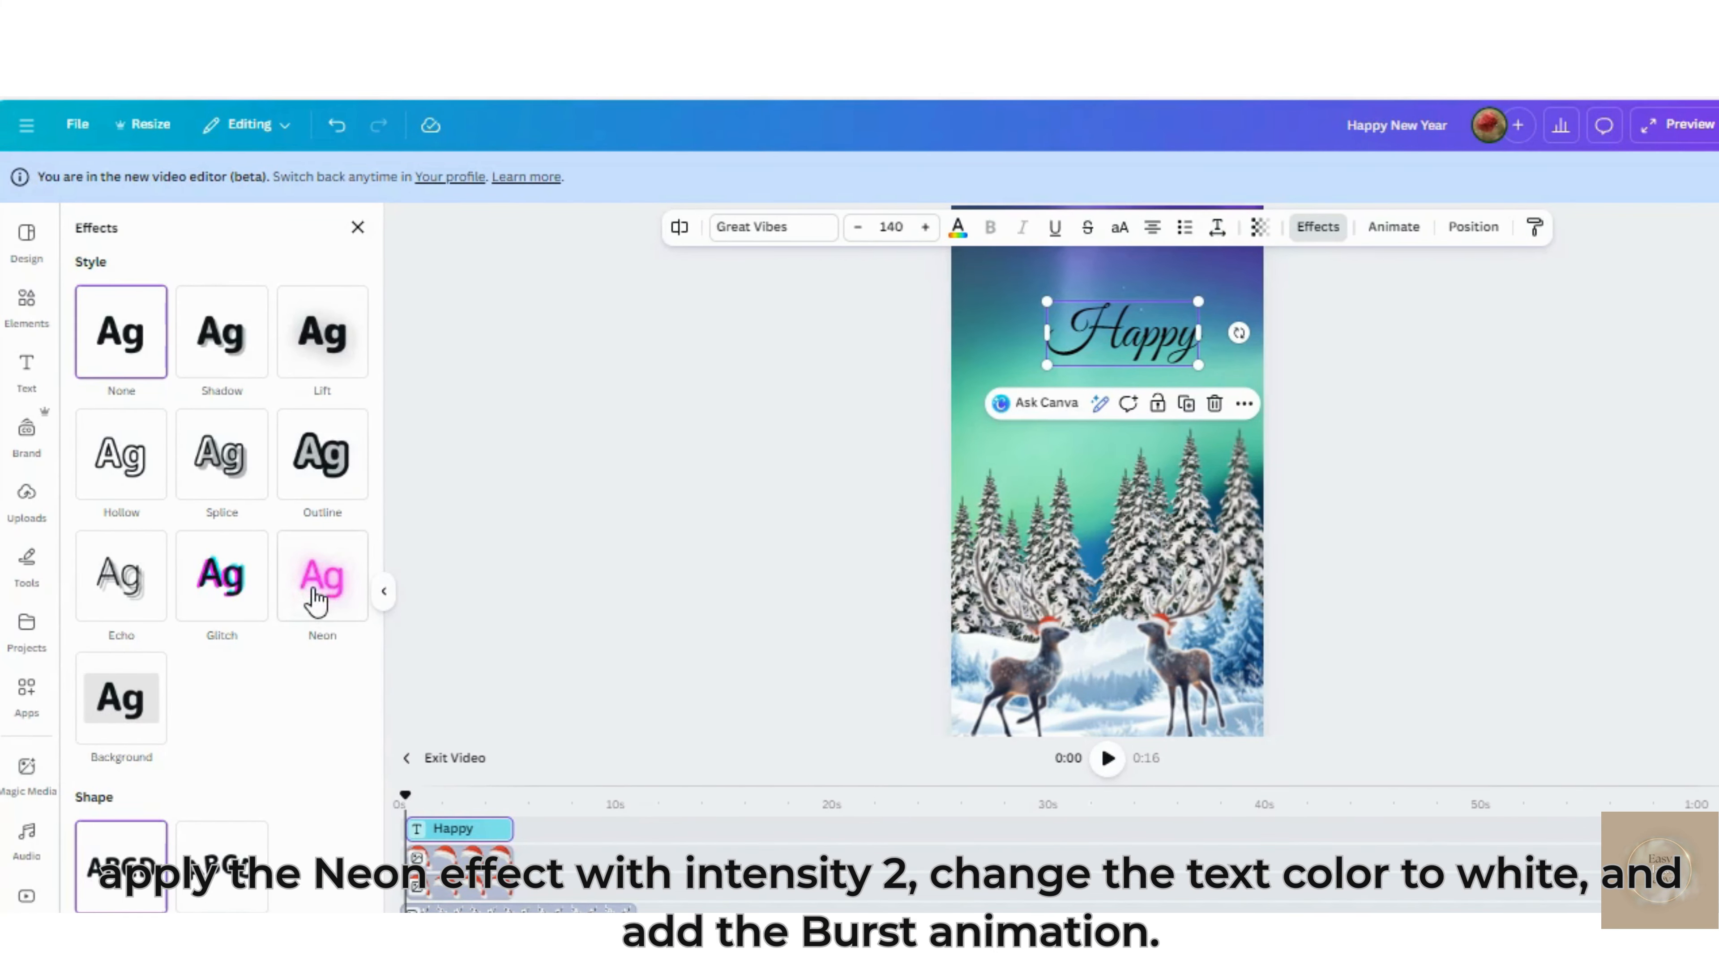
{"action": "left_click", "coordinate": [314, 599]}
{"action": "double_click", "coordinate": [298, 676]}
{"action": "type", "text": "2"}
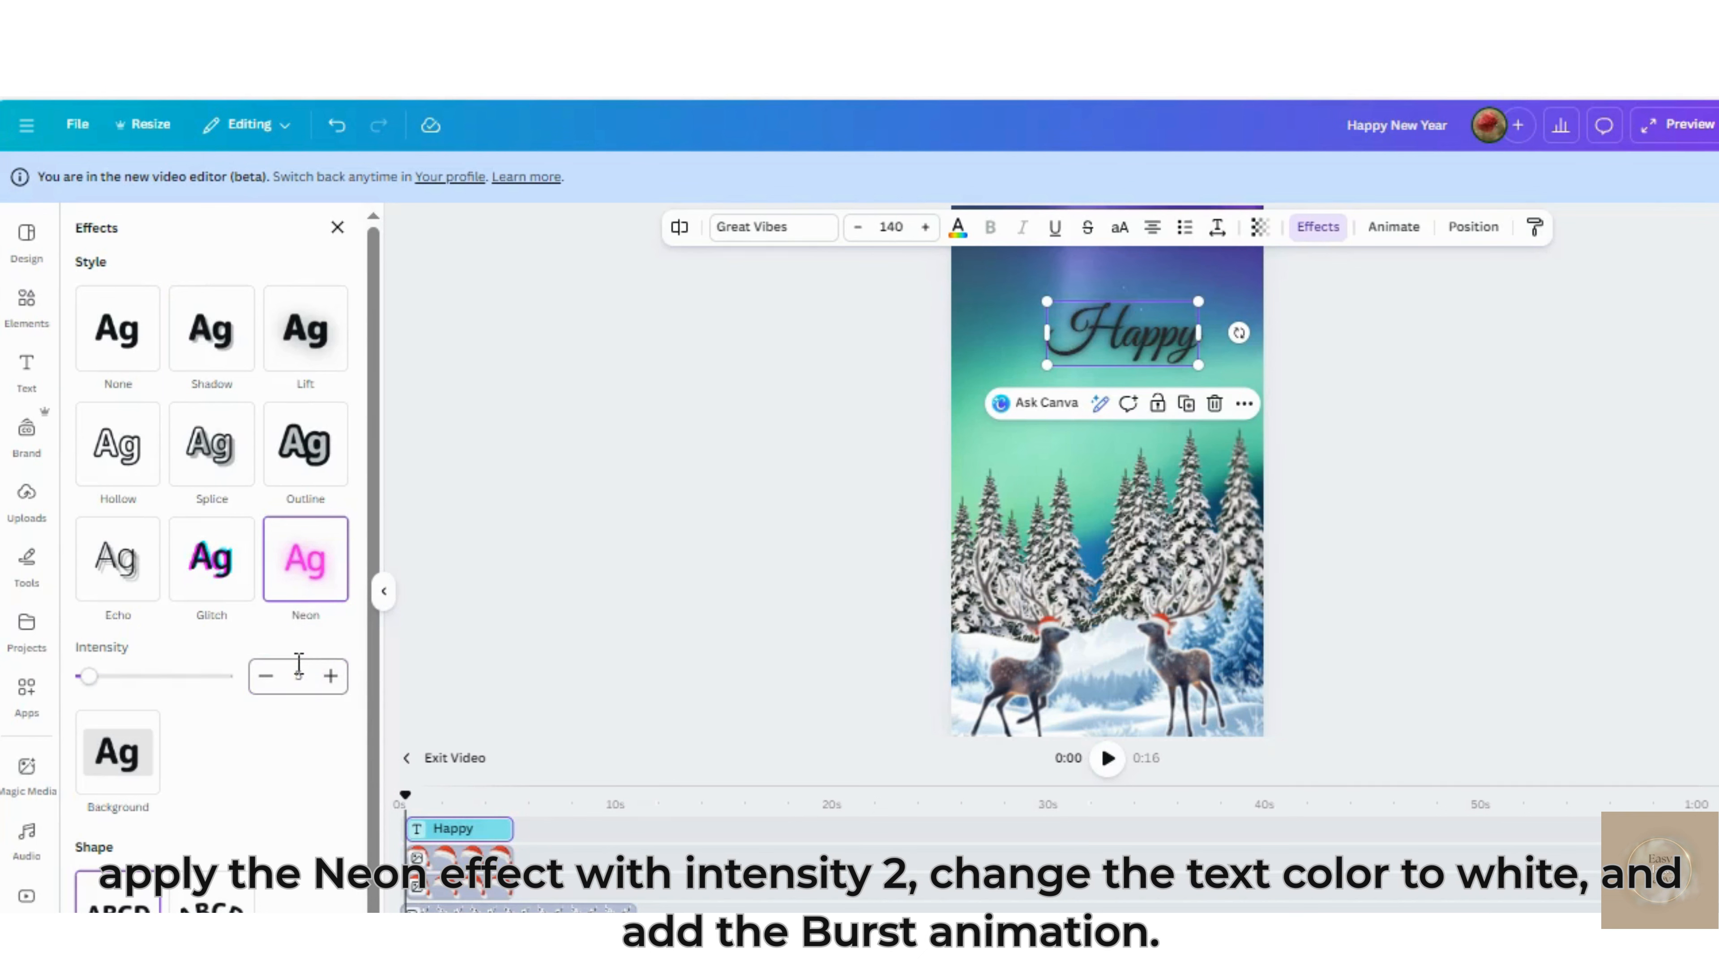
{"action": "left_click", "coordinate": [959, 234]}
{"action": "left_click", "coordinate": [172, 360]}
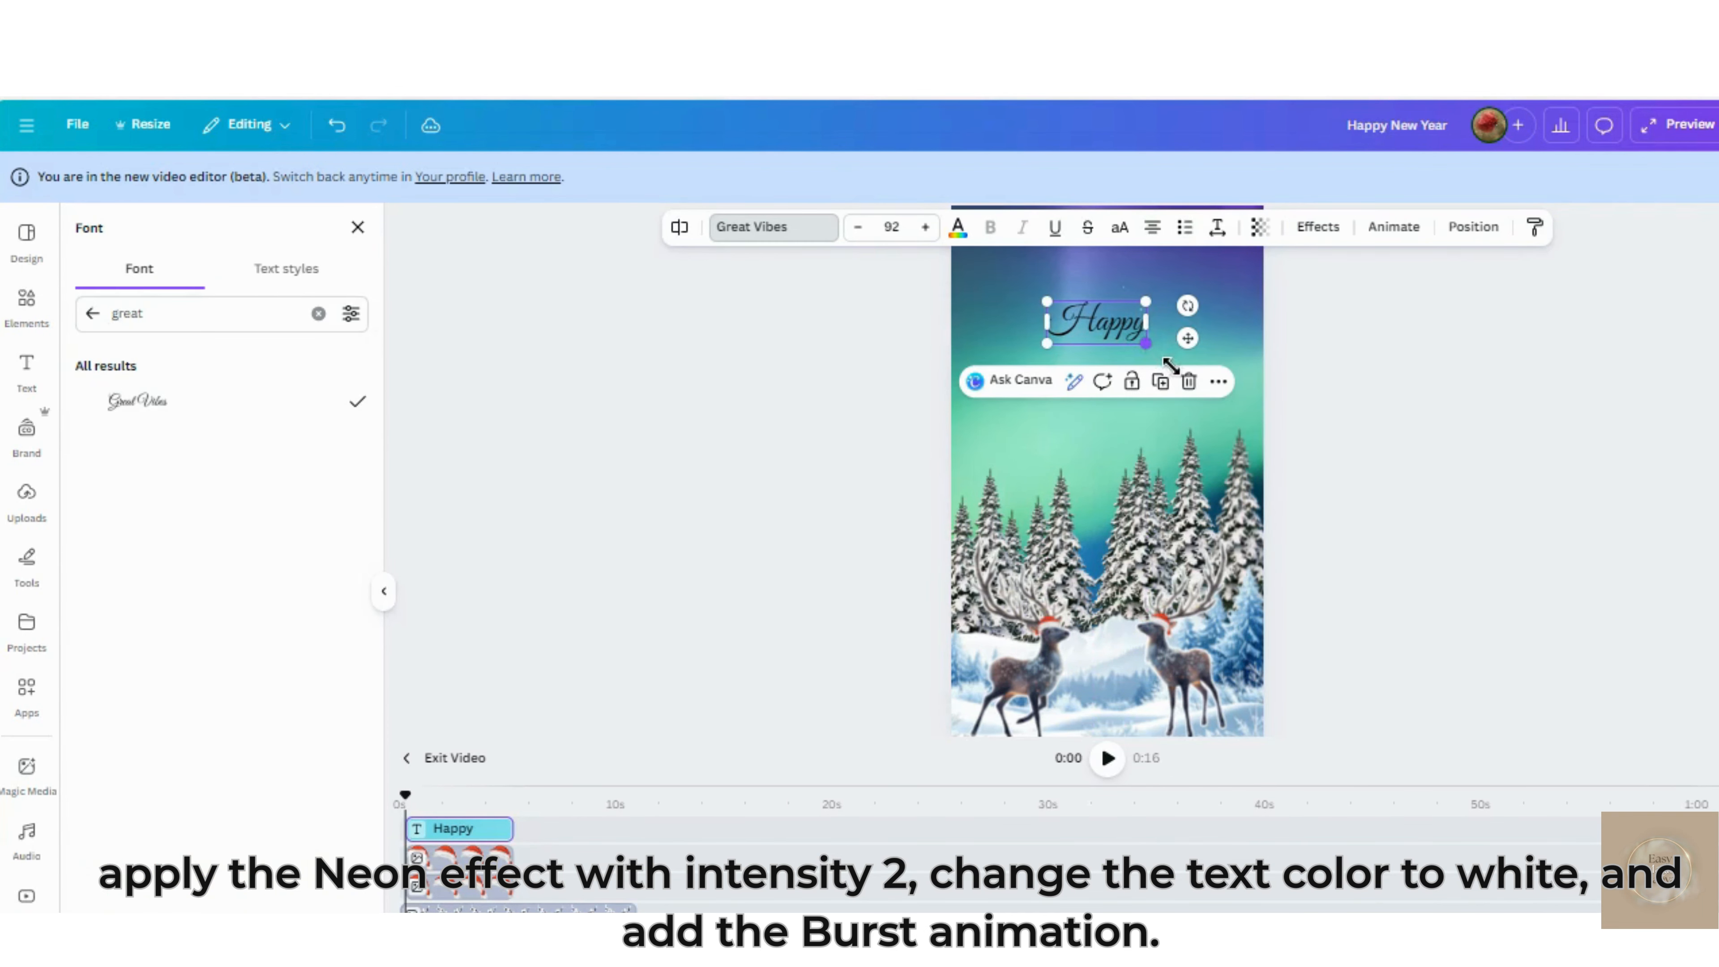
{"action": "left_click_drag", "start_coordinate": [1170, 366], "coordinate": [1182, 386]}
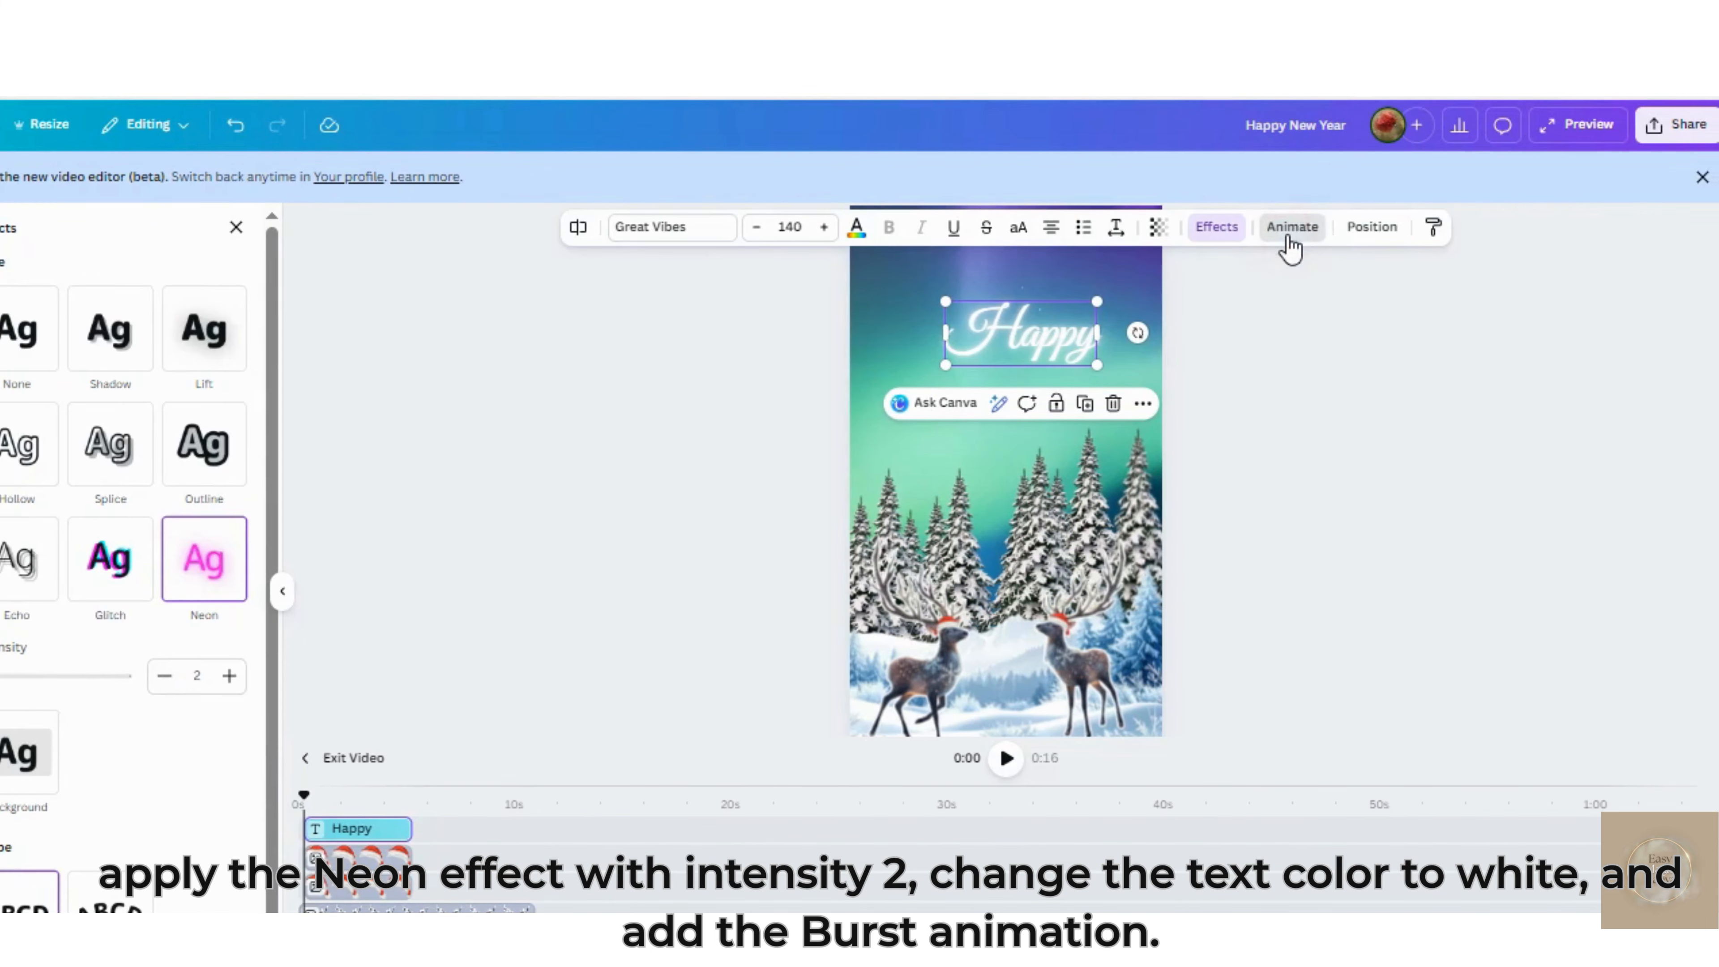
Apply the Burst text animation to the "Happy" heading
{"action": "left_click", "coordinate": [1393, 240]}
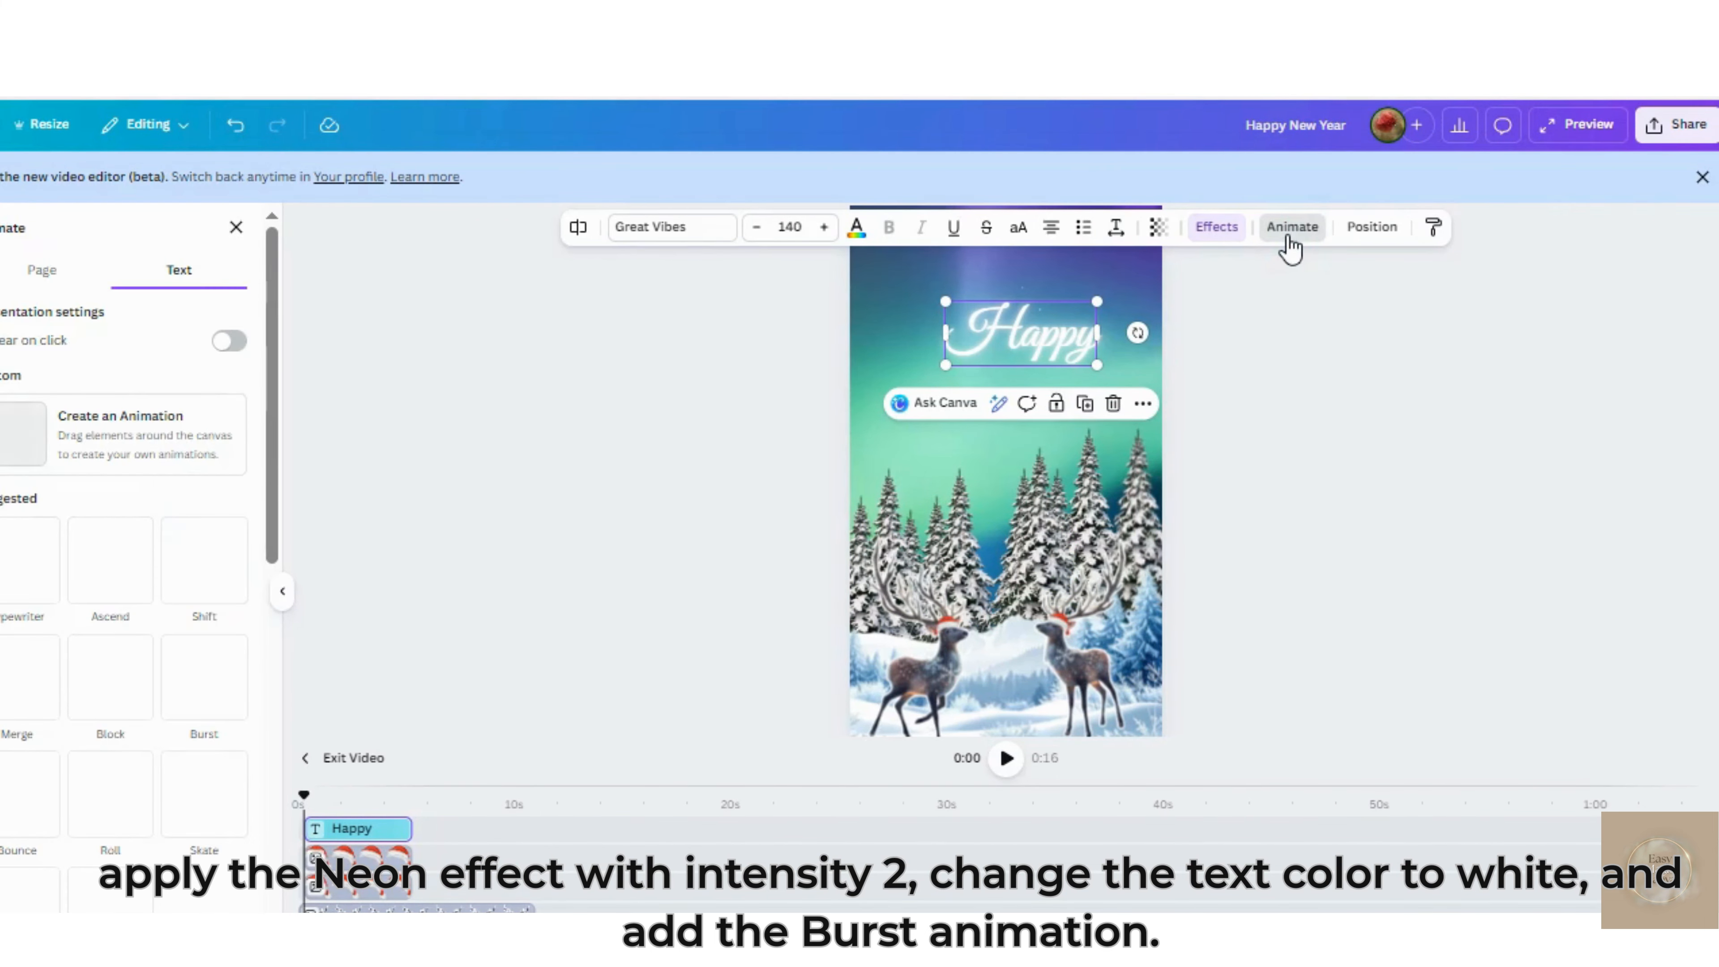
{"action": "left_click", "coordinate": [214, 702]}
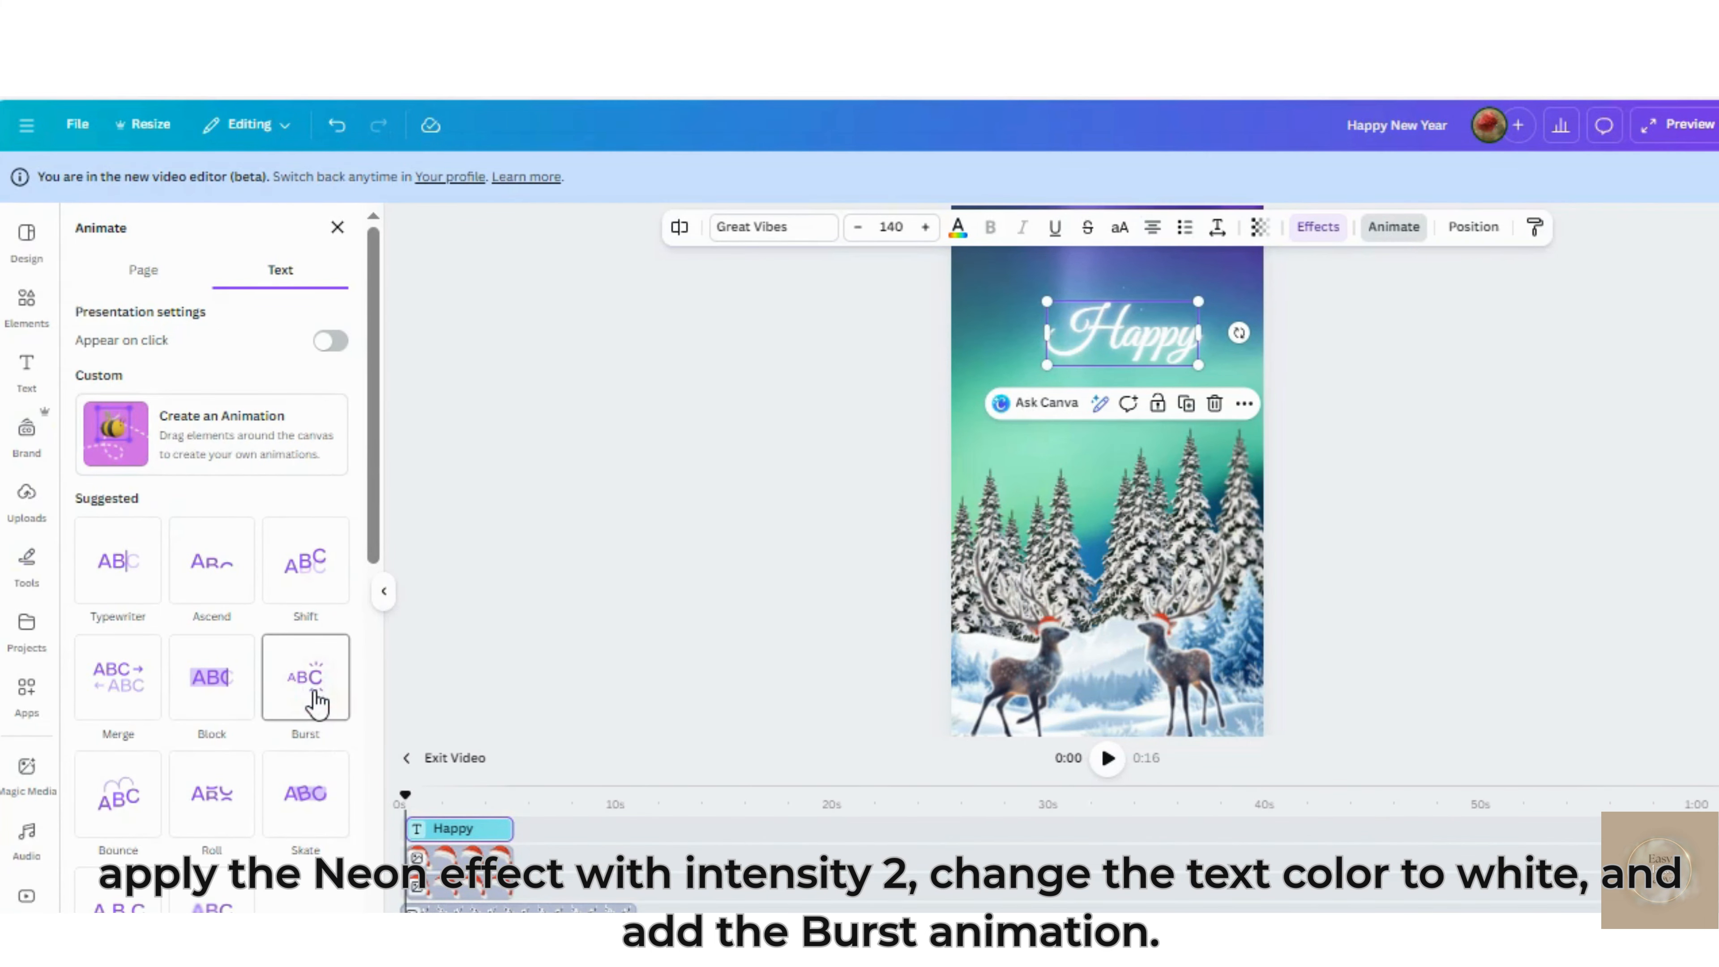
{"action": "left_click", "coordinate": [315, 701]}
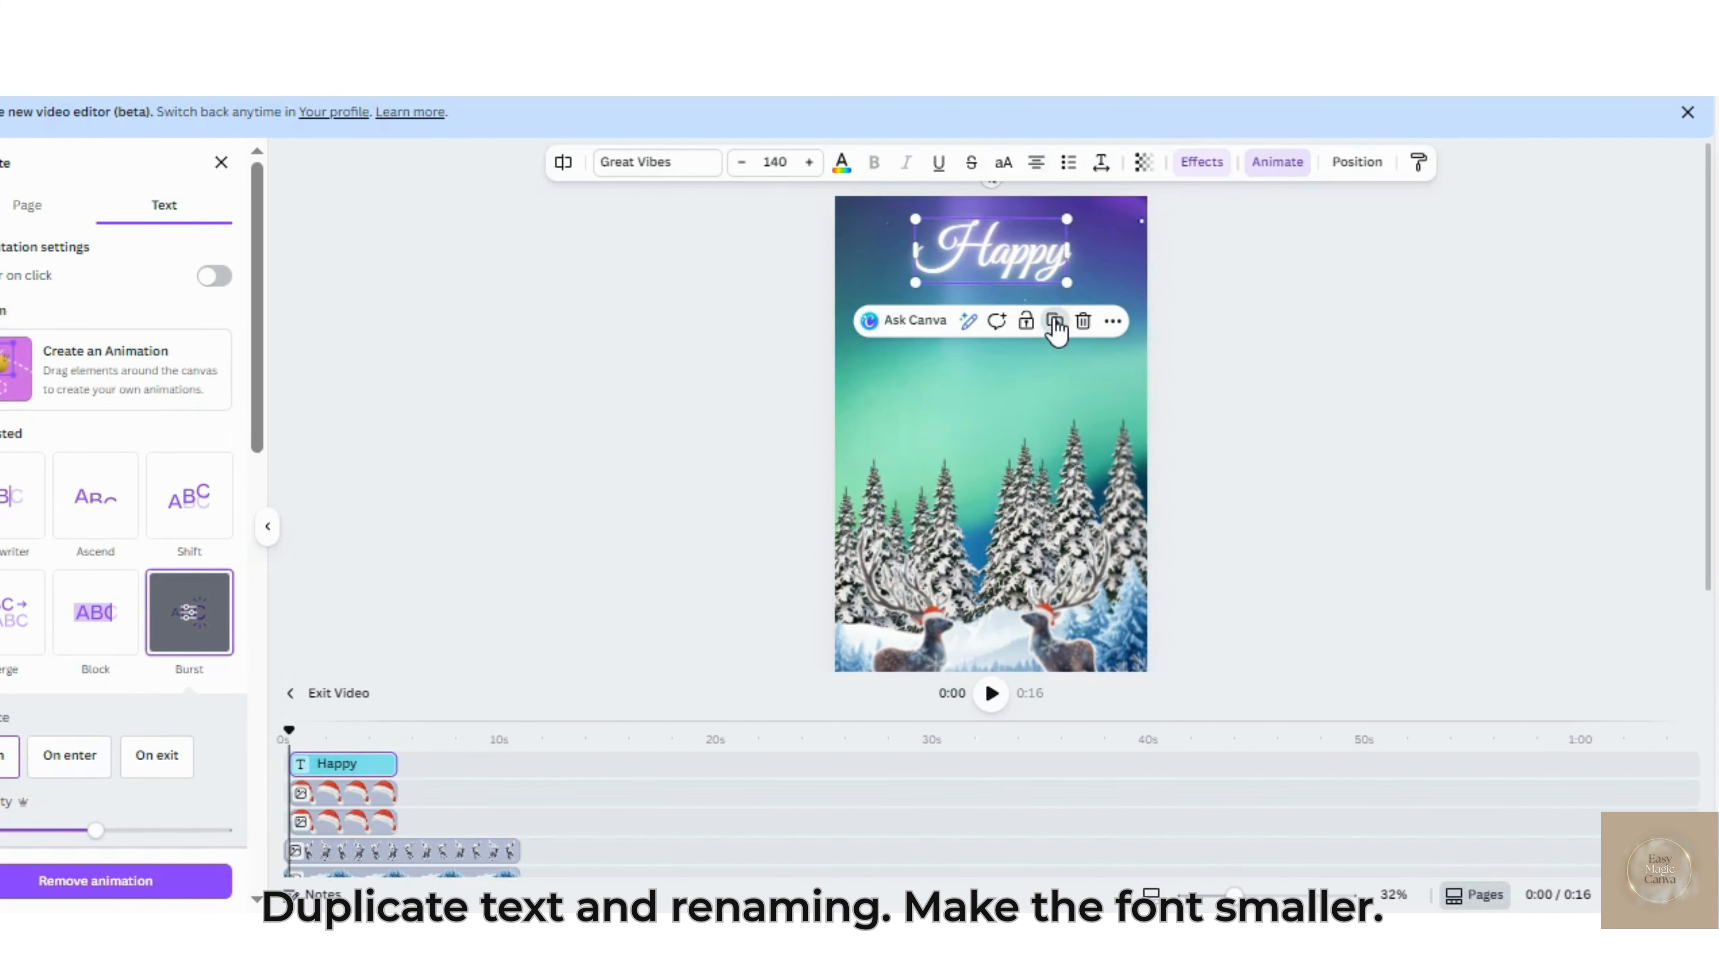
Duplicate the "Happy" heading, place the copy just below it and change its wording to "New Year"
{"action": "left_click", "coordinate": [1055, 322]}
{"action": "left_click_drag", "start_coordinate": [1045, 314], "coordinate": [1025, 326]}
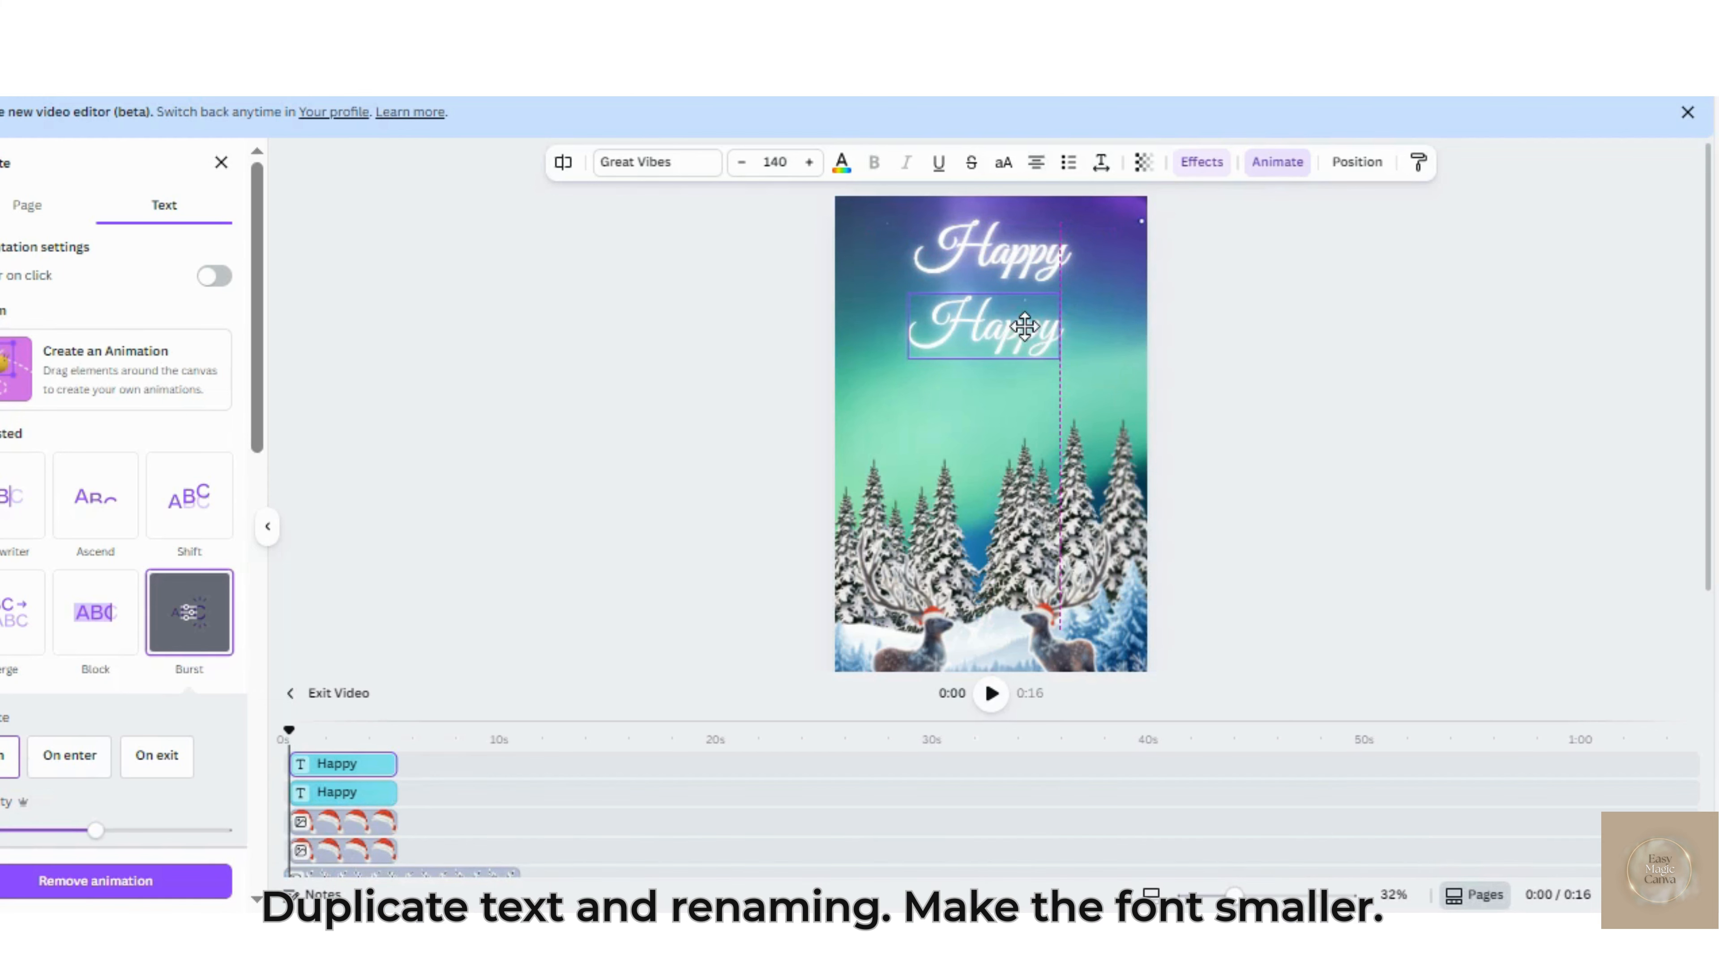
{"action": "double_click", "coordinate": [1025, 327]}
{"action": "type", "text": "New"}
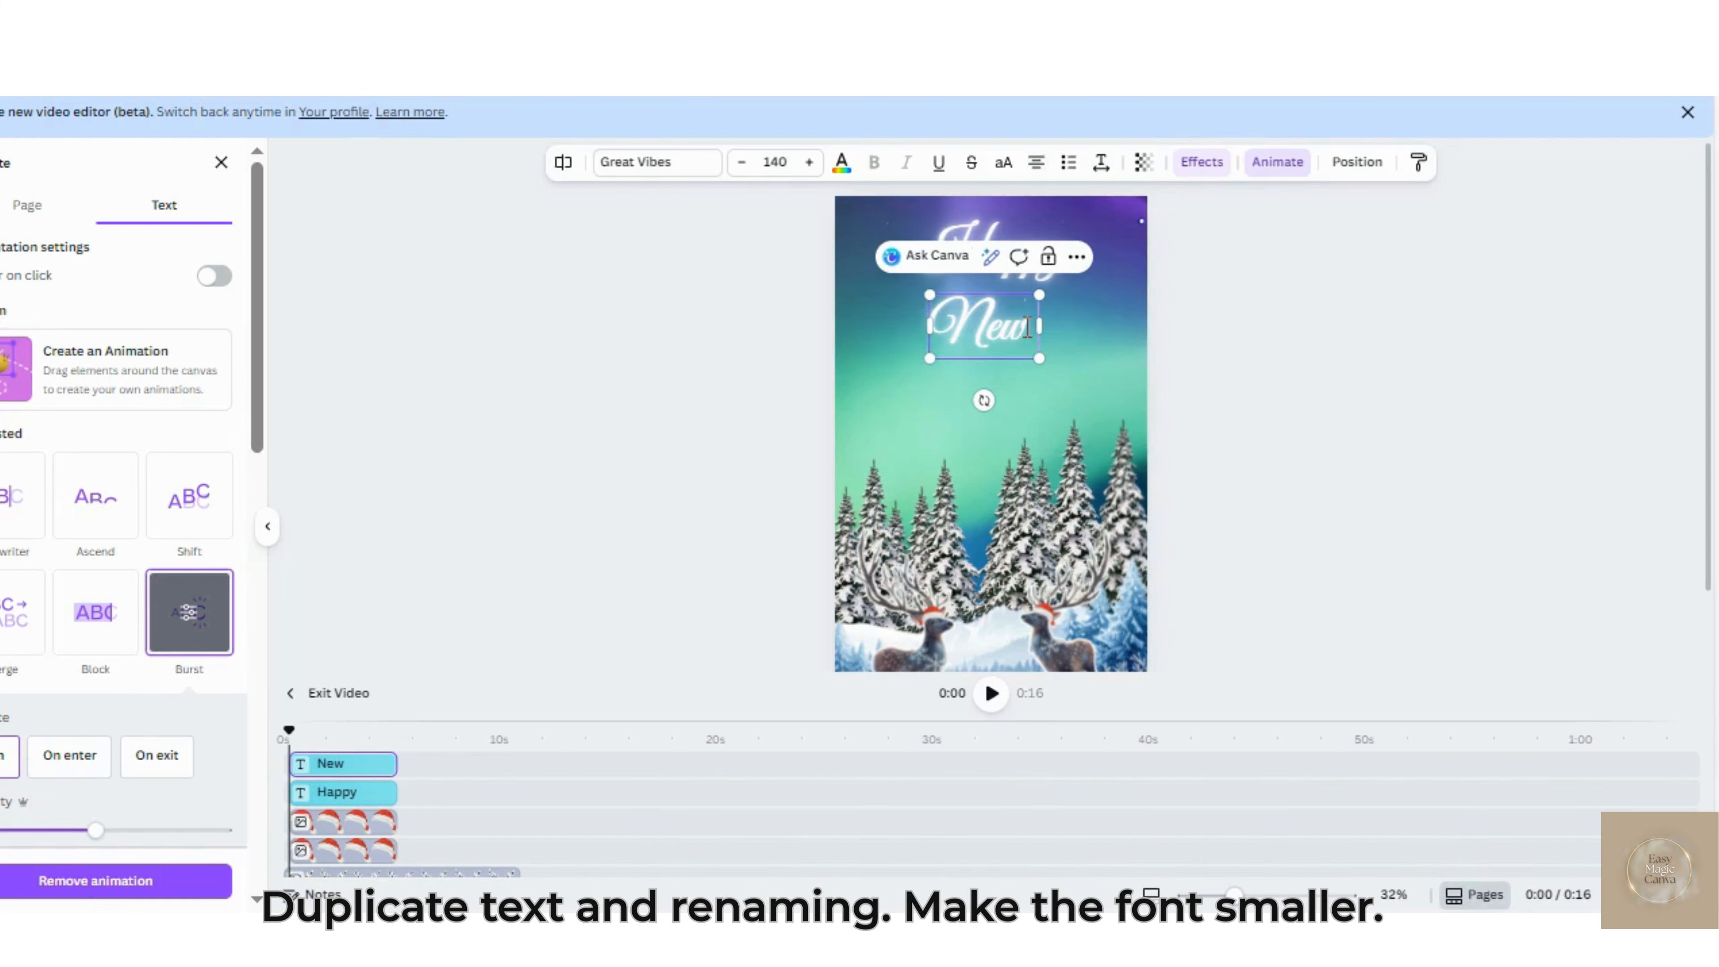
{"action": "type", "text": " Year"}
{"action": "left_click", "coordinate": [1026, 379]}
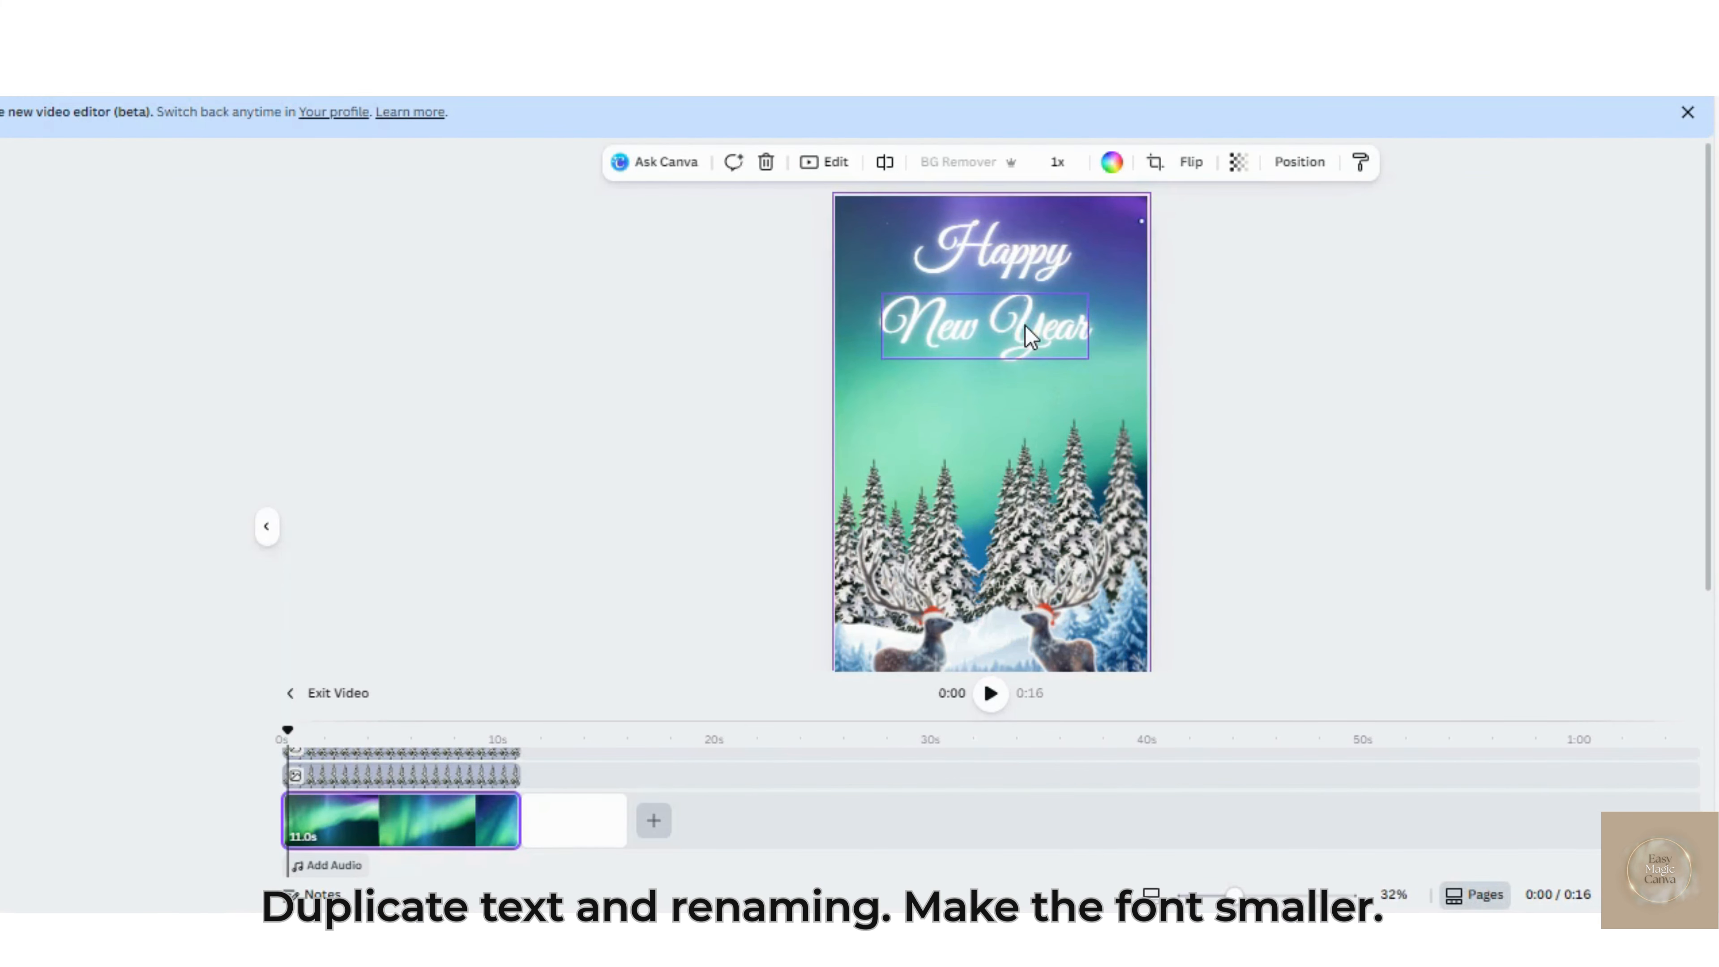
Set the "New Year" text to size 130 and move it up closer beneath "Happy"
{"action": "left_click", "coordinate": [1024, 326]}
{"action": "left_click", "coordinate": [778, 226]}
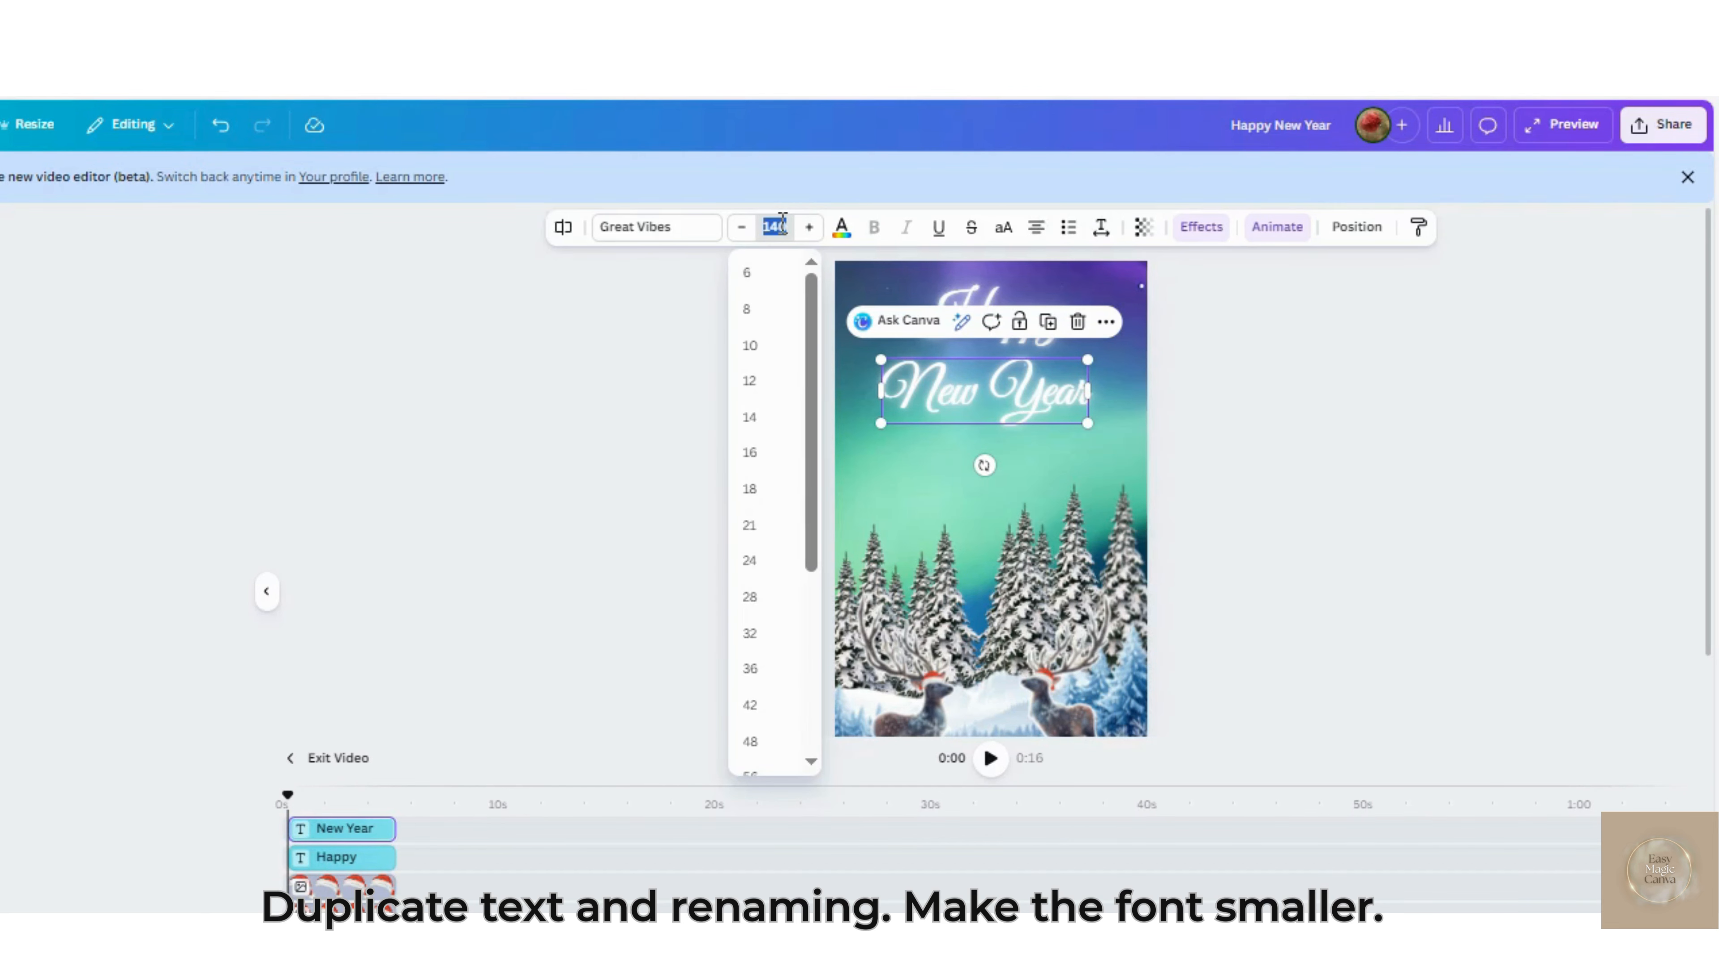
{"action": "type", "text": "130"}
{"action": "key", "text": "Return"}
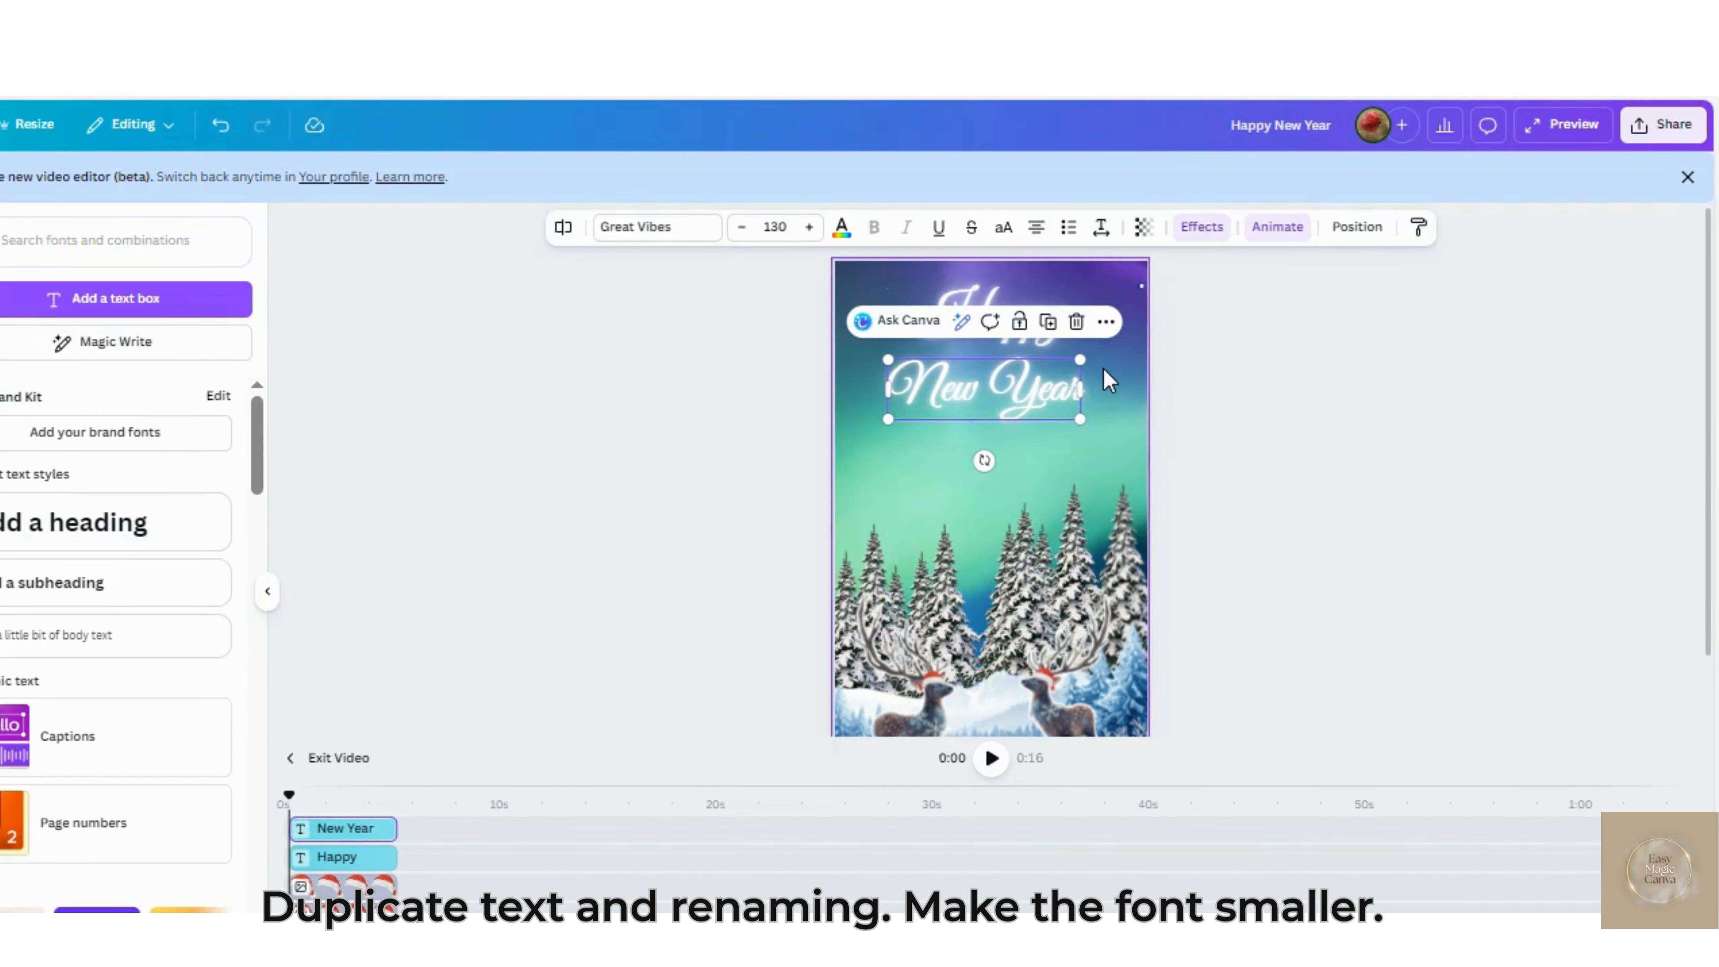
{"action": "left_click_drag", "start_coordinate": [1035, 399], "coordinate": [1036, 386]}
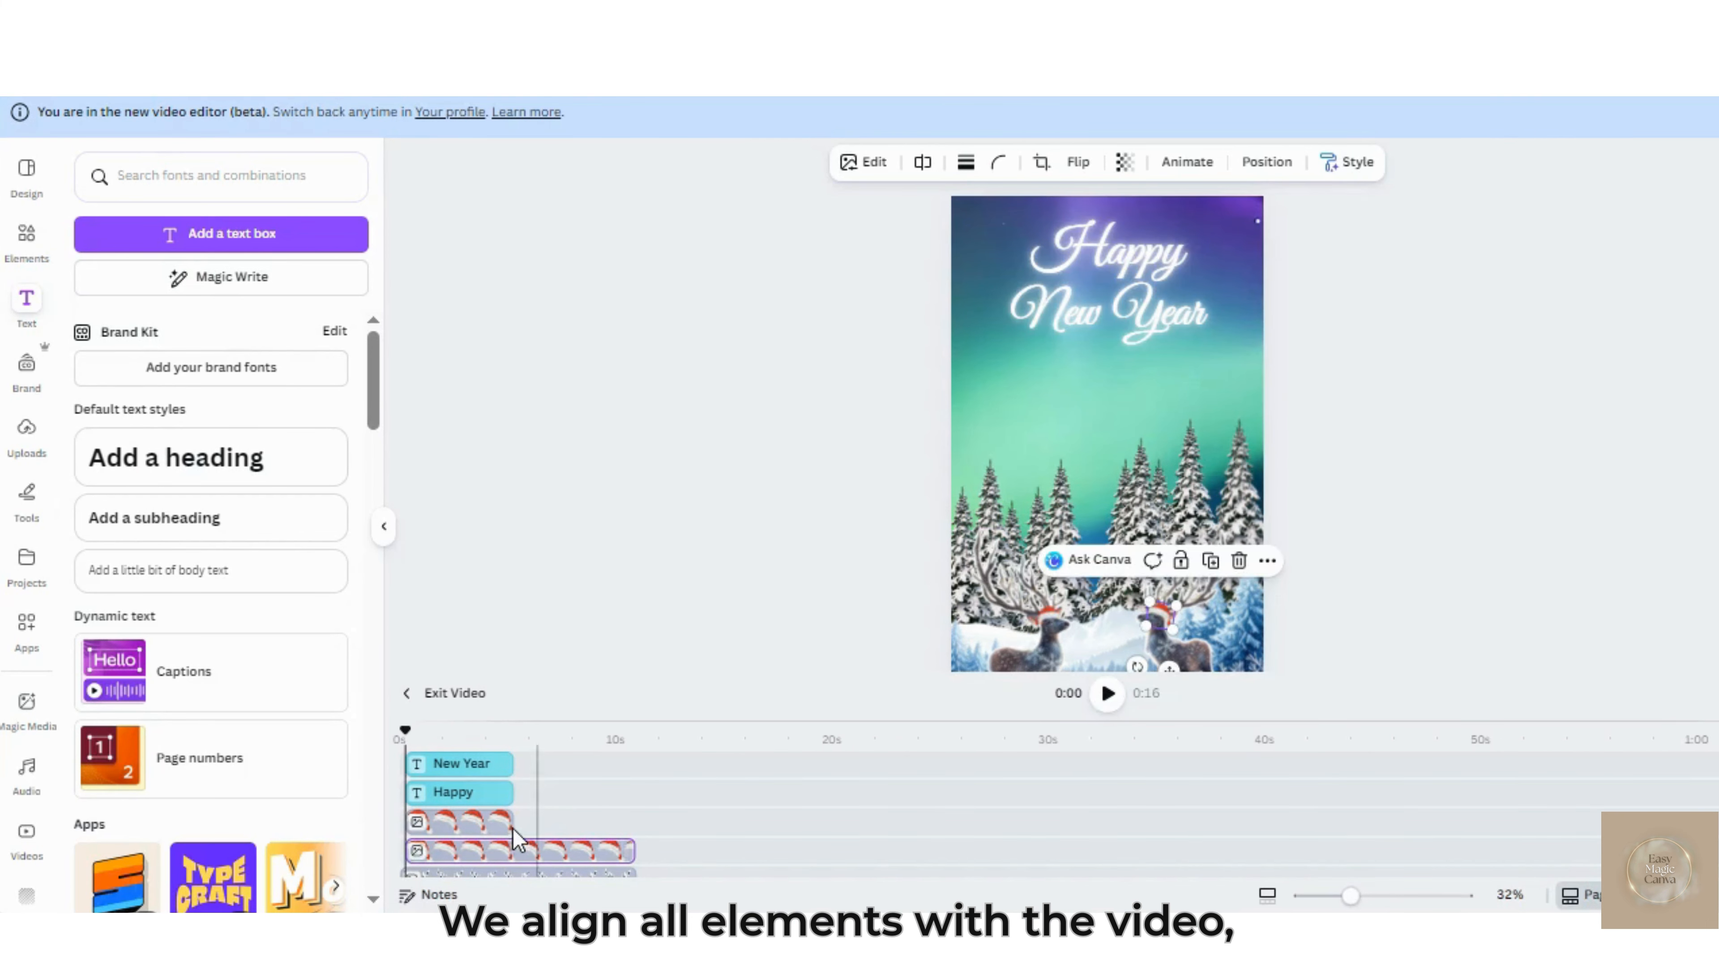
Extend the shorter Santa hat layer and the "Happy" text layer to match the aurora video's length
{"action": "left_click_drag", "start_coordinate": [512, 825], "coordinate": [630, 826]}
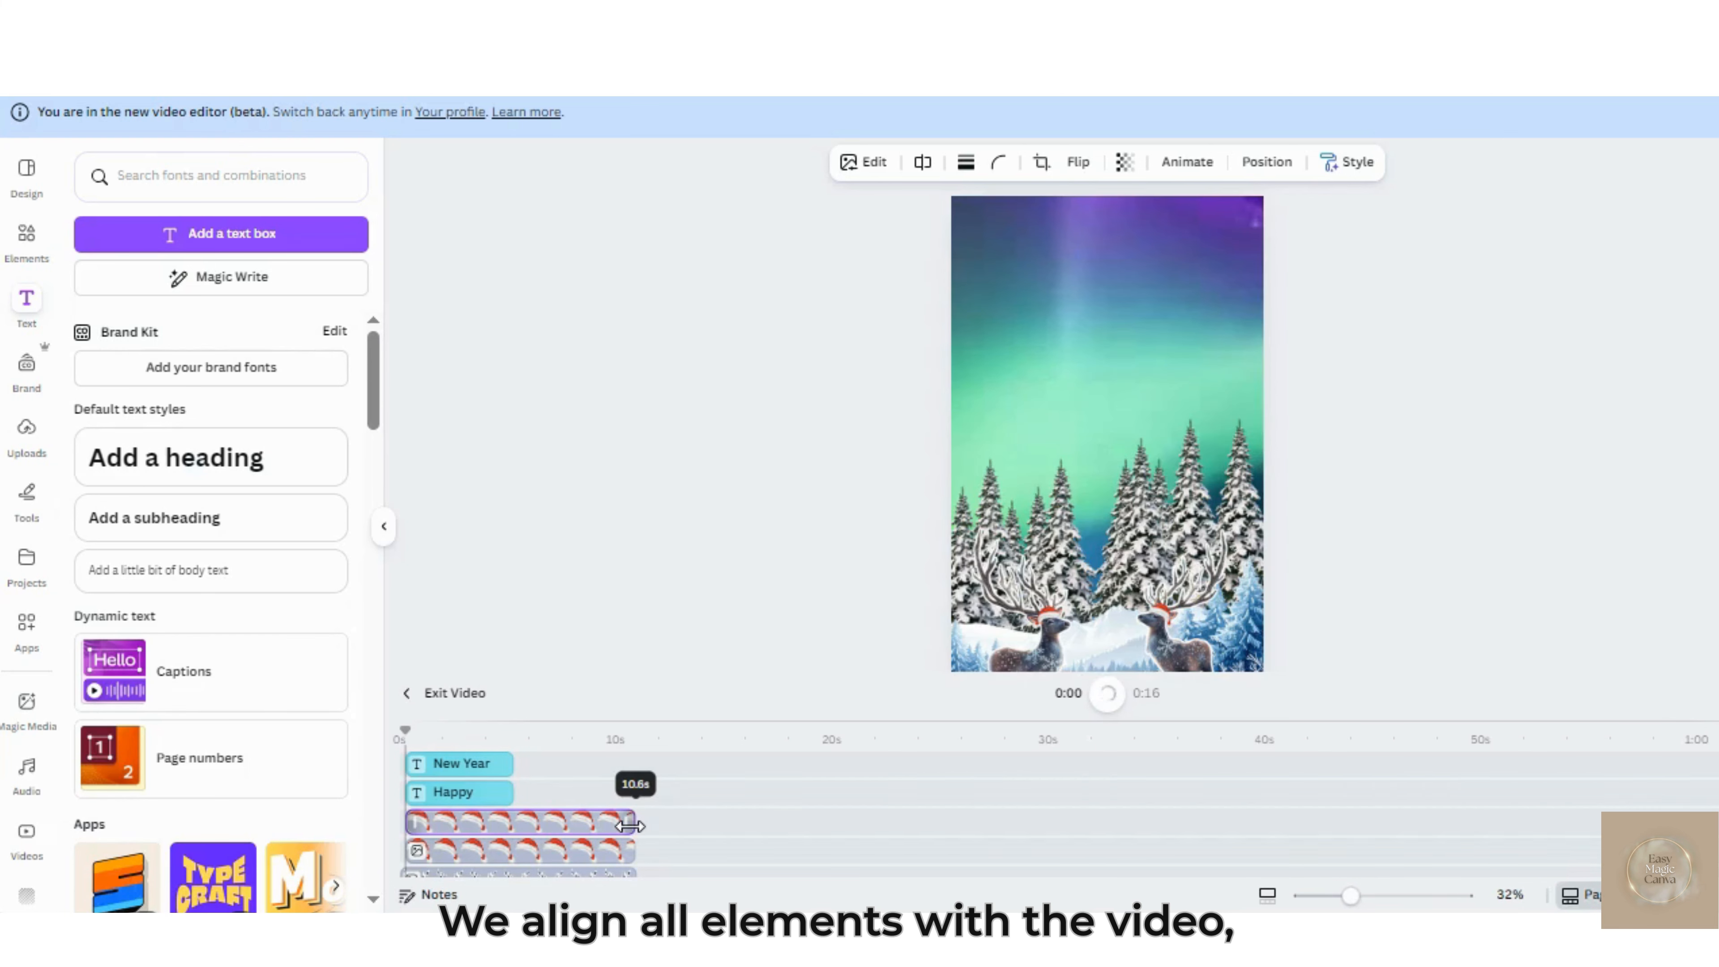
{"action": "left_click_drag", "start_coordinate": [512, 791], "coordinate": [636, 807]}
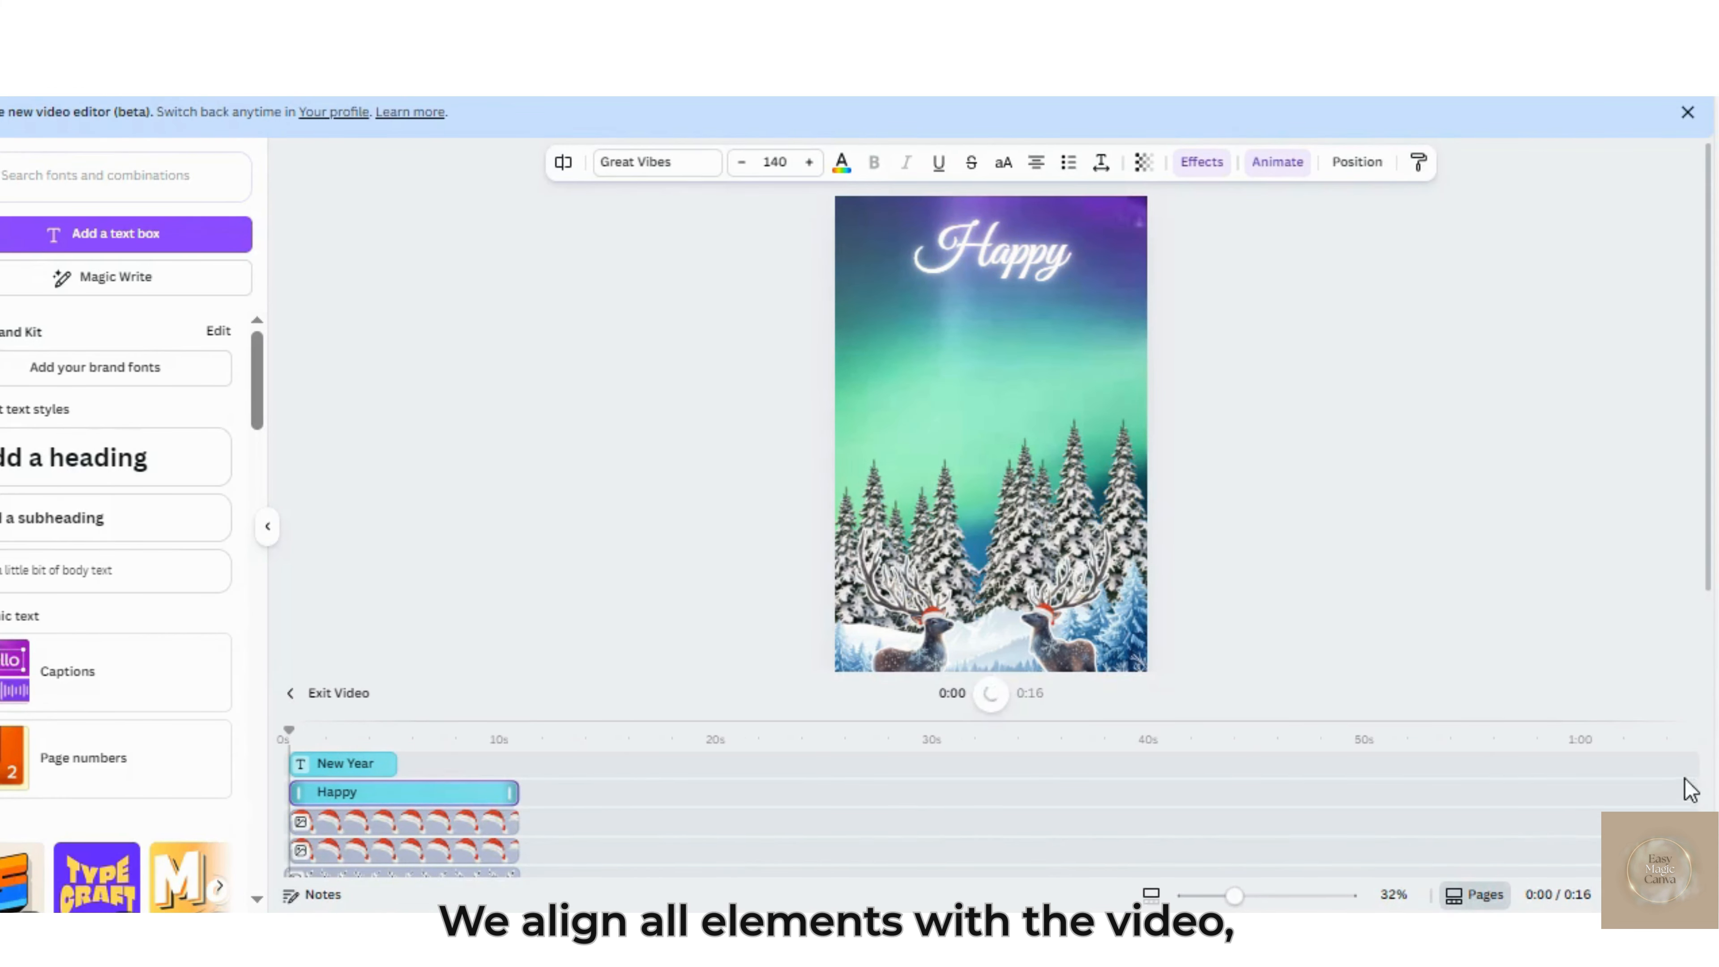
Delete the blank white 5-second clip that follows the aurora video in the timeline
{"action": "left_click_drag", "start_coordinate": [1709, 759], "coordinate": [1713, 763]}
{"action": "scroll", "coordinate": [1714, 772], "scroll_direction": "down", "scroll_amount": 2}
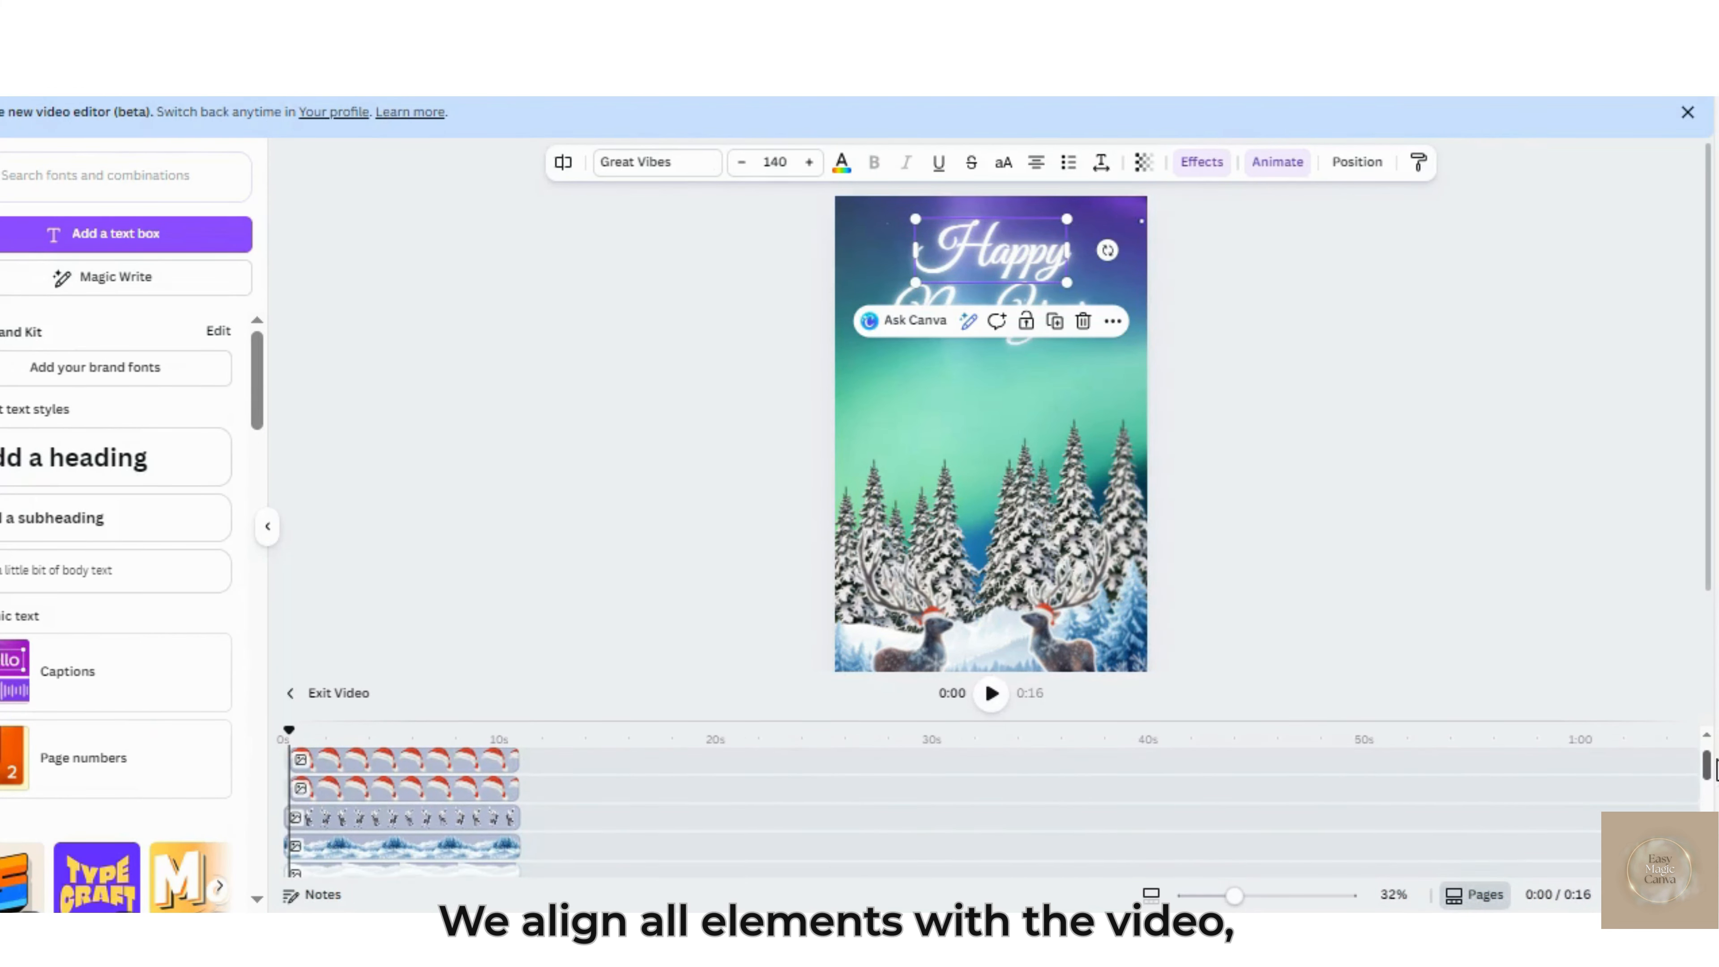
{"action": "scroll", "coordinate": [1709, 752], "scroll_direction": "up", "scroll_amount": 2}
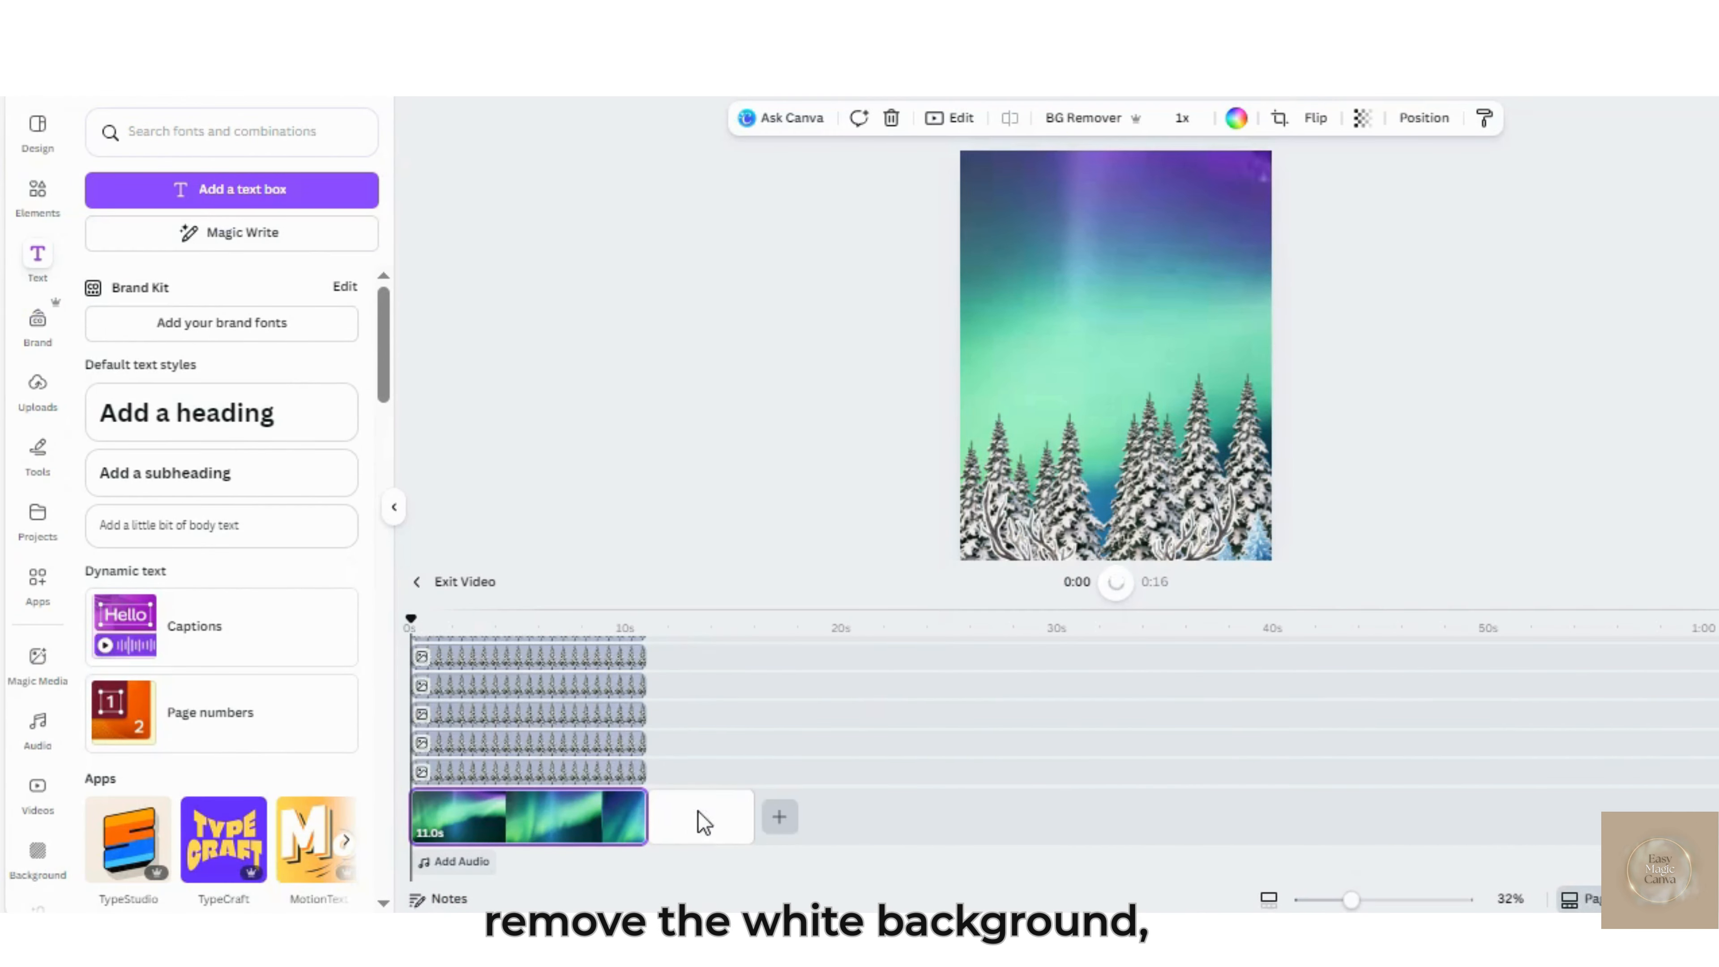
{"action": "left_click", "coordinate": [727, 826]}
{"action": "right_click", "coordinate": [732, 811]}
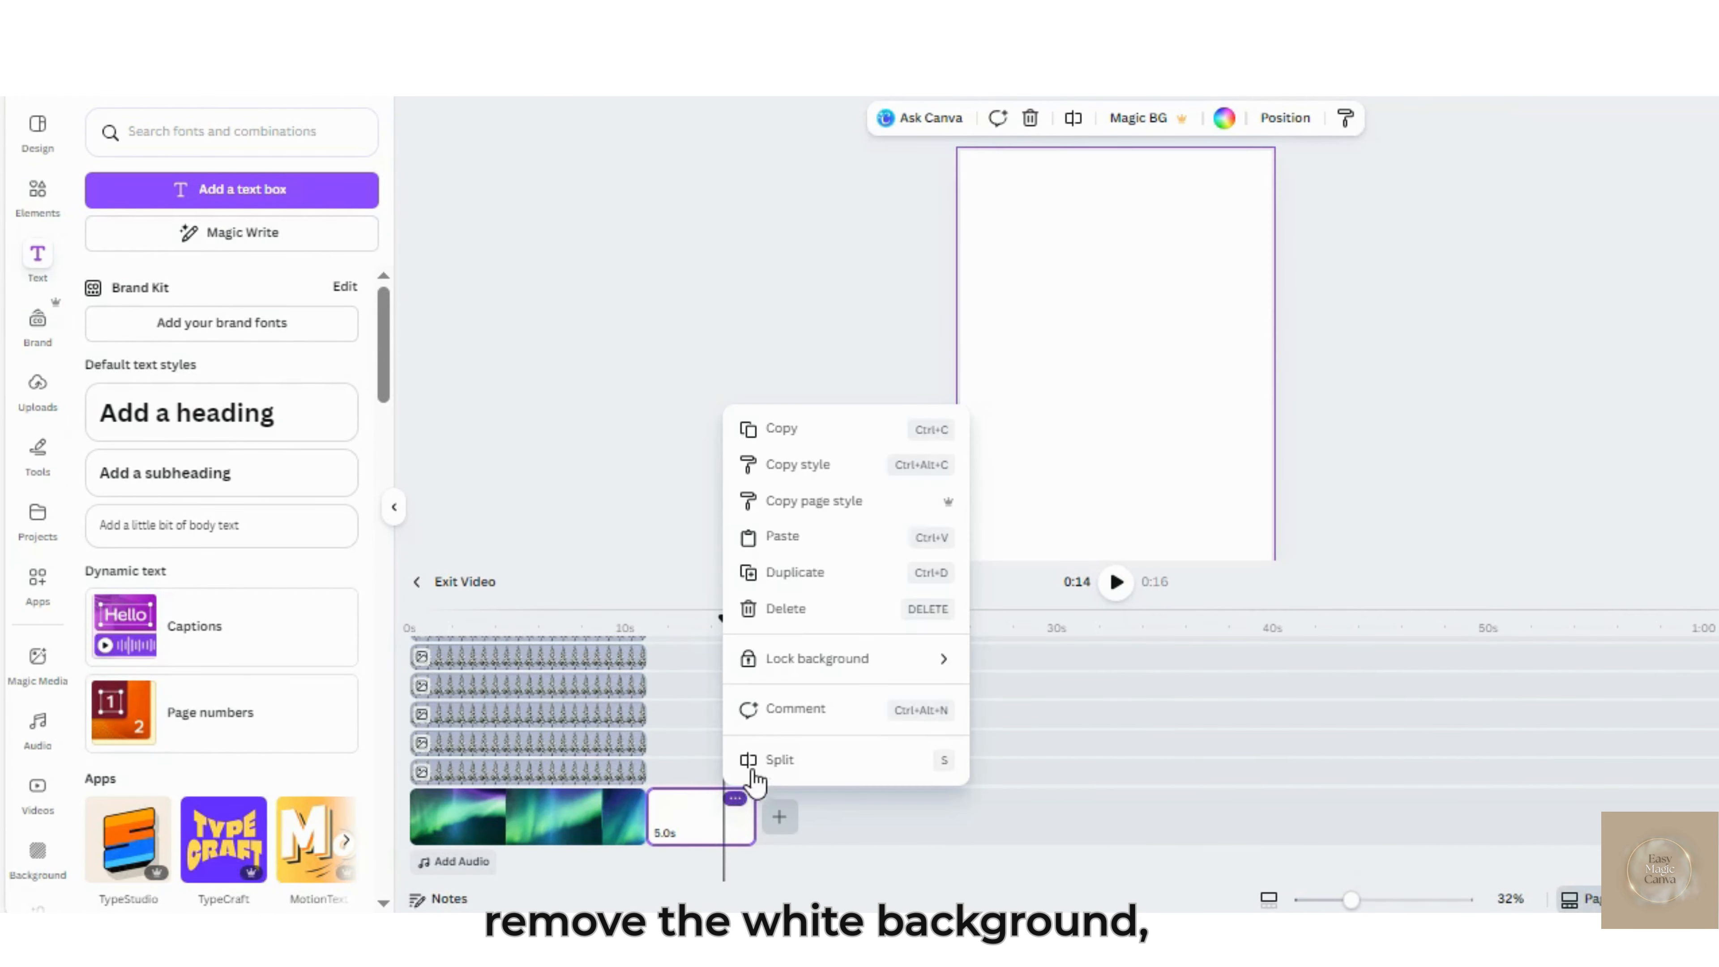
{"action": "left_click", "coordinate": [785, 609]}
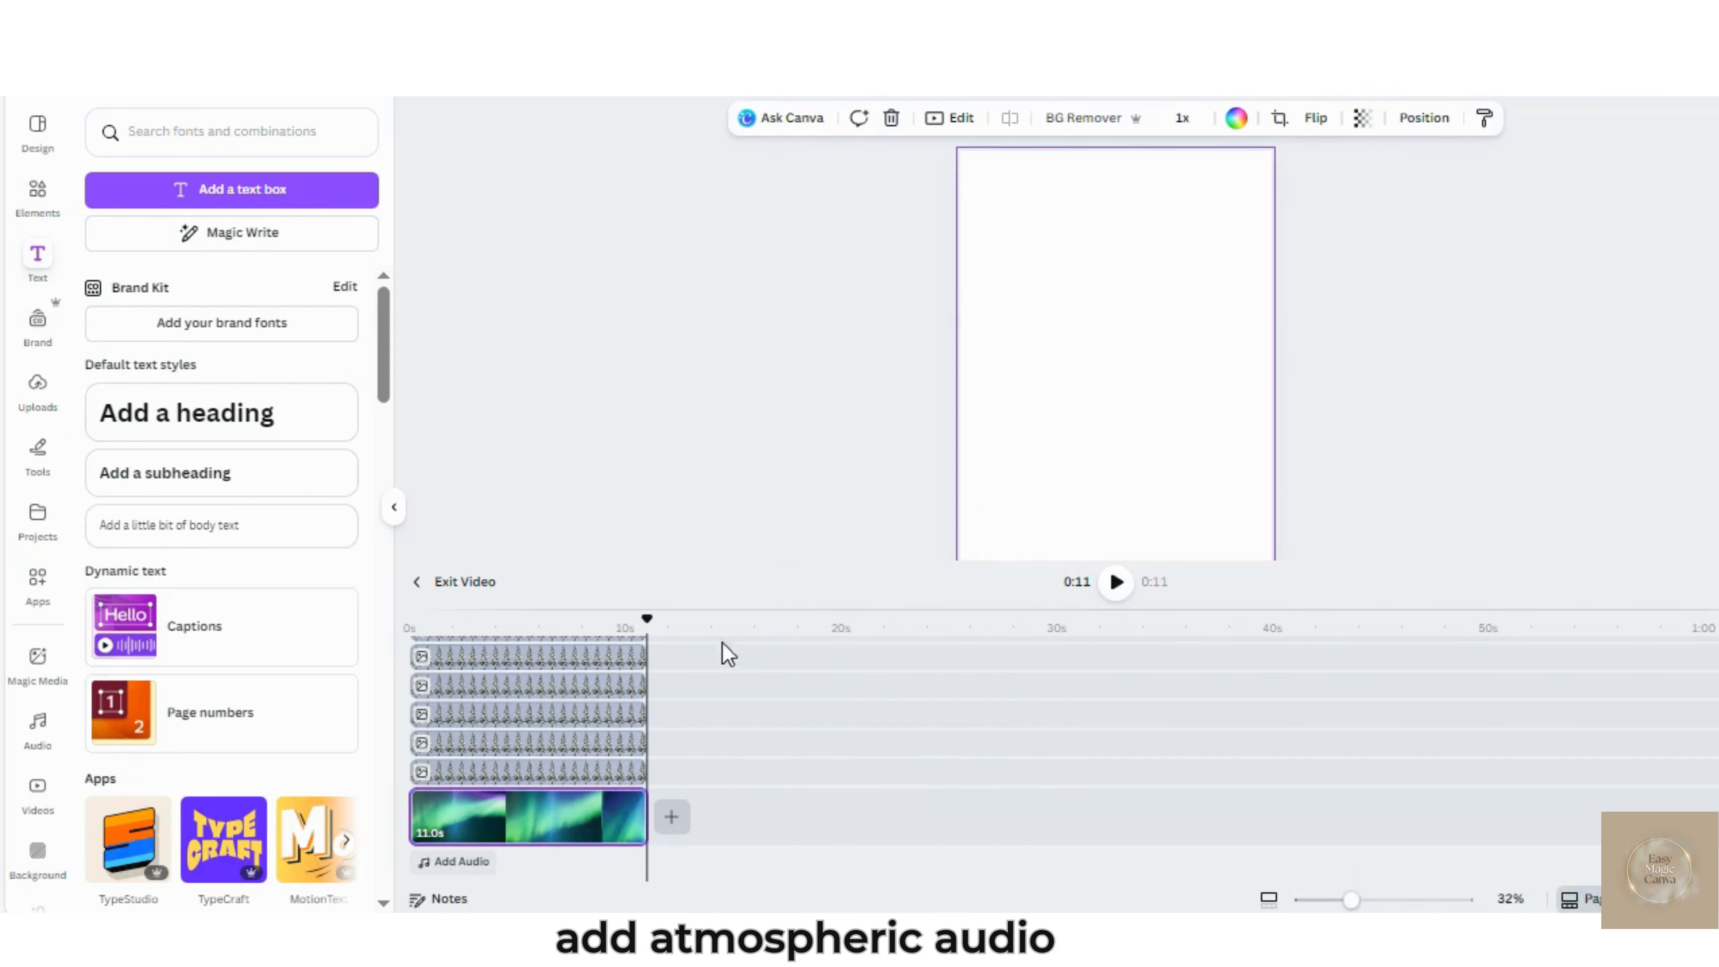
Search the audio library for "christmas music holiday" and add MFCC's 1:28 "Christmas Music (Holiday New Year" track to the video
{"action": "left_click", "coordinate": [450, 862]}
{"action": "left_click", "coordinate": [189, 132]}
{"action": "type", "text": "c"}
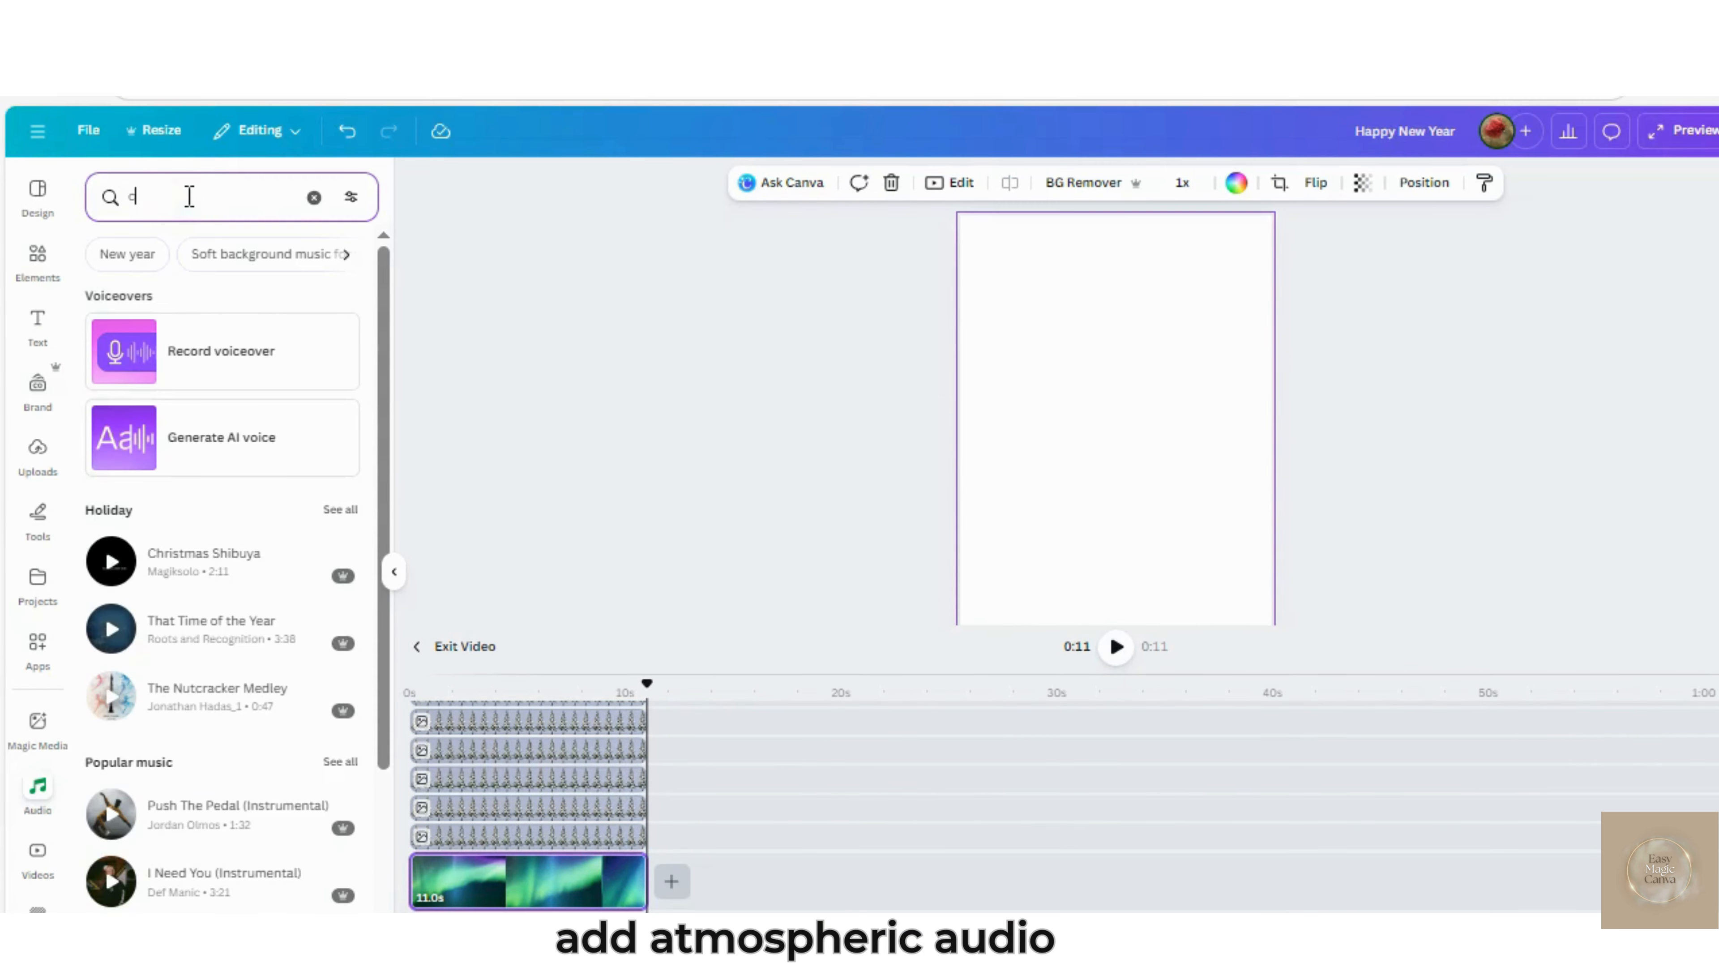
{"action": "type", "text": "hristmas music holiday"}
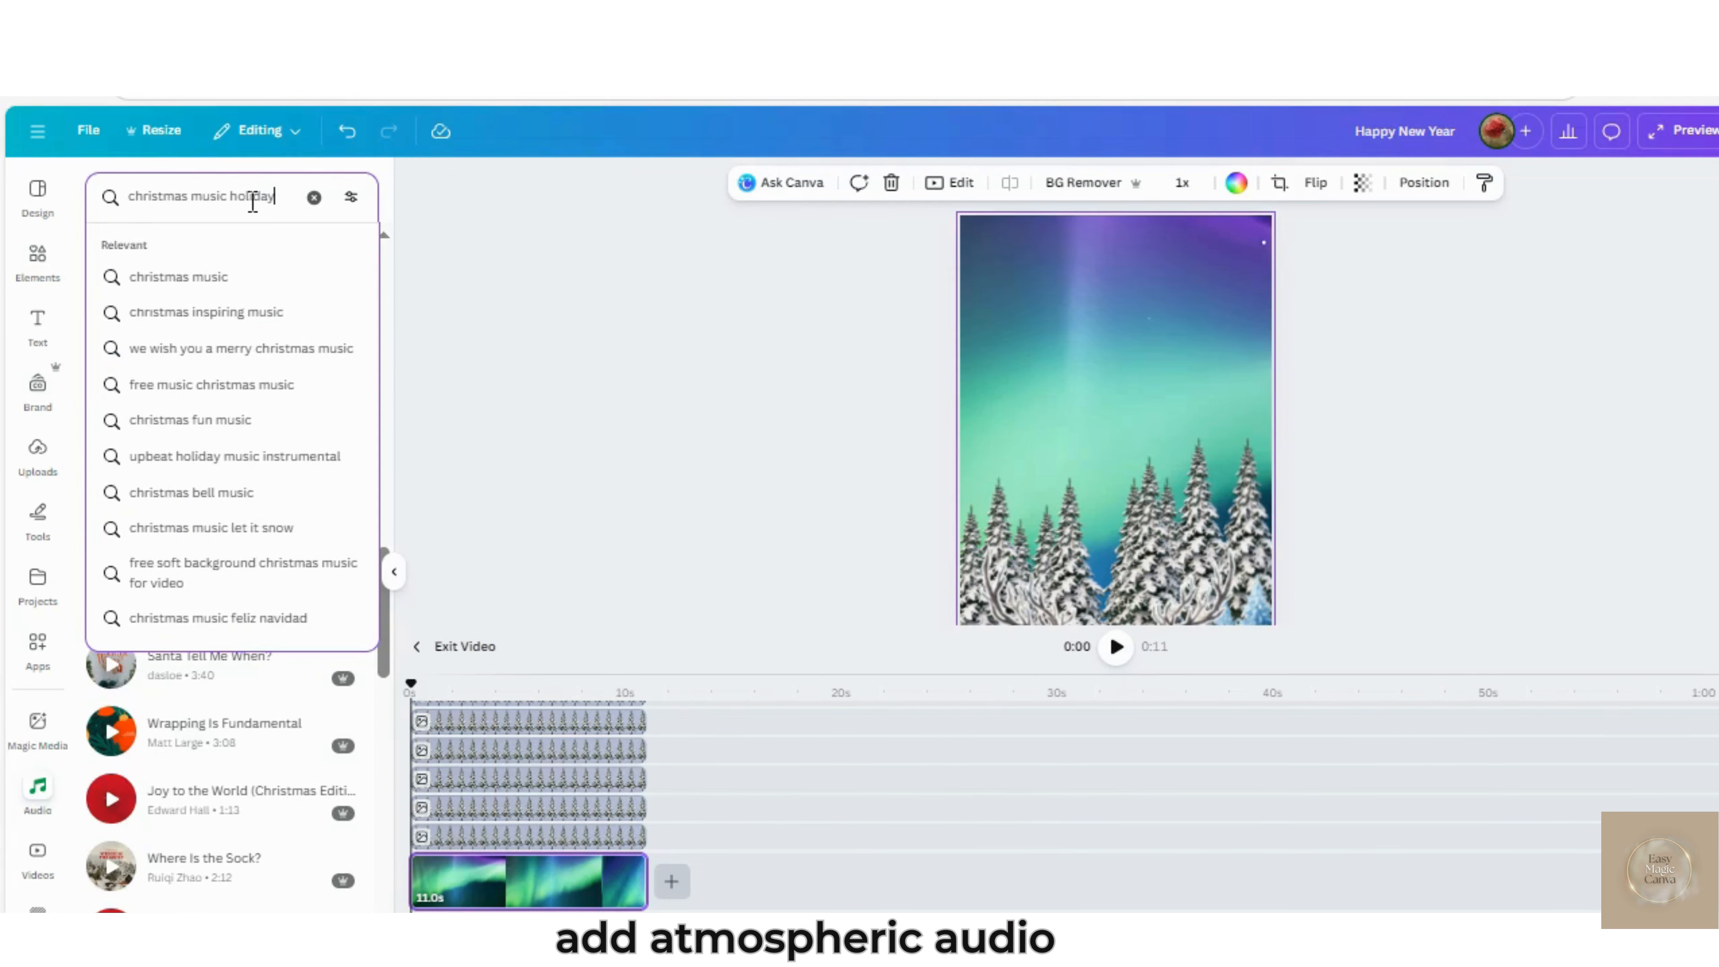
{"action": "key", "text": "Return"}
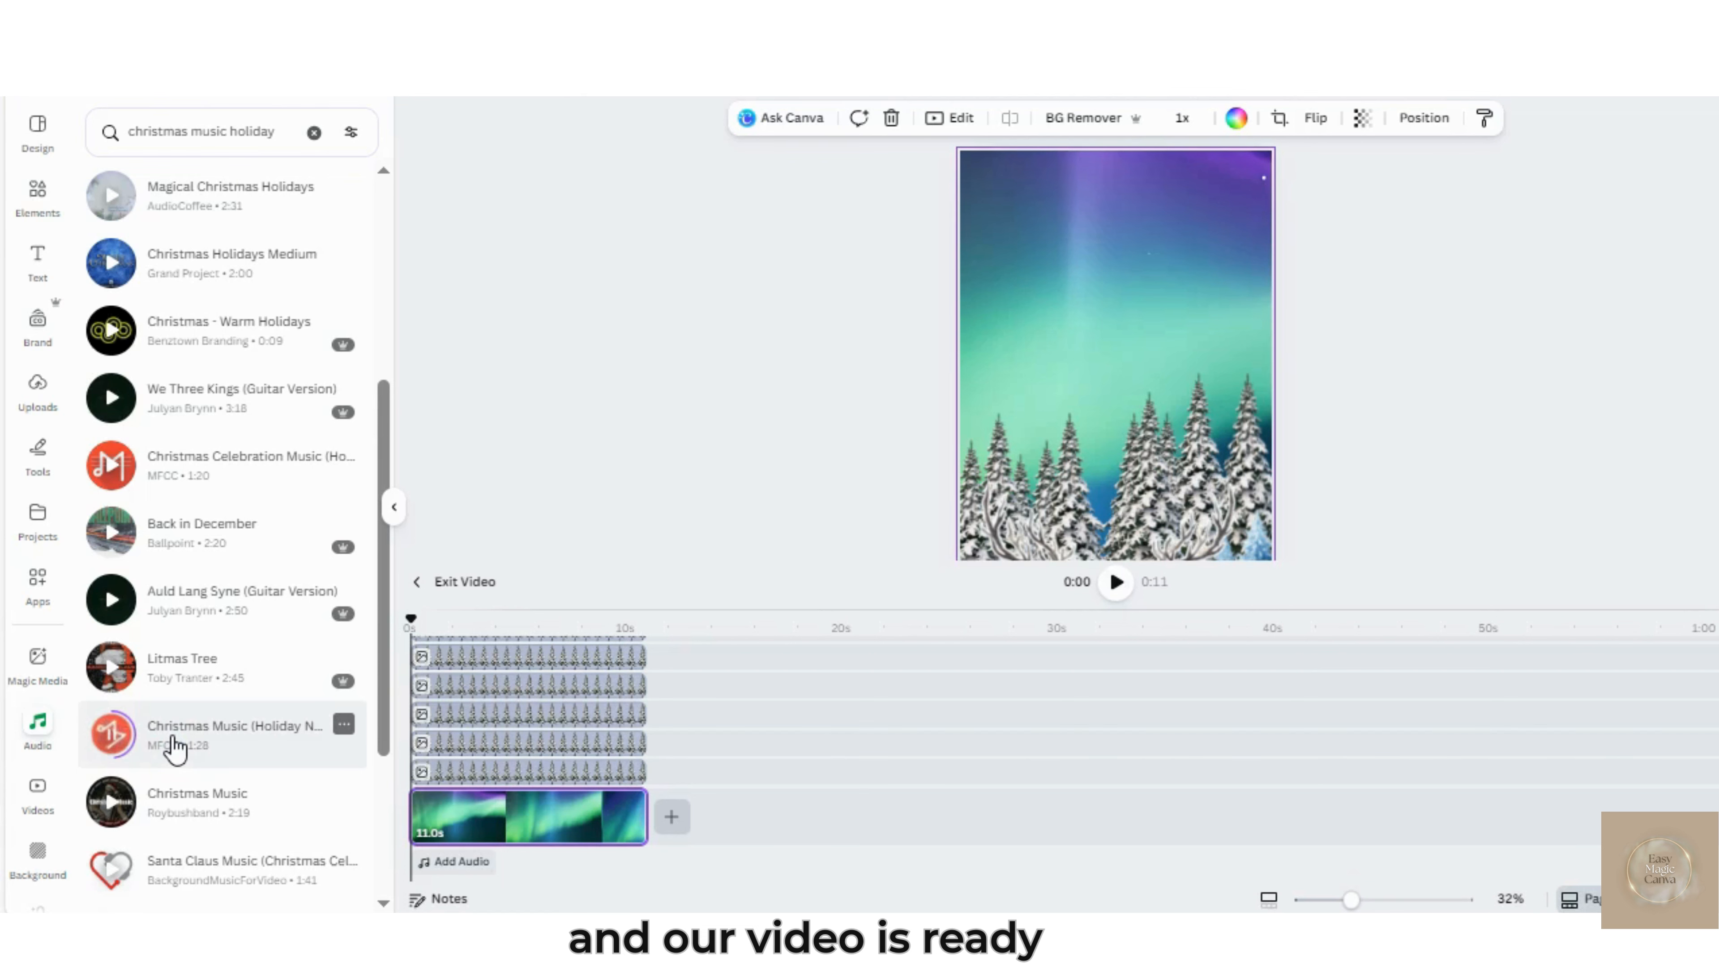
{"action": "left_click", "coordinate": [175, 748]}
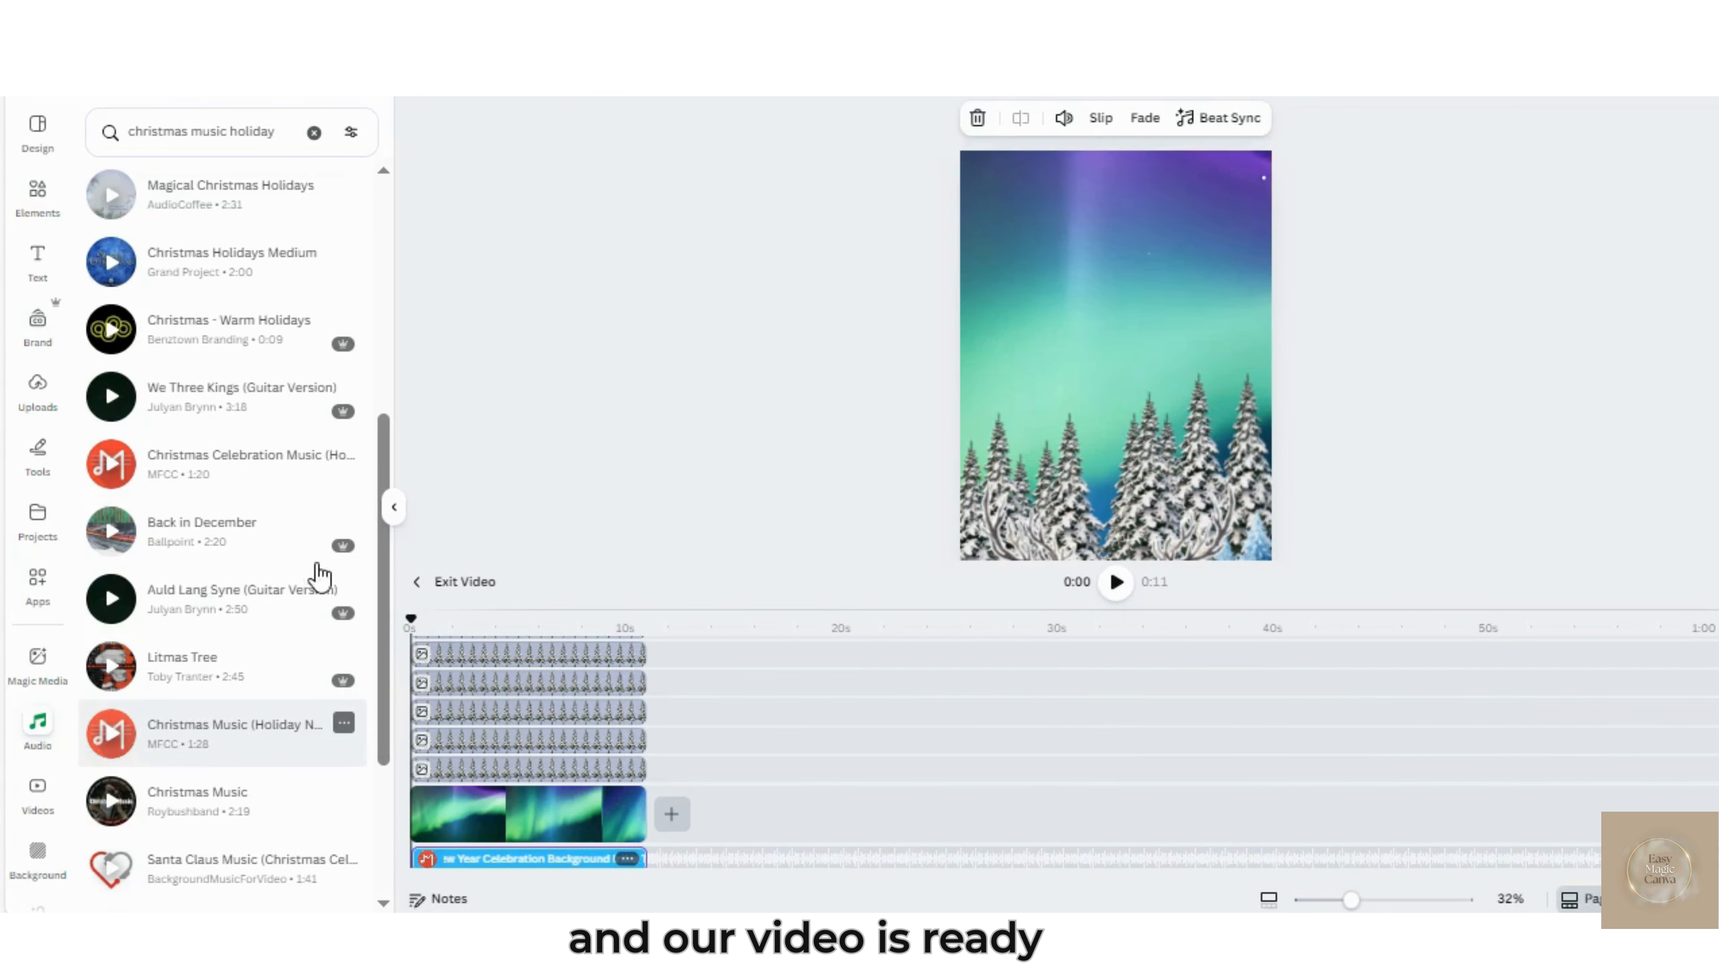
Exit the video timeline editor and open the design's download settings
{"action": "left_click", "coordinate": [420, 654]}
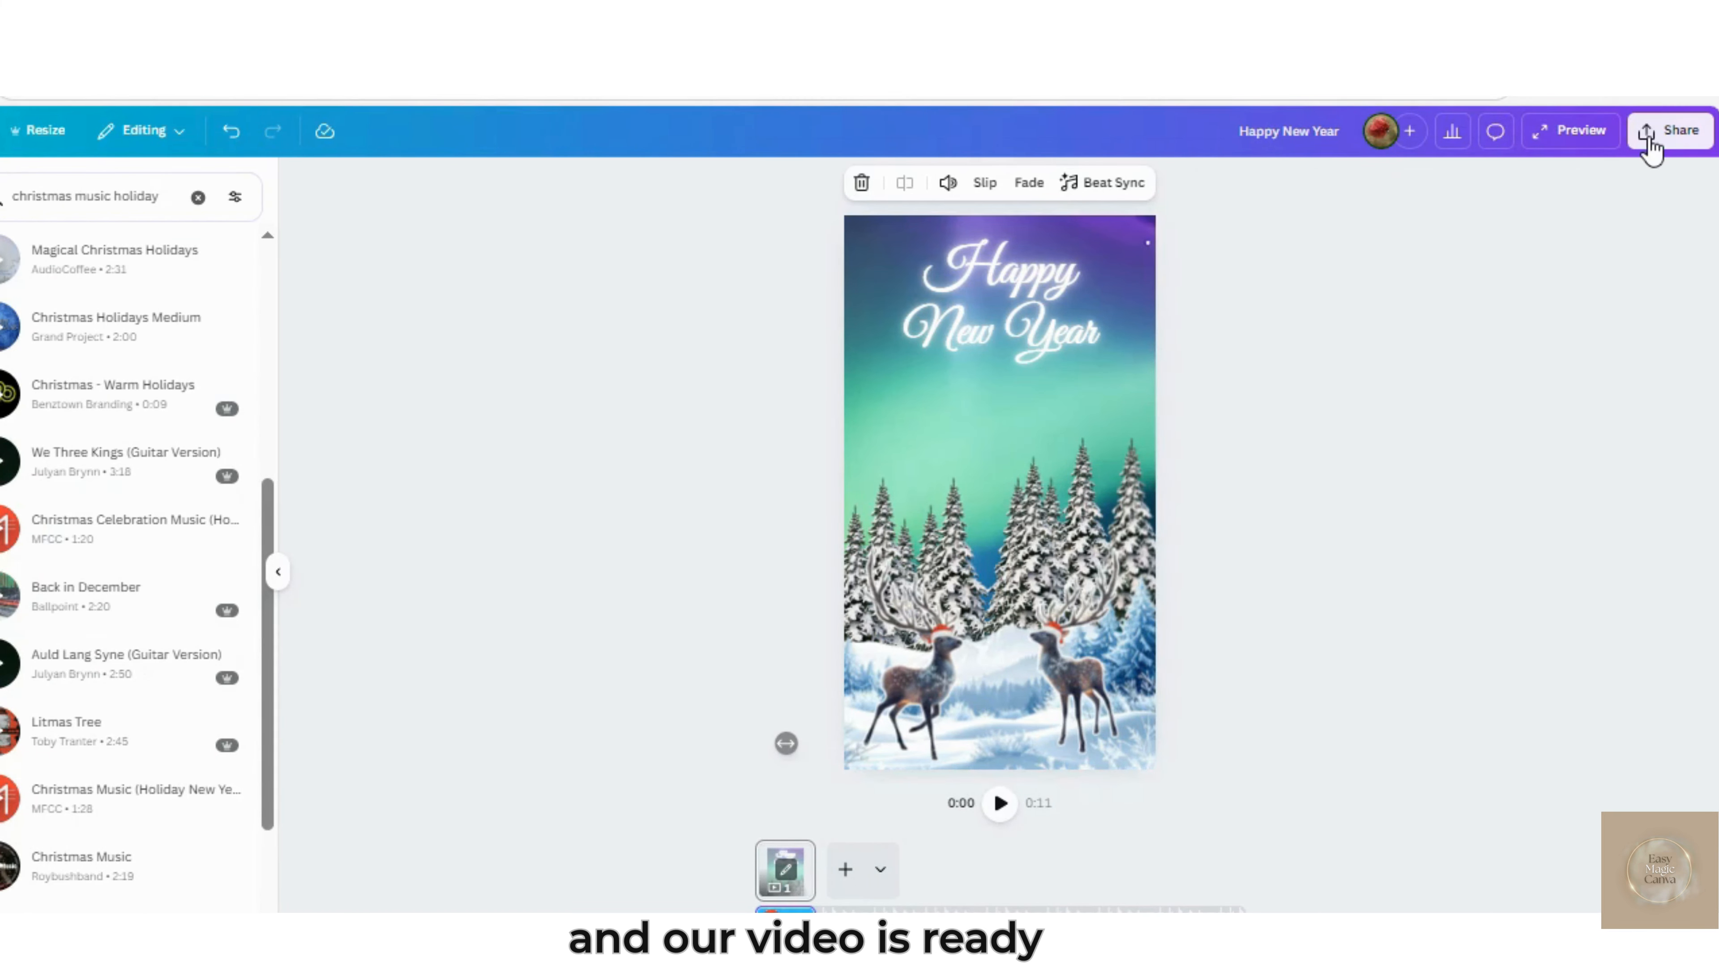
{"action": "left_click", "coordinate": [1648, 137]}
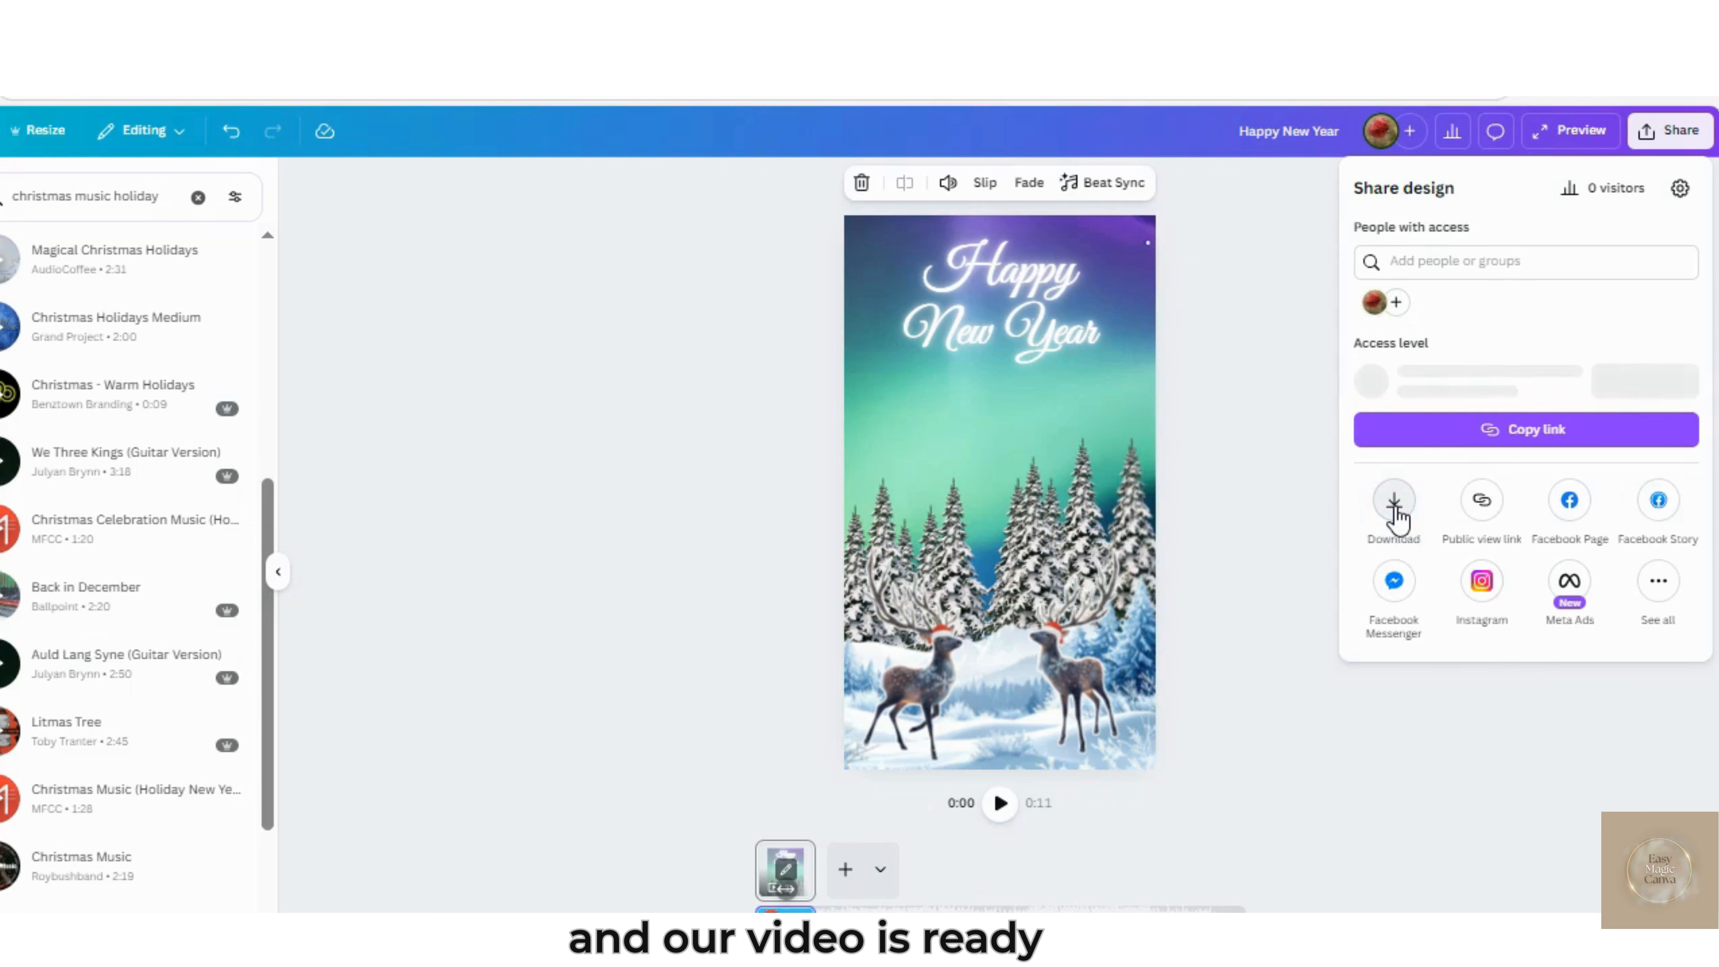
{"action": "left_click", "coordinate": [1394, 504]}
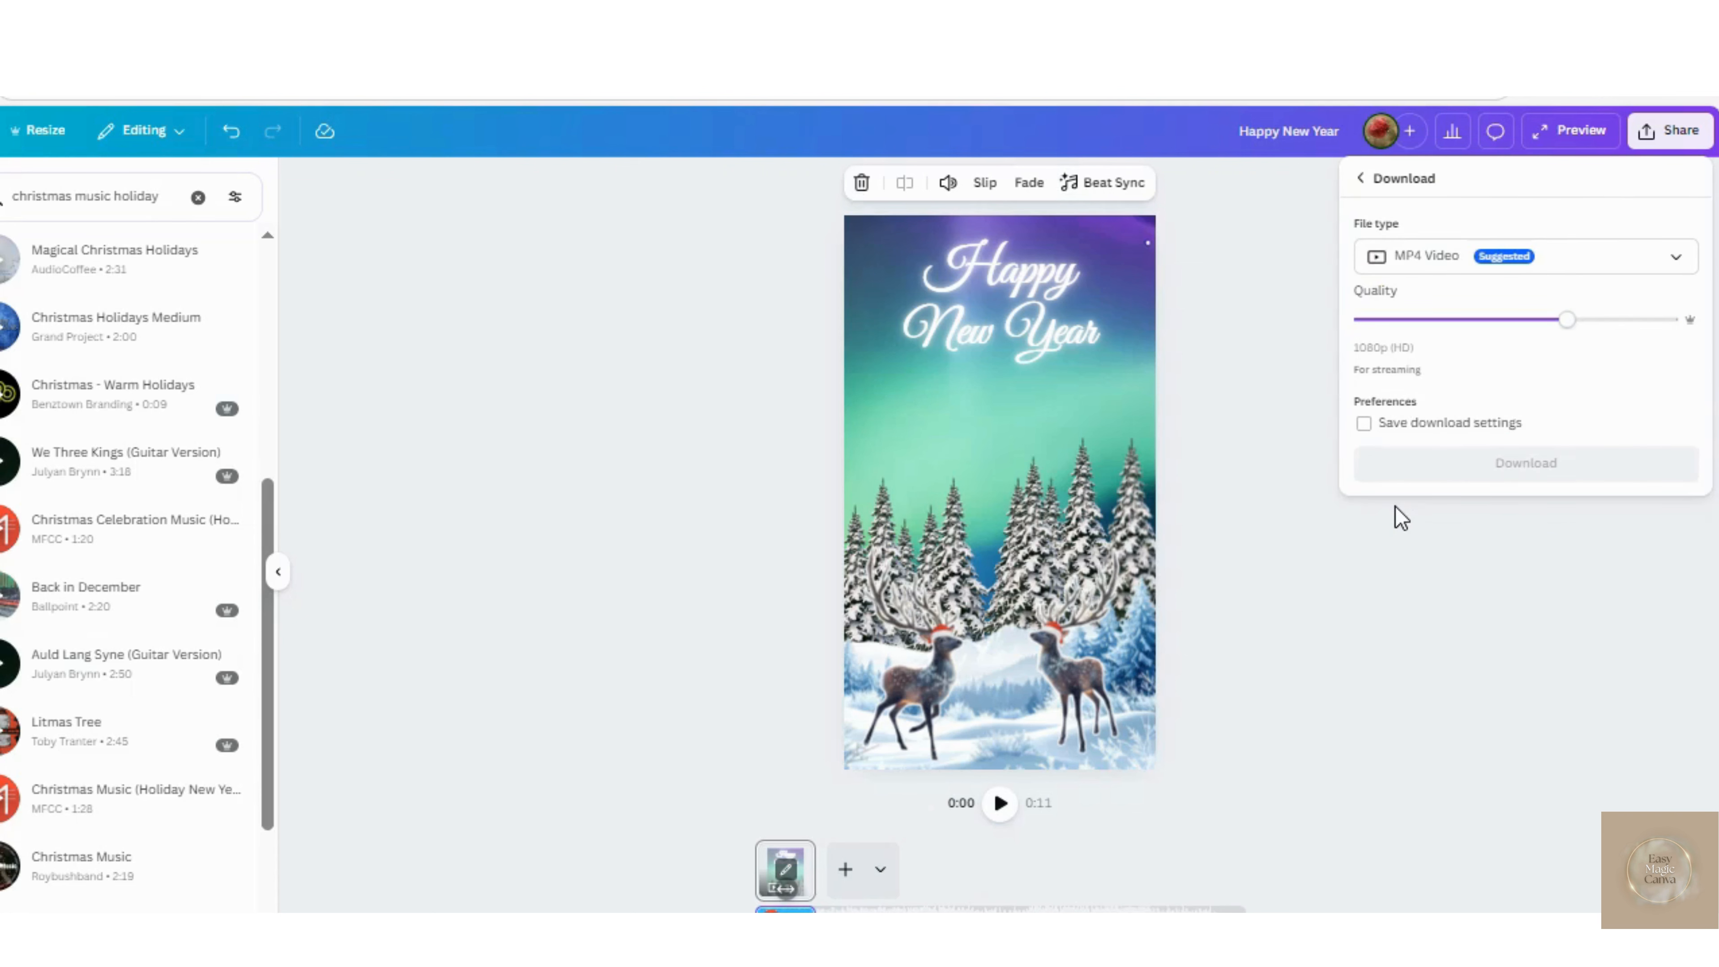